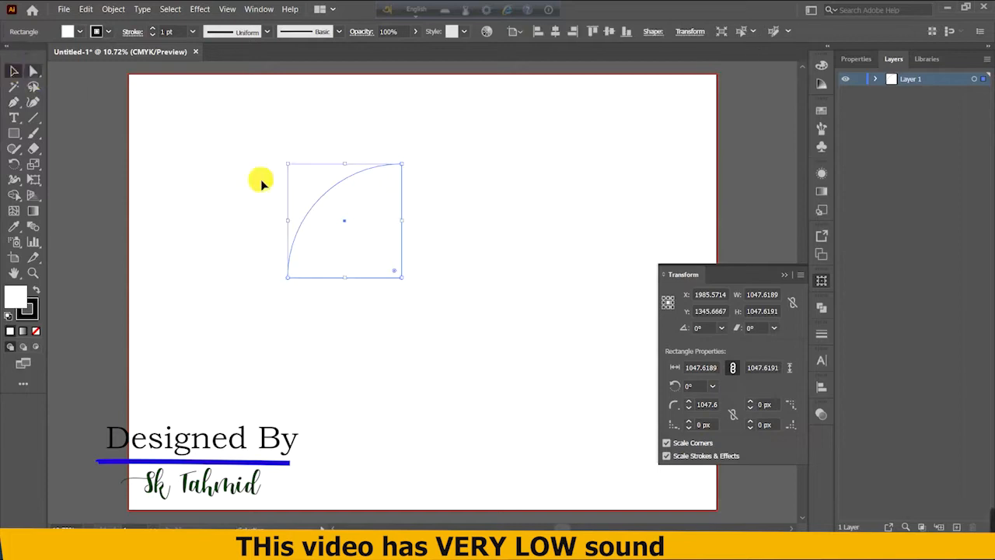
pyautogui.click(32, 101)
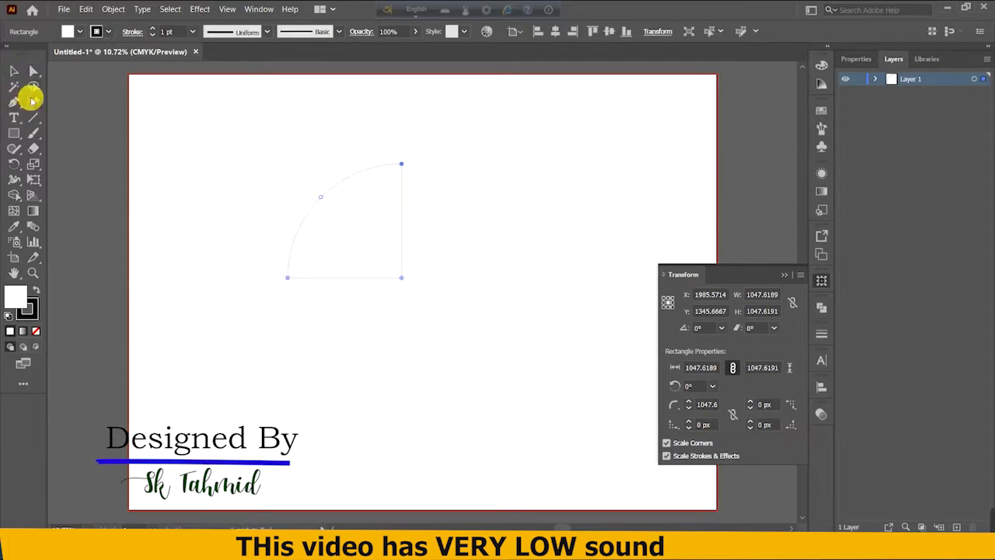
pyautogui.click(18, 70)
pyautogui.hotkey('ctrl', 'z')
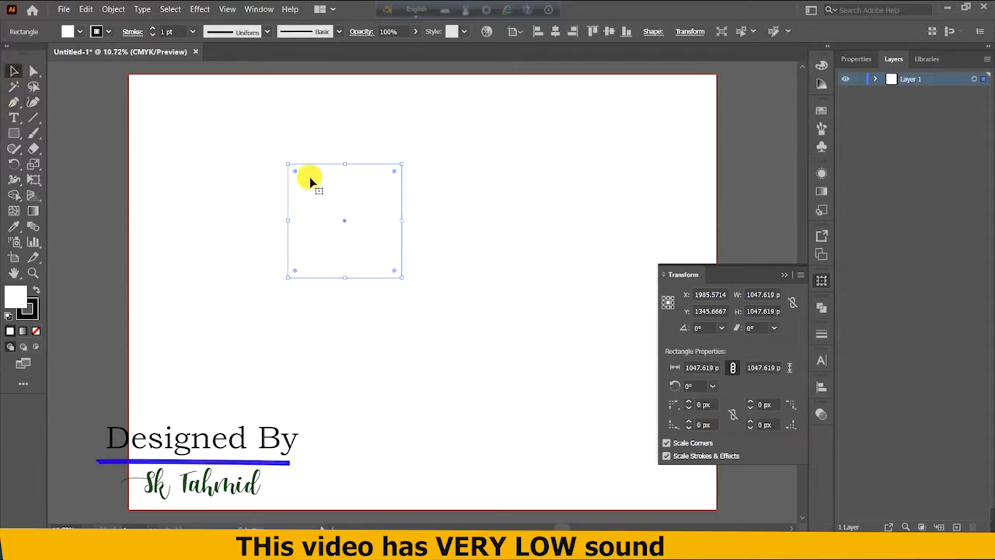
pyautogui.moveTo(294, 269); pyautogui.dragTo(363, 217)
pyautogui.moveTo(386, 178); pyautogui.dragTo(341, 224)
pyautogui.moveTo(373, 191); pyautogui.dragTo(340, 225)
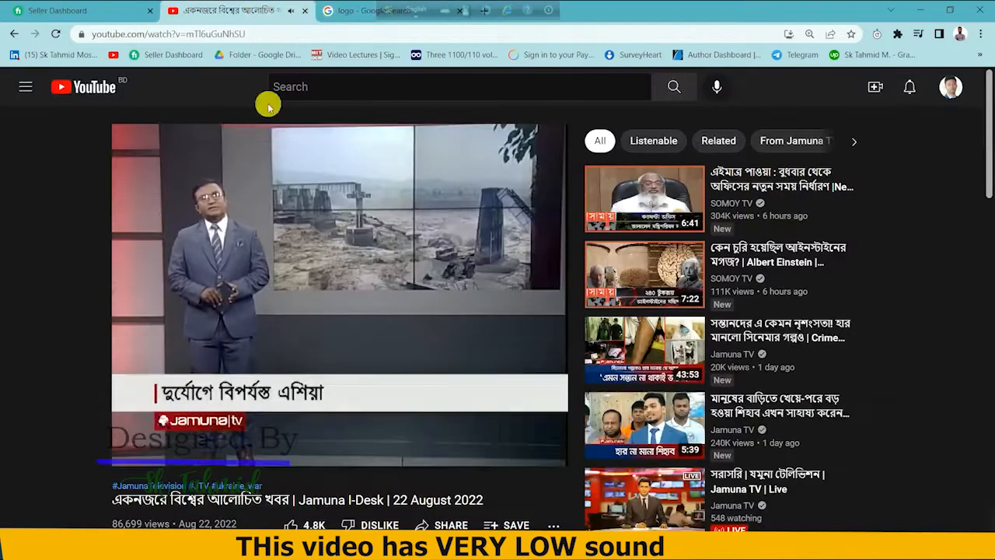
pyautogui.click(267, 138)
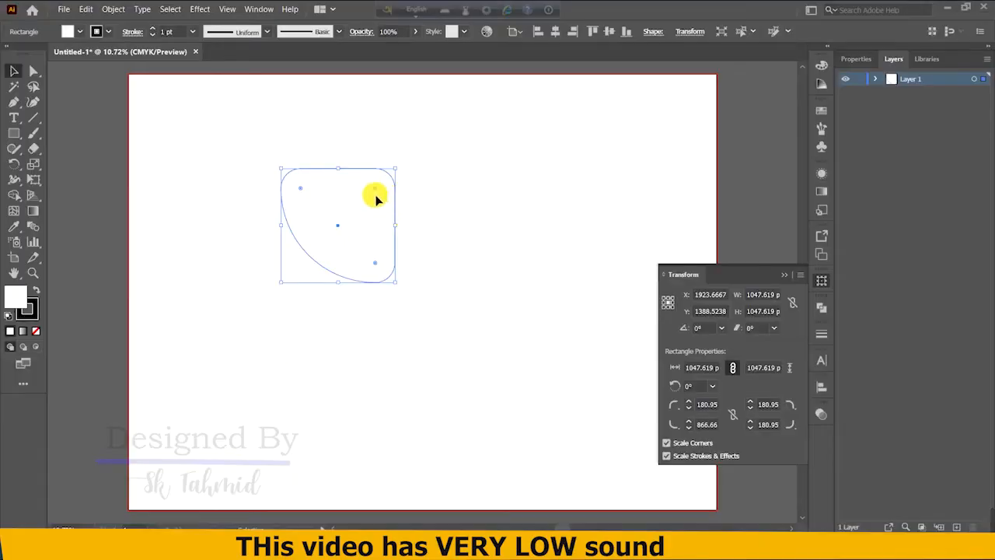
pyautogui.hotkey('ctrl', 'z')
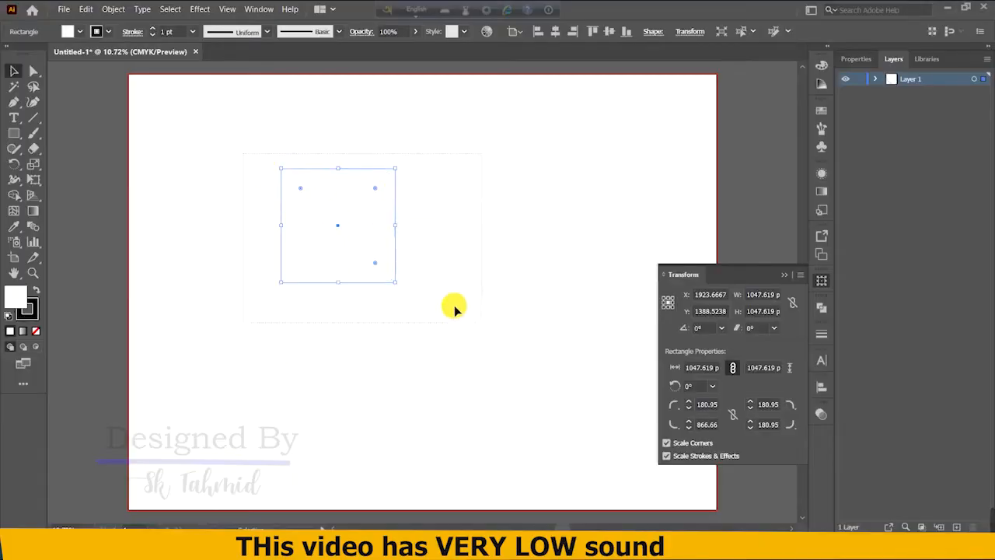
pyautogui.hotkey('ctrl', 'z')
# Step: Draw a square about 1167 px wide and round its upper-right, lower-left and upper-left corners freehand
pyautogui.click(13, 132)
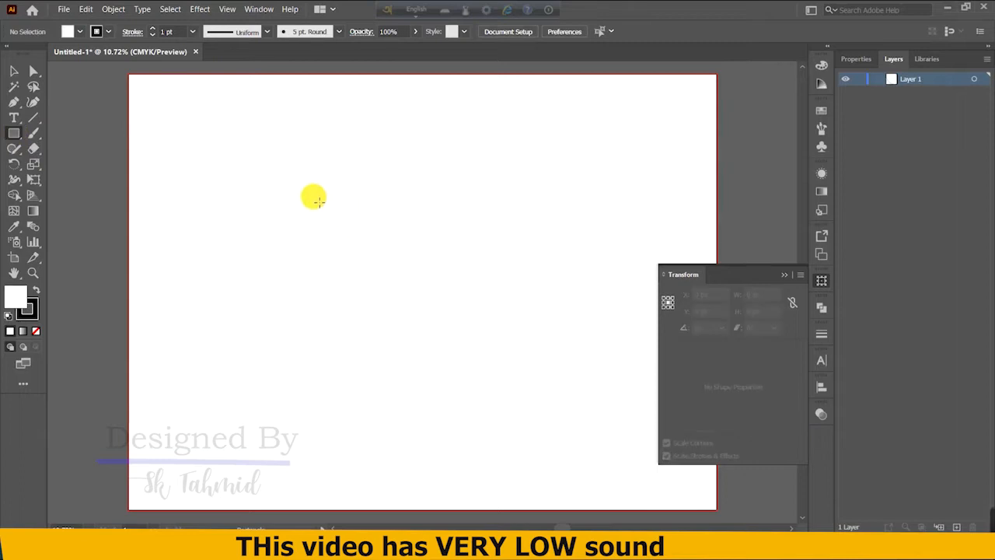
pyautogui.moveTo(305, 175); pyautogui.dragTo(433, 301)
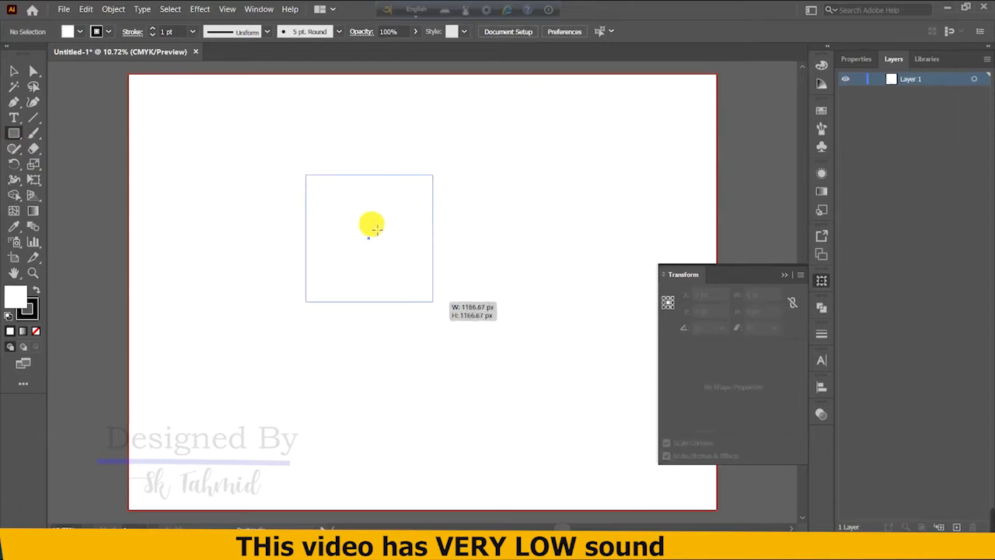
pyautogui.moveTo(426, 184); pyautogui.dragTo(355, 246)
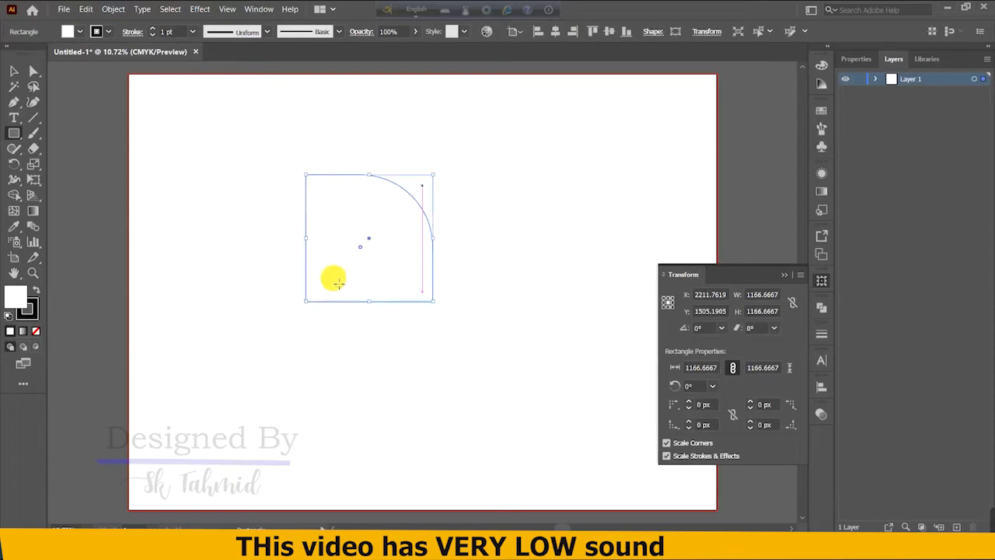
pyautogui.moveTo(313, 290); pyautogui.dragTo(387, 224)
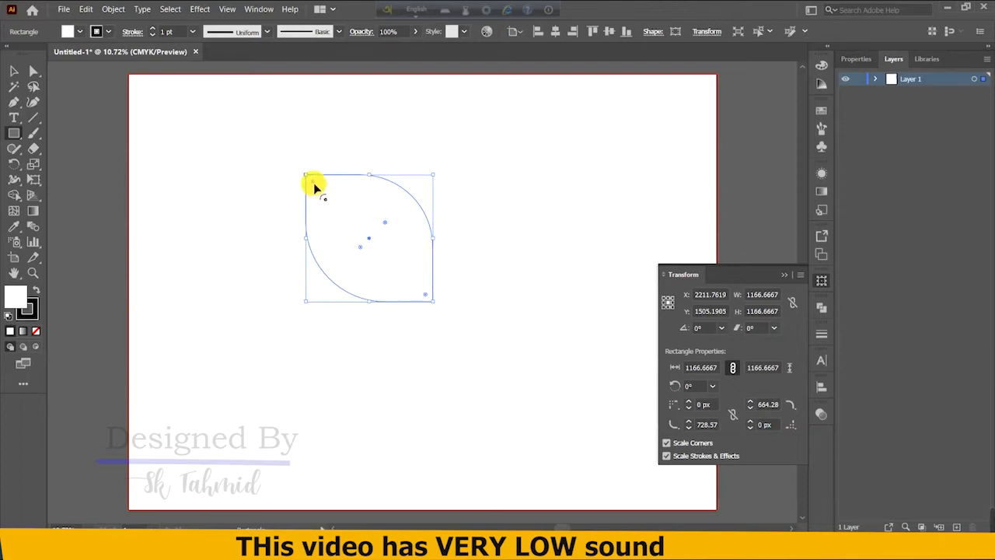
pyautogui.moveTo(313, 184); pyautogui.dragTo(387, 231)
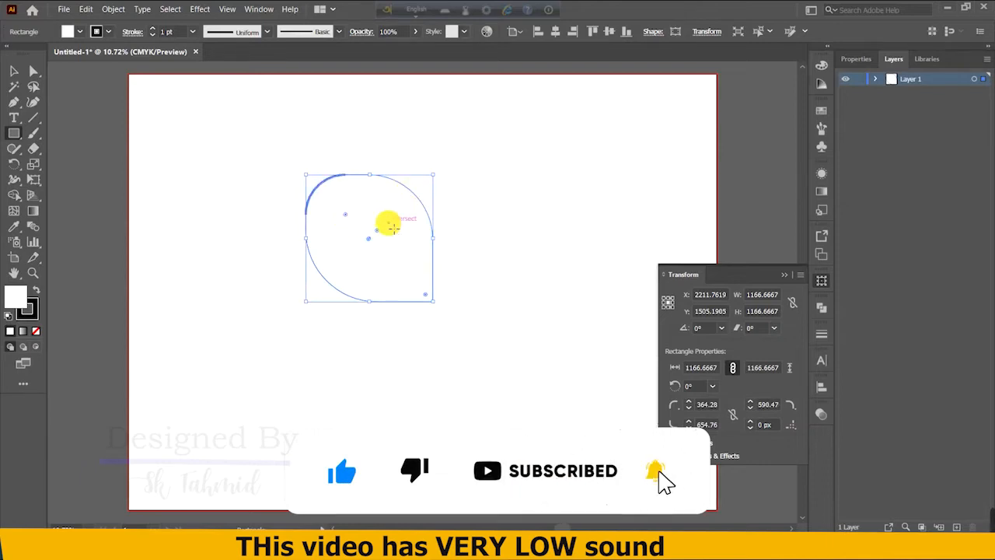
# Step: Adjust the square's corner radii to about 610 px upper-left, 557 px upper-right, 550 px lower-left and 38 px lower-right
pyautogui.click(392, 220)
pyautogui.click(525, 293)
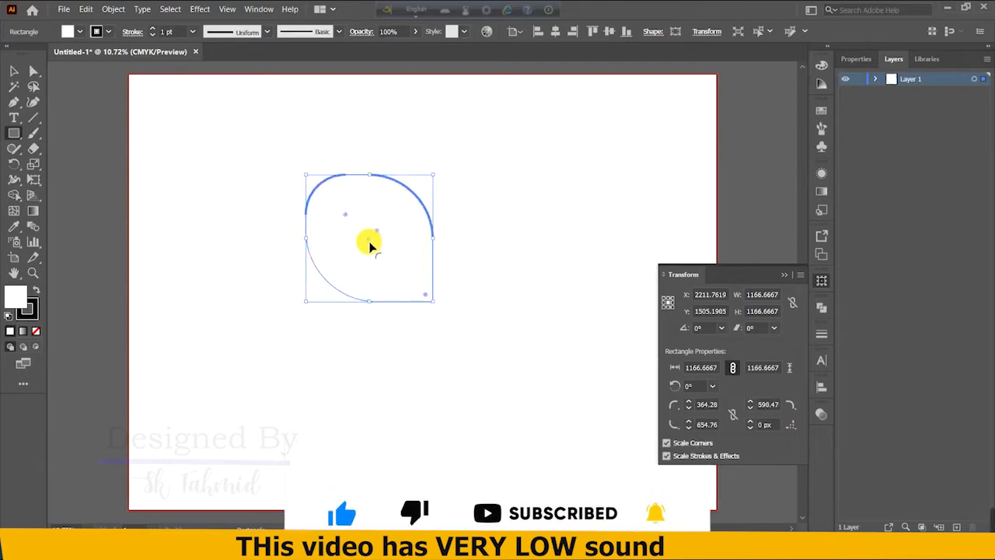
pyautogui.moveTo(371, 245)
pyautogui.mouseDown()
pyautogui.moveTo(378, 235)
pyautogui.moveTo(372, 245)
pyautogui.mouseUp()
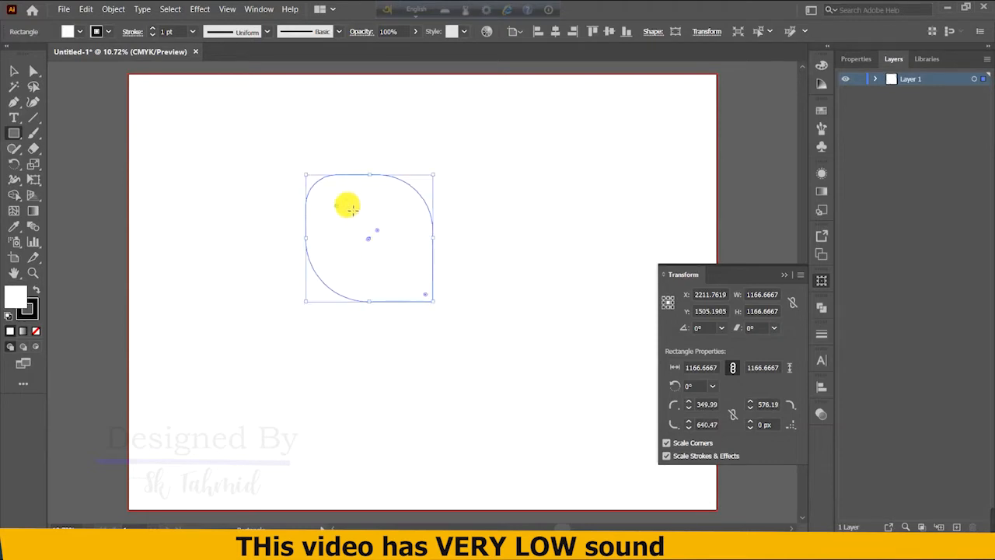
pyautogui.moveTo(333, 207); pyautogui.dragTo(369, 237)
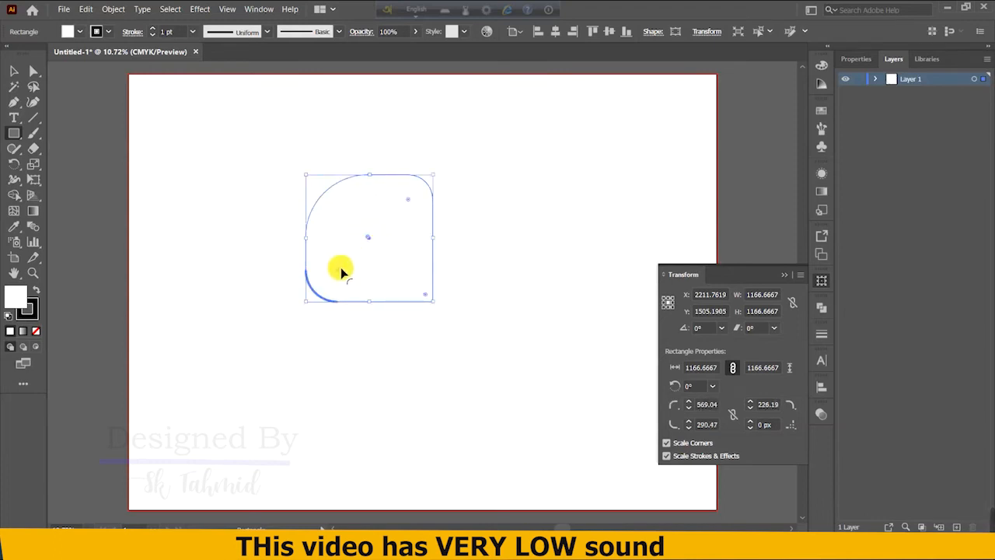
pyautogui.moveTo(340, 269); pyautogui.dragTo(373, 247)
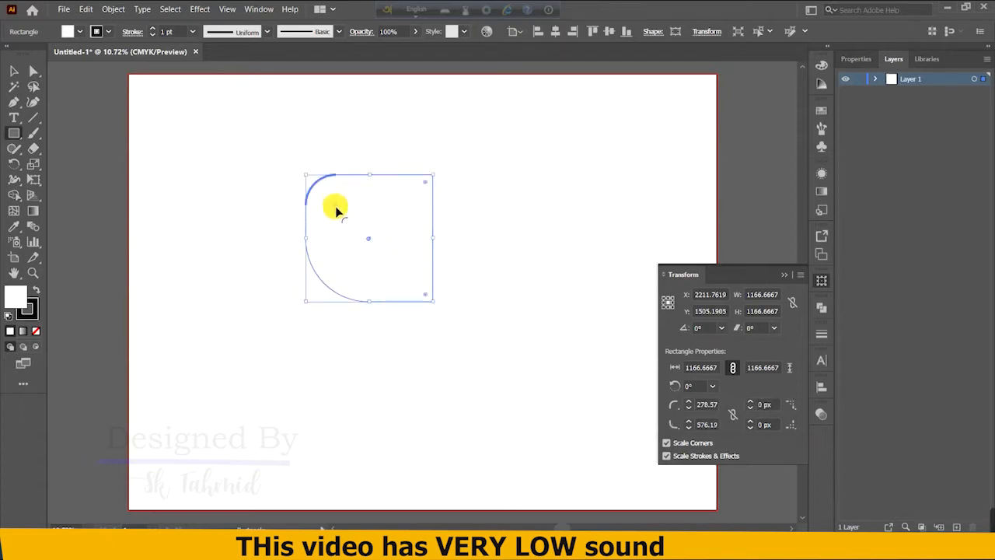
pyautogui.moveTo(334, 207); pyautogui.dragTo(369, 247)
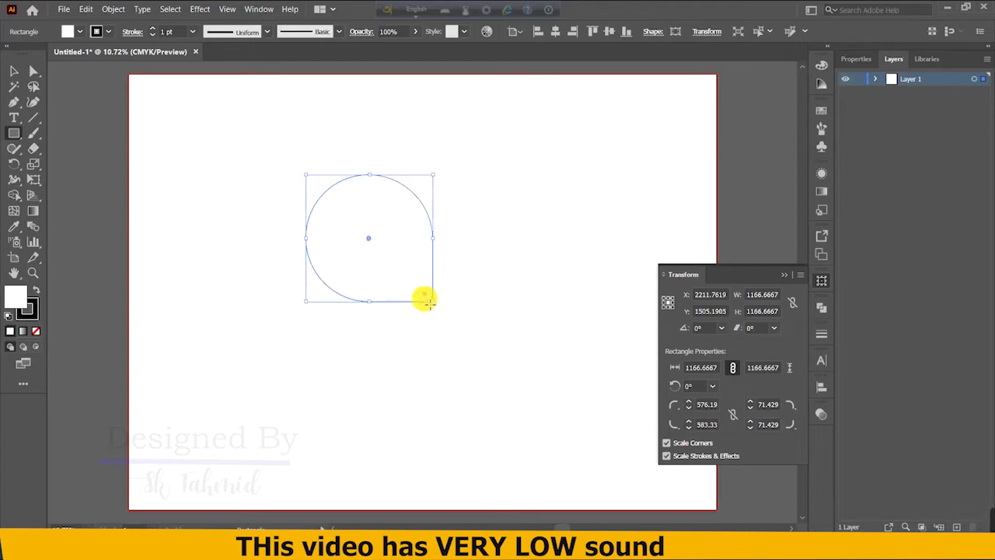
pyautogui.moveTo(428, 298); pyautogui.dragTo(444, 311)
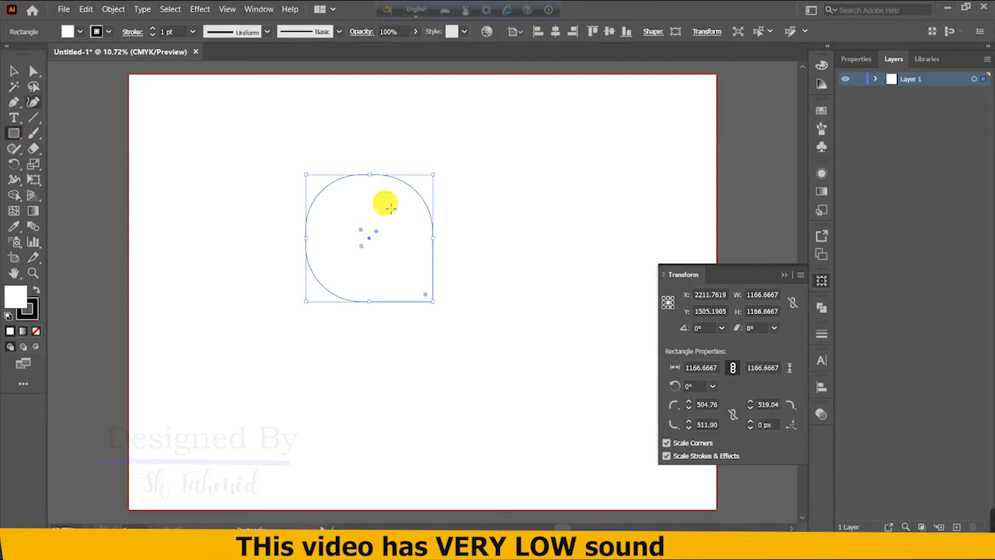
pyautogui.moveTo(367, 233)
pyautogui.mouseDown()
pyautogui.moveTo(375, 231)
pyautogui.moveTo(374, 248)
pyautogui.mouseUp()
# Step: Set the teardrop shape's stroke weight to 19 pt and remove its fill
pyautogui.click(14, 71)
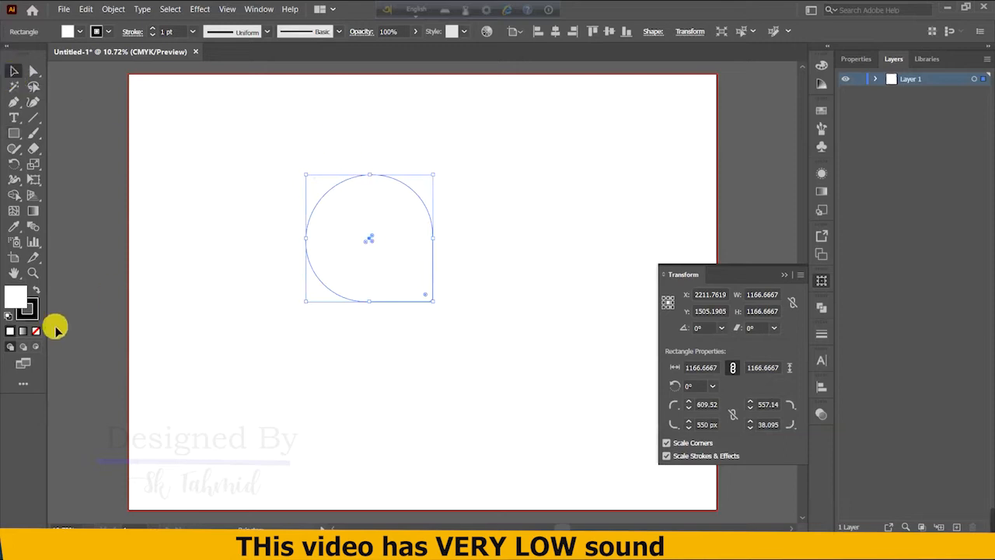
pyautogui.scroll(18, 171, 38)
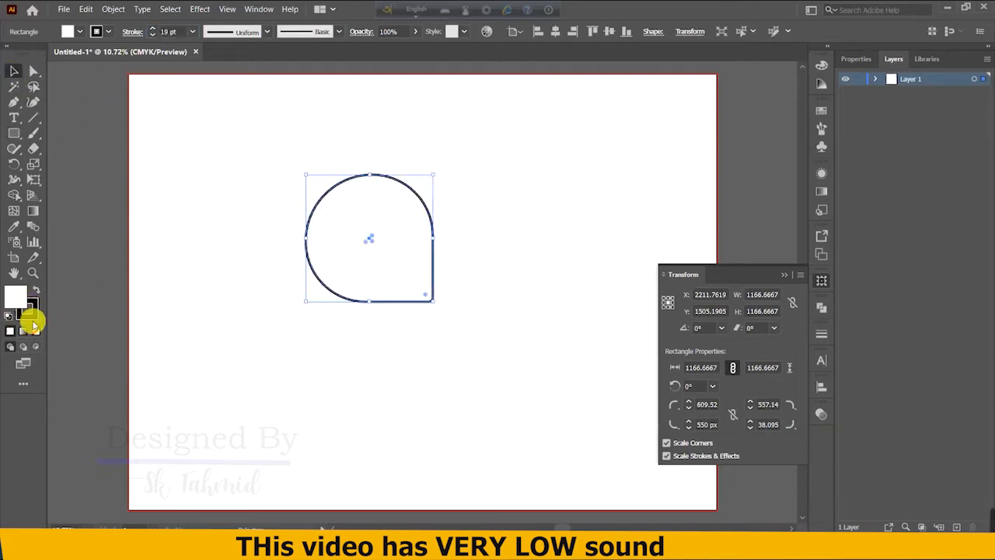
pyautogui.click(35, 330)
pyautogui.click(35, 317)
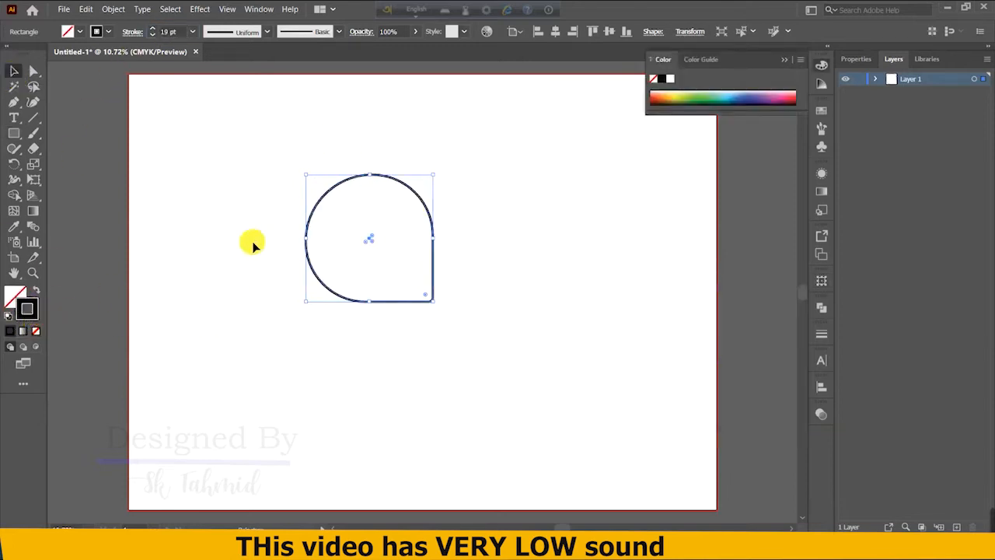
pyautogui.click(200, 138)
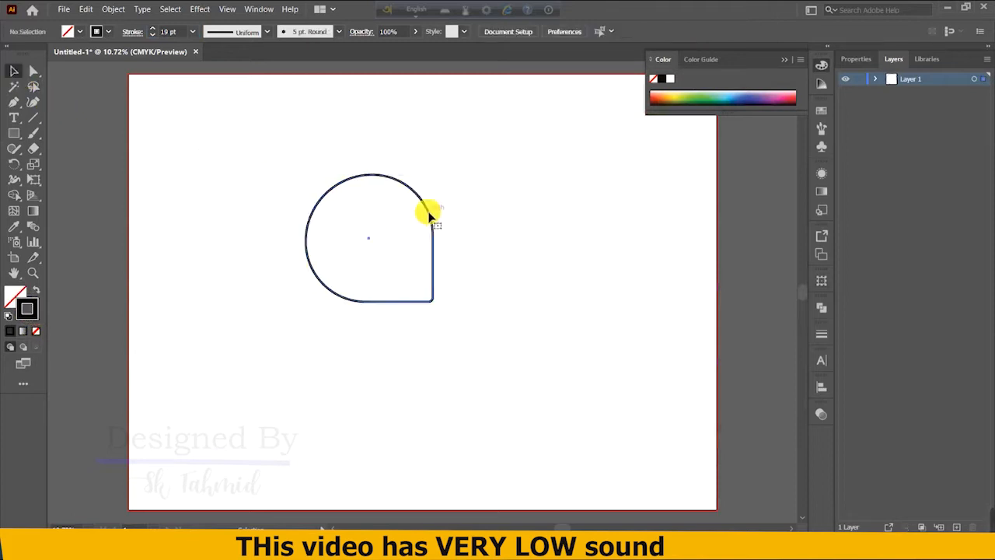
# Step: Place a copy of the teardrop outline, turned 180°, to the lower right so the two square corners overlap
pyautogui.click(428, 213)
pyautogui.moveTo(428, 213); pyautogui.dragTo(503, 203)
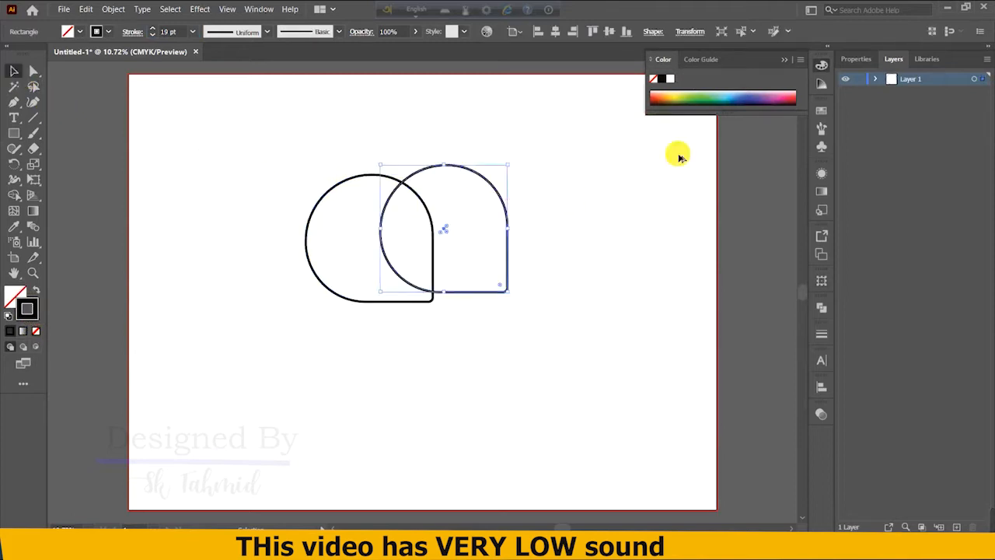
pyautogui.click(854, 60)
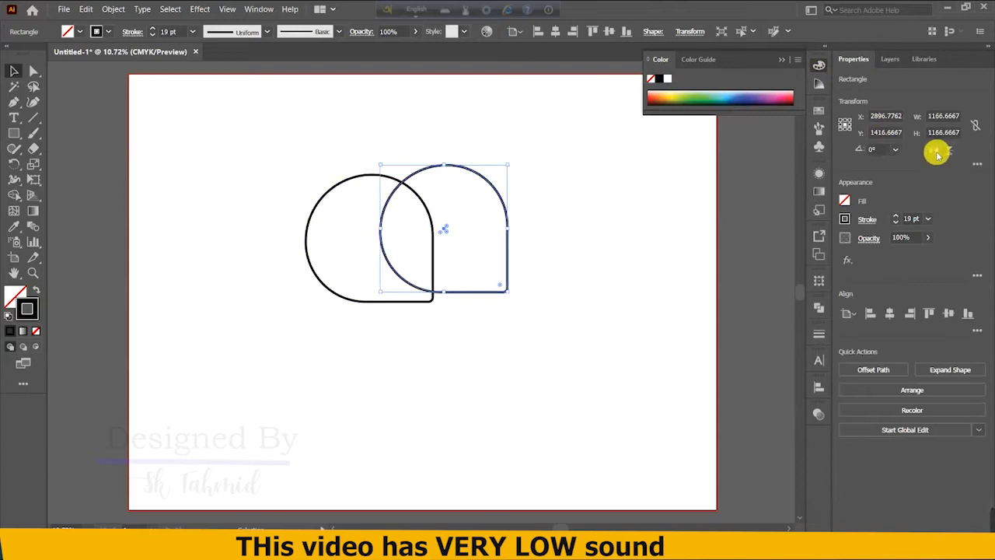
pyautogui.click(942, 149)
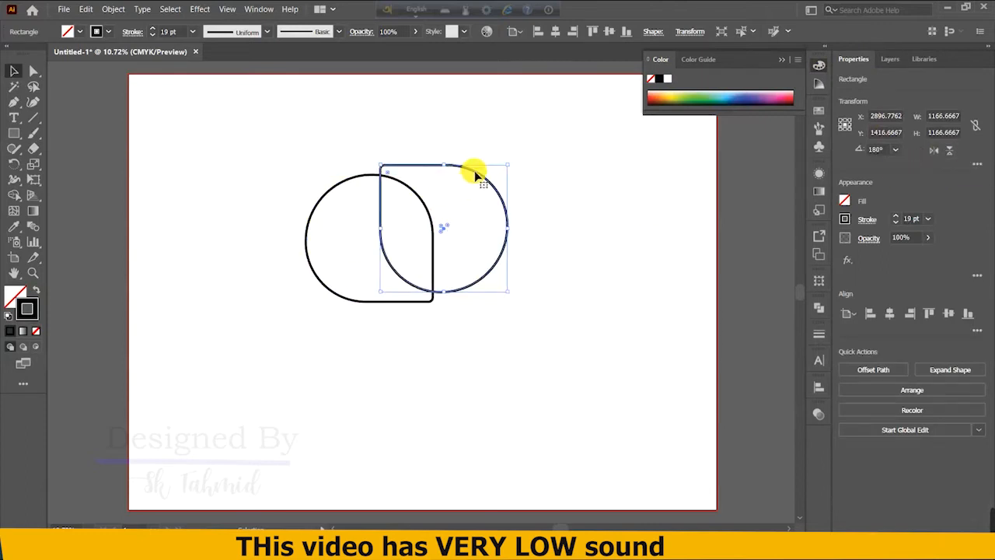
pyautogui.moveTo(473, 171); pyautogui.dragTo(469, 252)
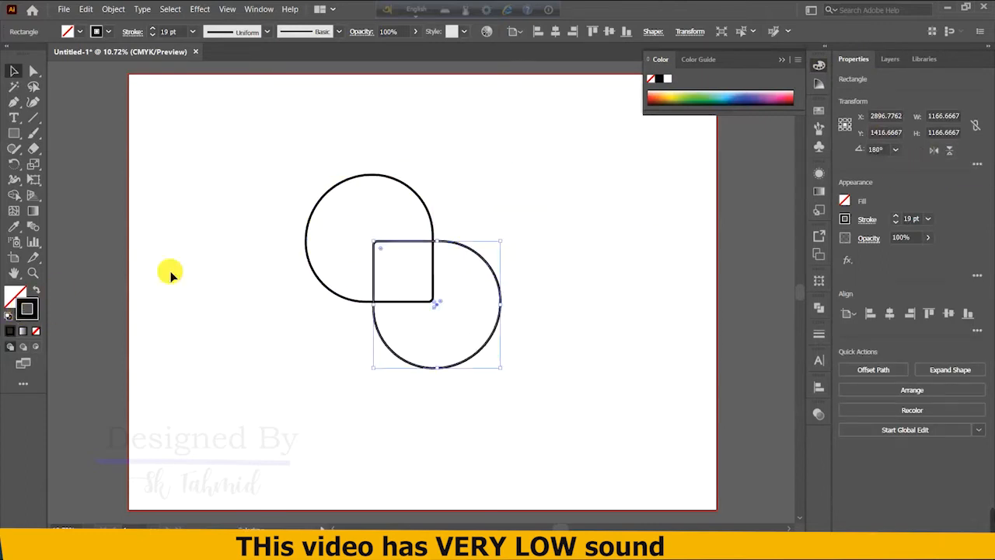
# Step: Set the stroke weight of both teardrop outlines to 139 pt
pyautogui.moveTo(563, 351); pyautogui.dragTo(233, 173)
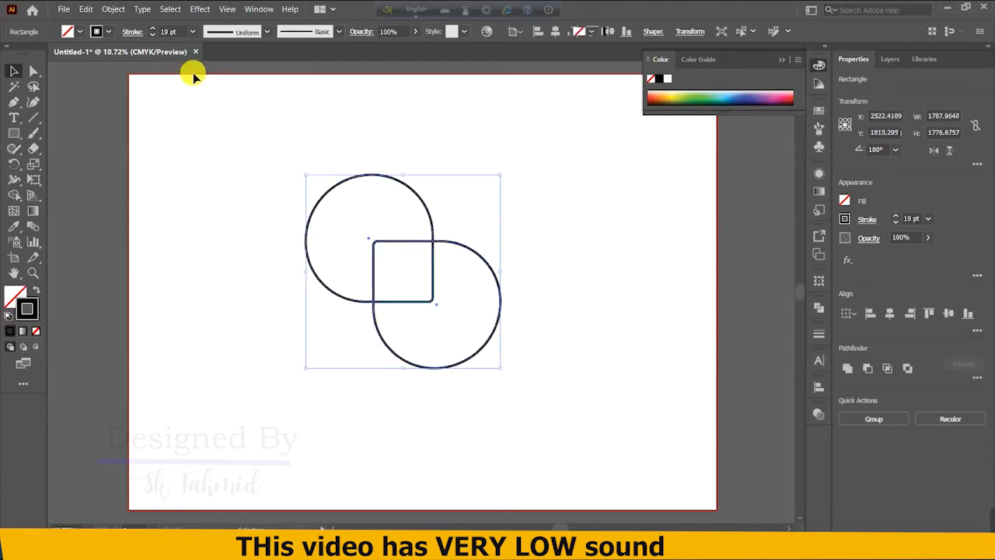
pyautogui.scroll(16, 185, 33)
pyautogui.scroll(20, 187, 37)
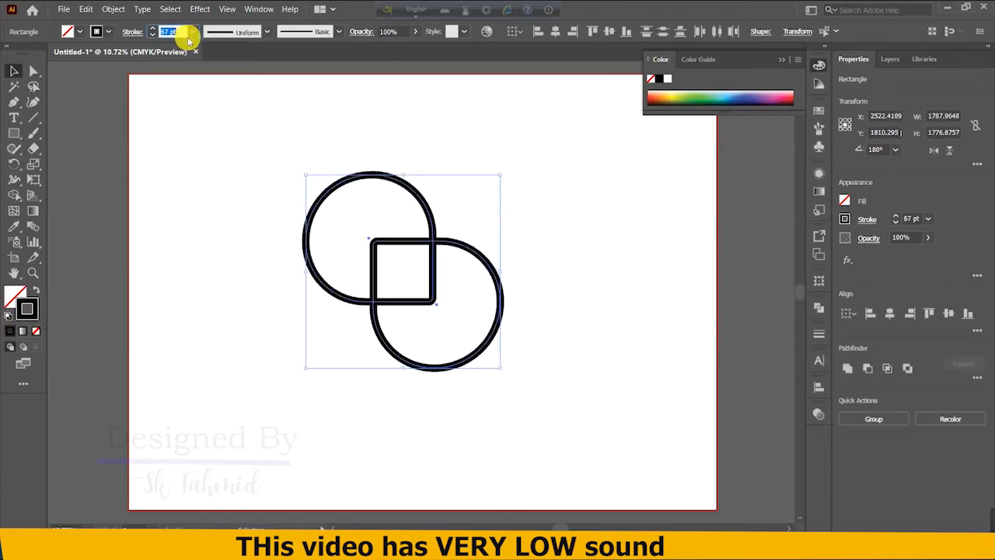
pyautogui.scroll(20, 186, 36)
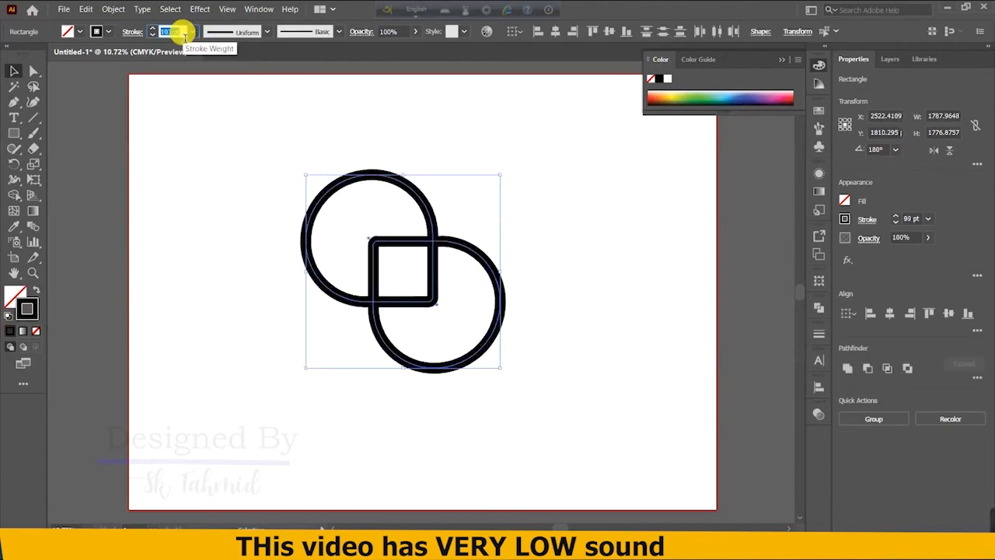
pyautogui.scroll(20, 186, 37)
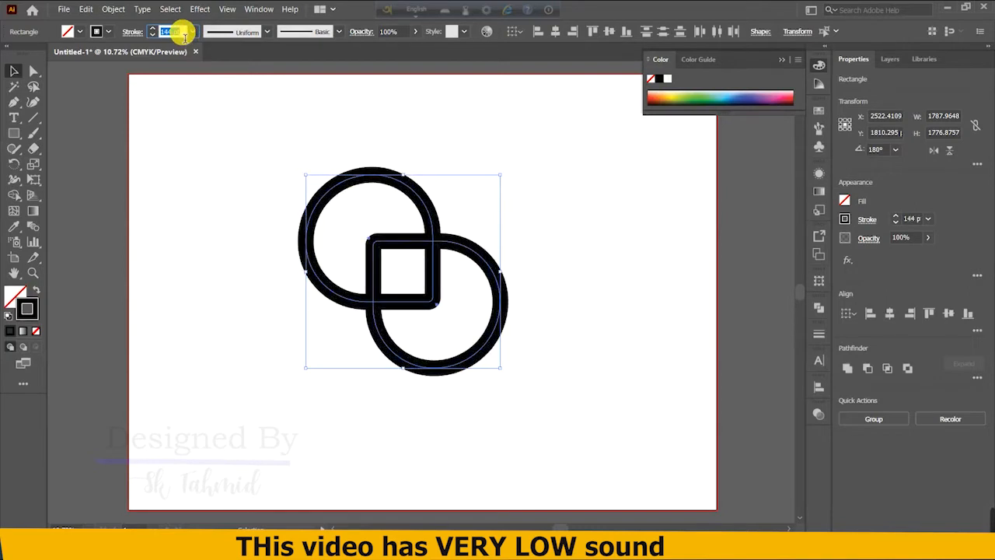
pyautogui.scroll(-5, 185, 37)
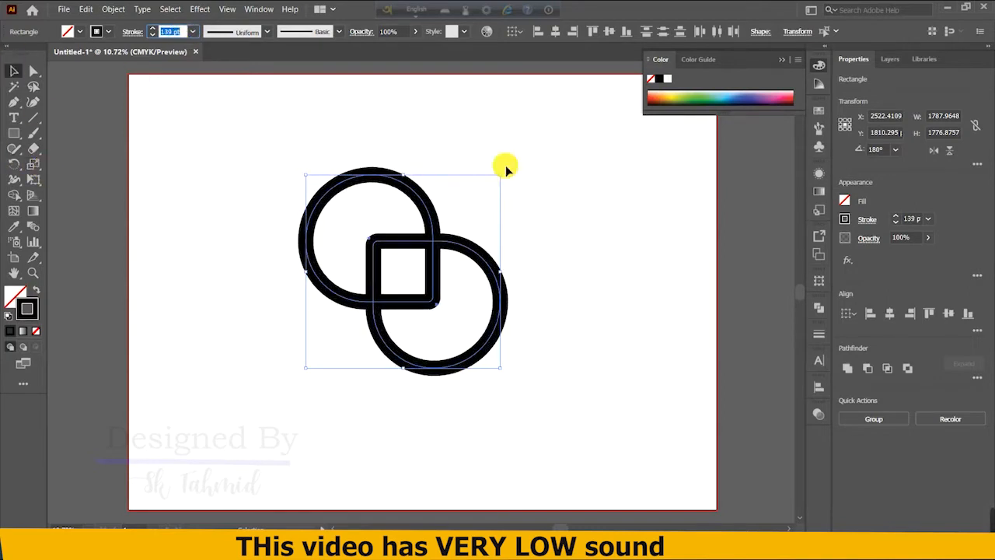
pyautogui.click(569, 206)
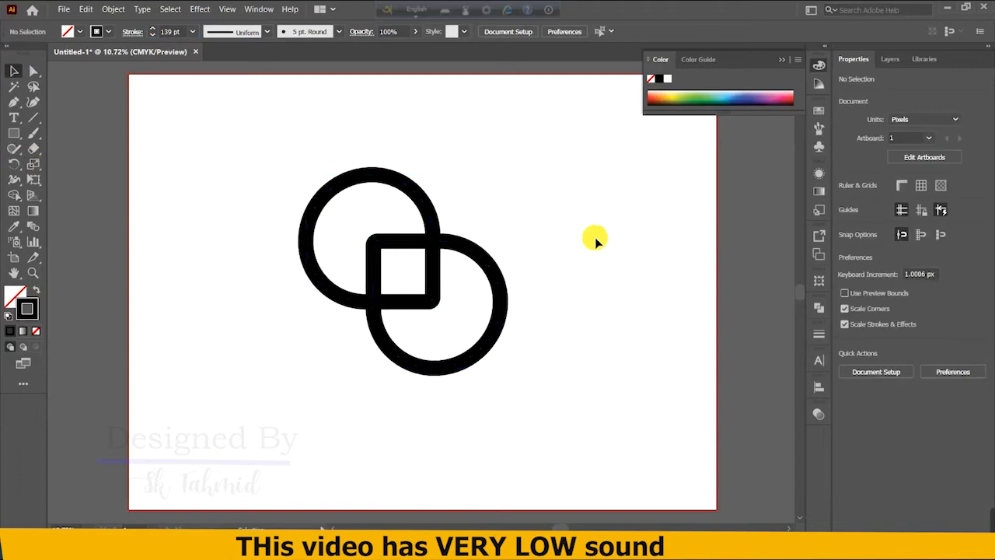
# Step: Expand the fill and stroke of both teardrop outlines into filled shapes
pyautogui.moveTo(264, 148); pyautogui.dragTo(509, 393)
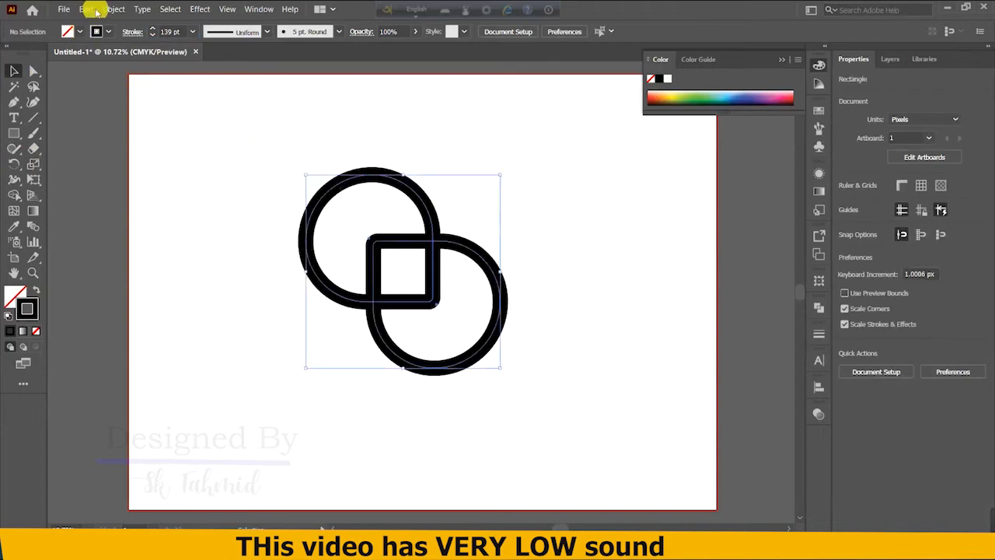
pyautogui.click(110, 9)
pyautogui.click(166, 144)
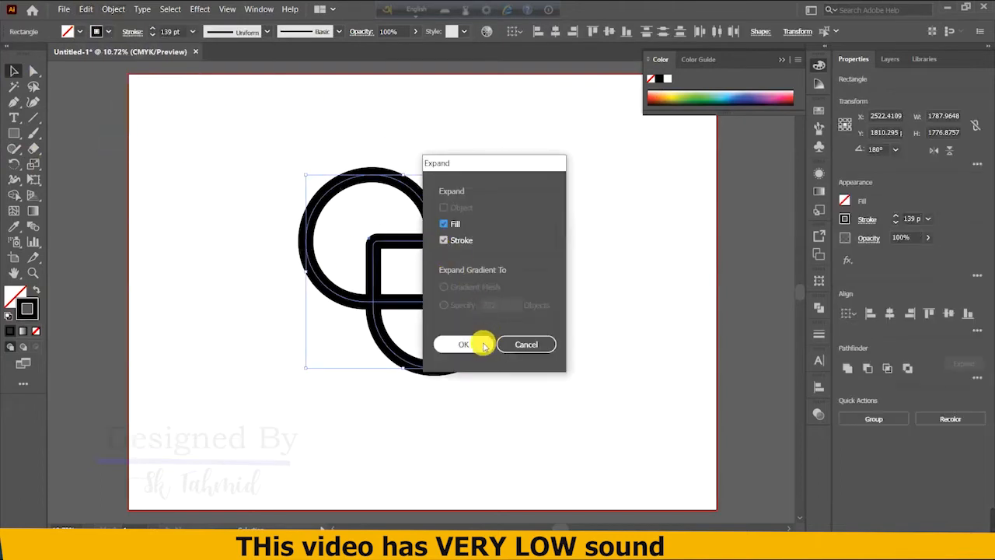
pyautogui.click(478, 345)
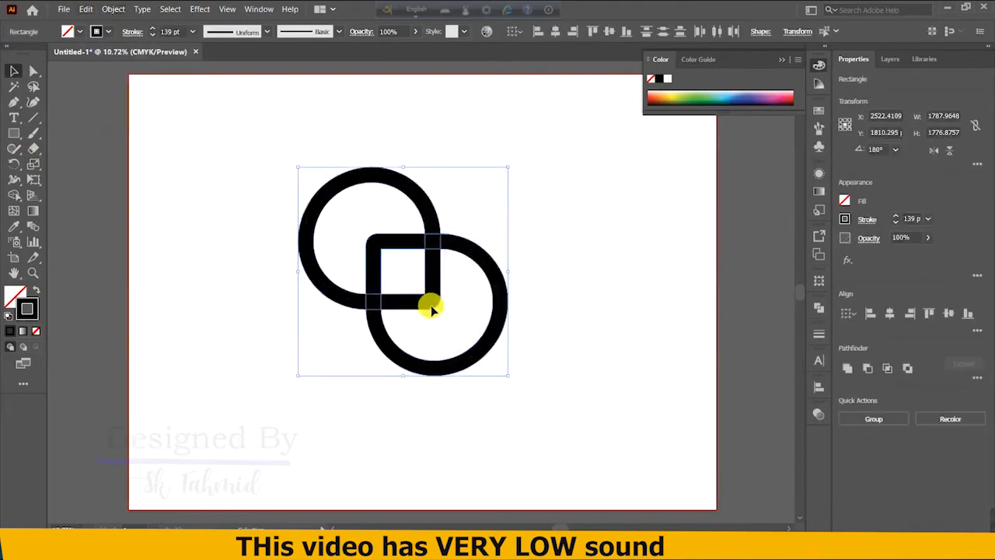
# Step: Divide the expanded outlines at their overlaps with Pathfinder Divide and select the resulting group
pyautogui.click(819, 306)
pyautogui.click(666, 363)
pyautogui.click(781, 301)
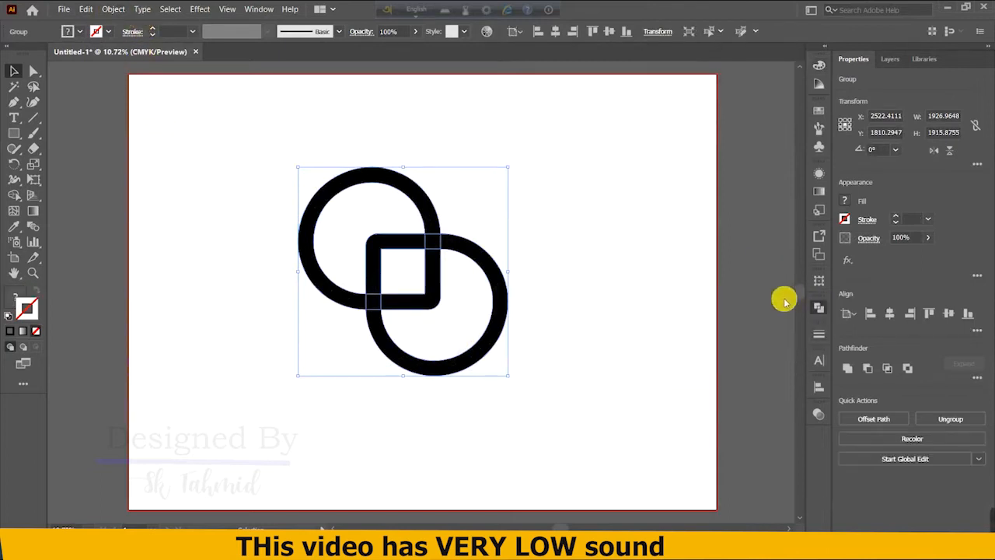
pyautogui.click(589, 255)
pyautogui.click(429, 242)
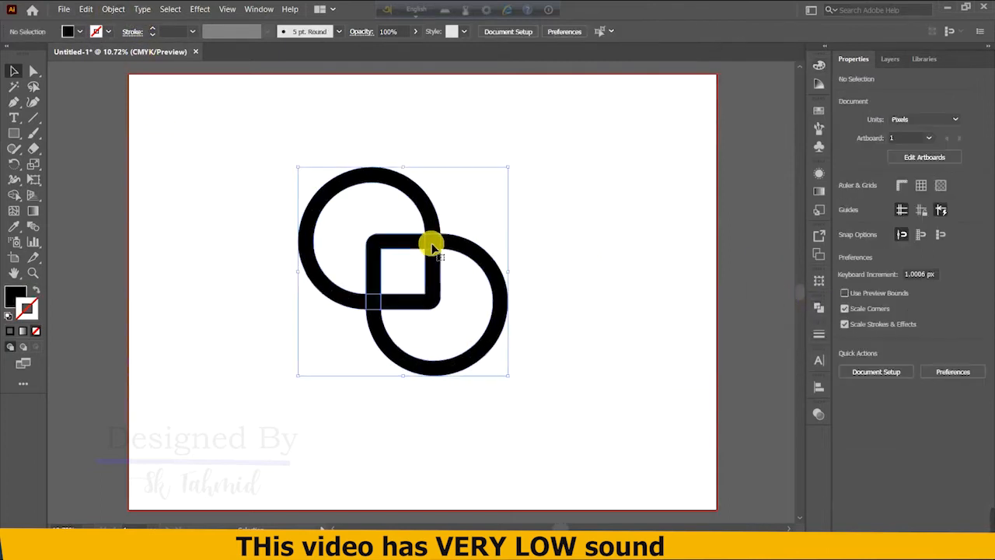
# Step: Nudge the divided logo group slightly to the right and ungroup it into separate pieces
pyautogui.press('Right')
pyautogui.press('Right')
pyautogui.press('Right')
pyautogui.press('Right')
pyautogui.press('Right')
pyautogui.press('Right')
pyautogui.press('Right')
pyautogui.press('Right')
pyautogui.press('Right')
pyautogui.press('Right')
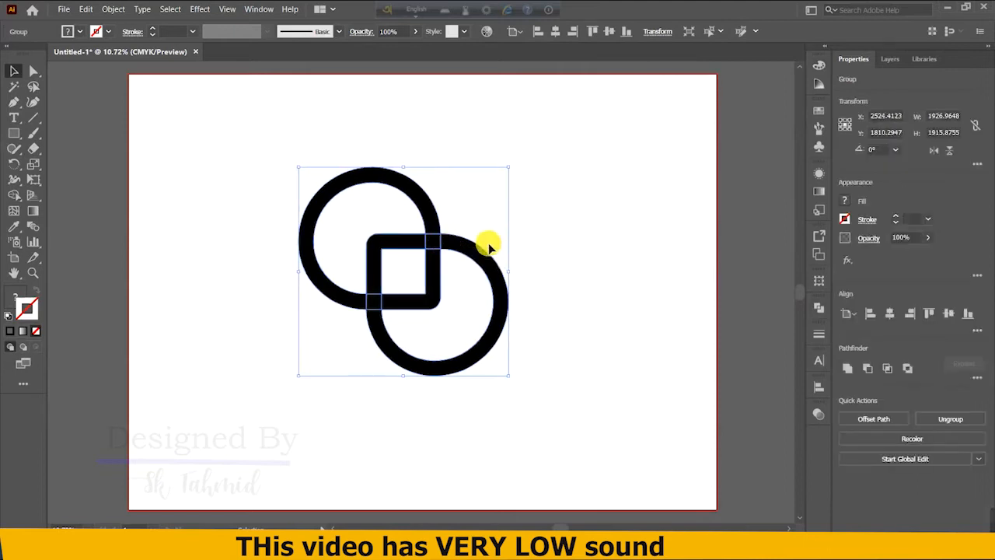
pyautogui.rightClick(436, 244)
pyautogui.click(466, 333)
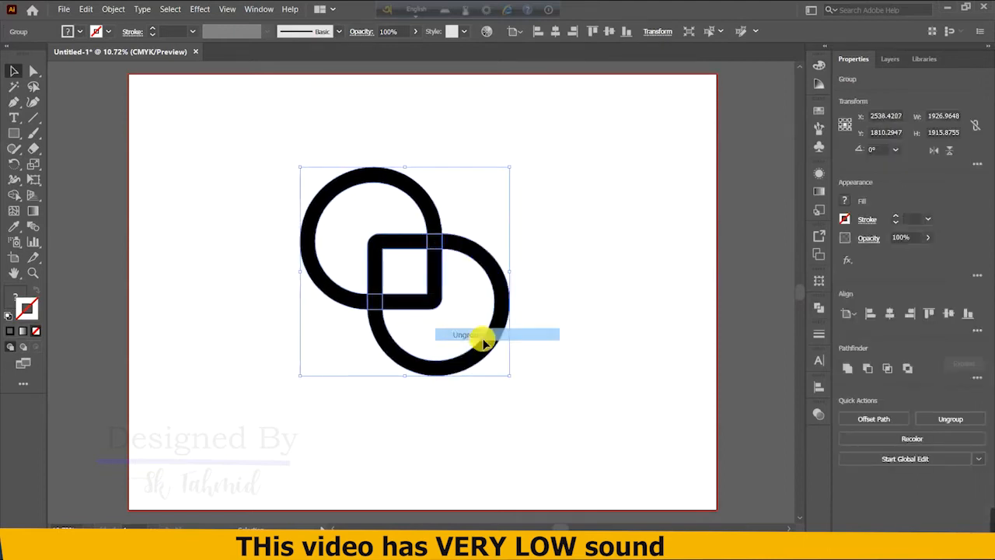
pyautogui.click(566, 309)
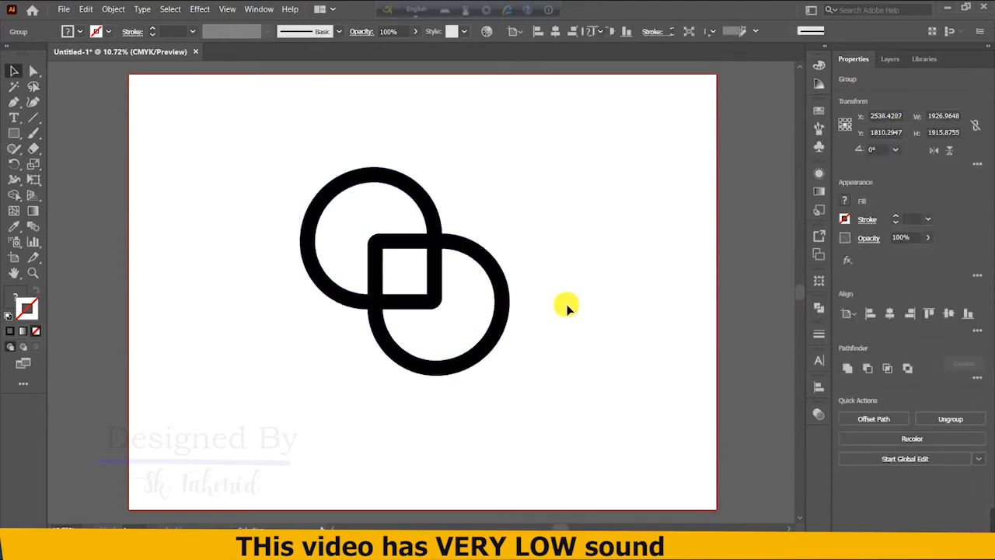
# Step: Remove the two small overlap squares where the outlines cross, leaving gaps at both intersections
pyautogui.click(437, 242)
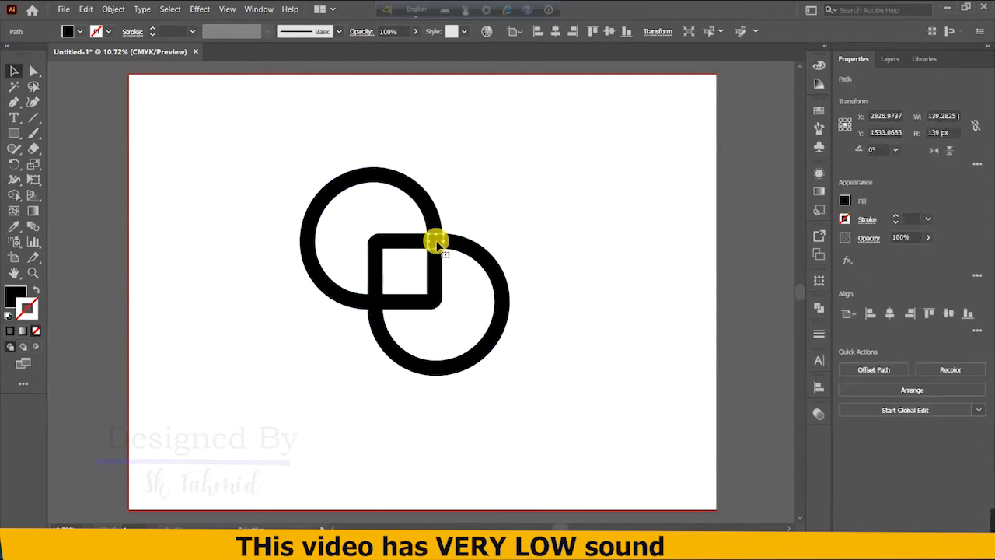
pyautogui.click(573, 243)
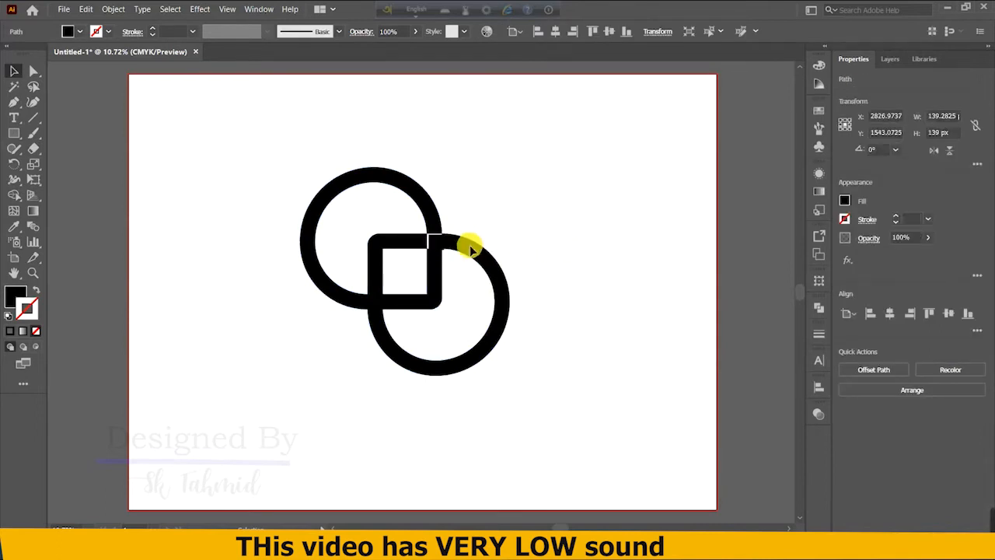
pyautogui.moveTo(439, 245)
pyautogui.mouseDown()
pyautogui.moveTo(527, 244)
pyautogui.moveTo(648, 301)
pyautogui.moveTo(533, 246)
pyautogui.moveTo(443, 247)
pyautogui.mouseUp()
pyautogui.moveTo(443, 245); pyautogui.dragTo(576, 281)
pyautogui.hotkey('ctrl', 'shift', 'a')
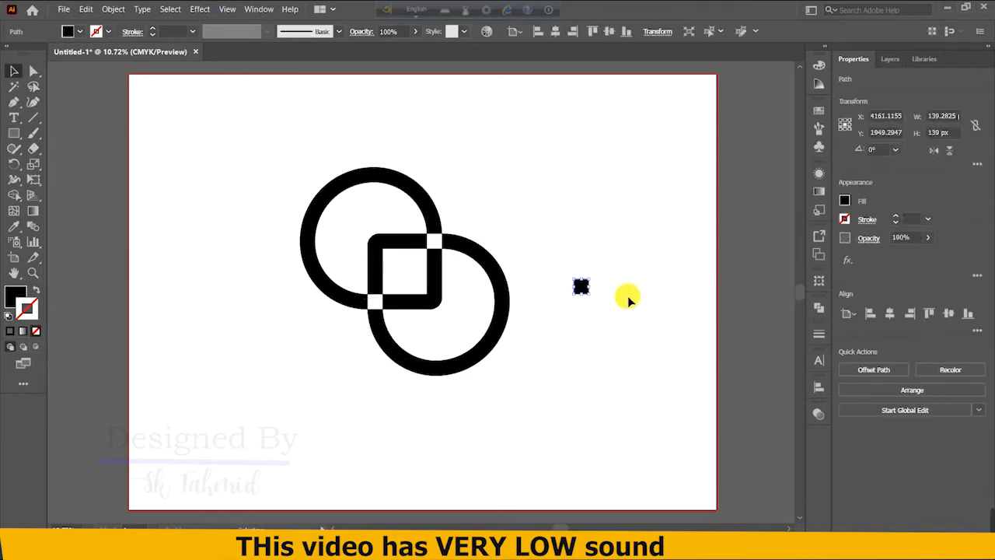
pyautogui.press('Delete')
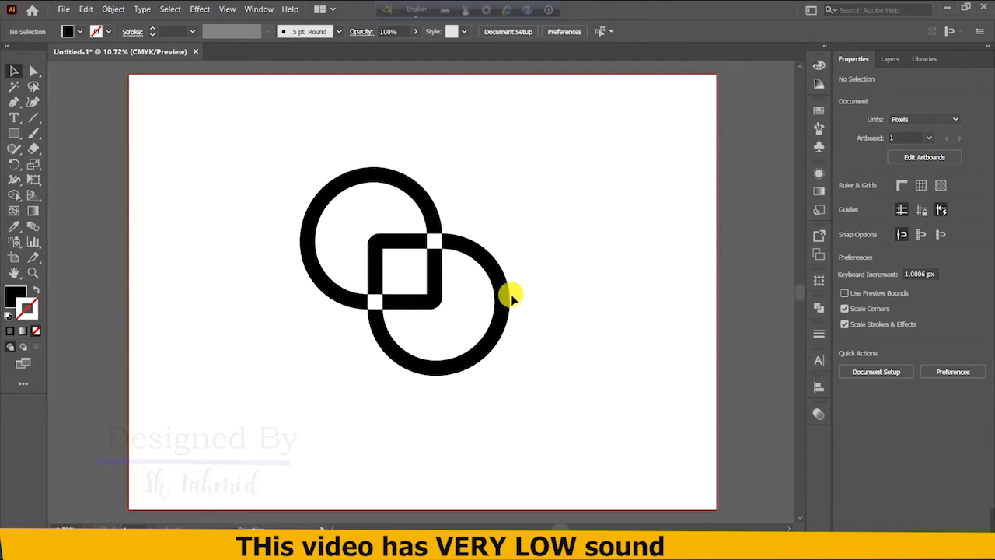
# Step: Fill the upper-left corner piece of the inner square with dark red 8E0303, using the RGB color mode
pyautogui.click(379, 258)
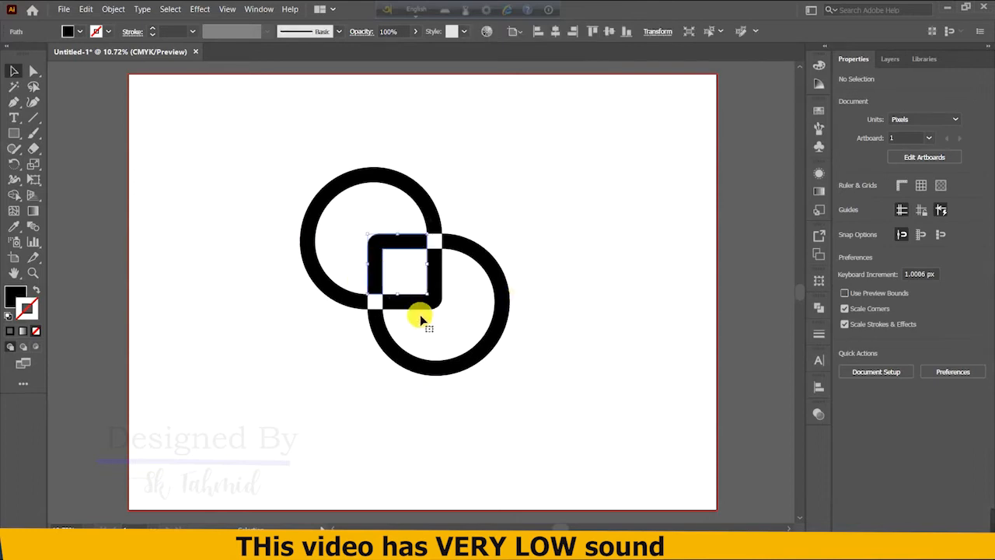
pyautogui.doubleClick(13, 296)
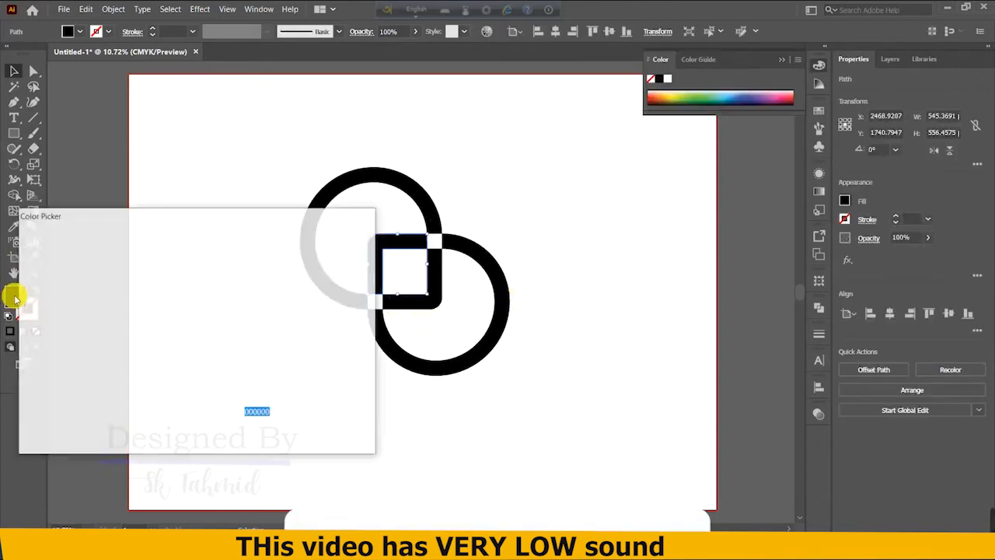
pyautogui.click(189, 321)
pyautogui.click(335, 256)
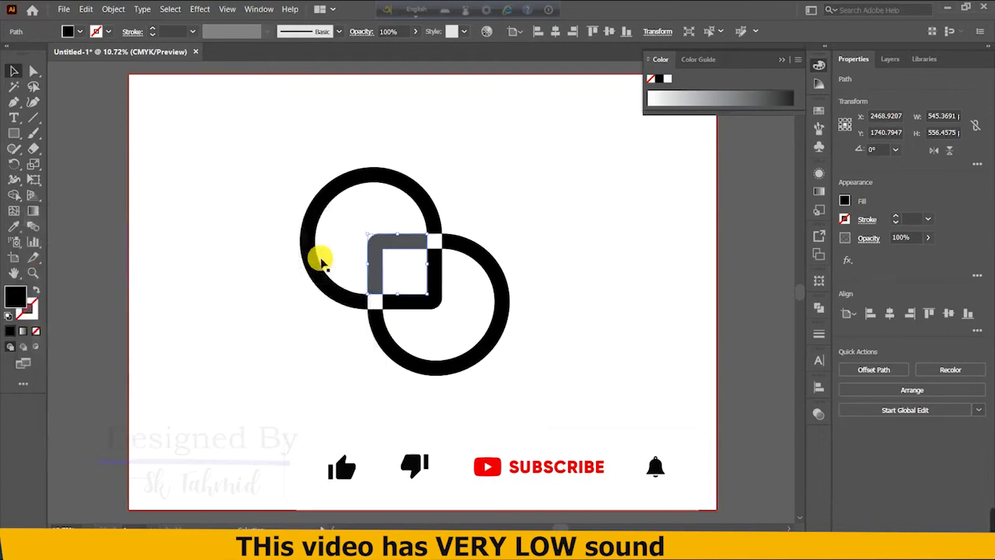
pyautogui.click(796, 60)
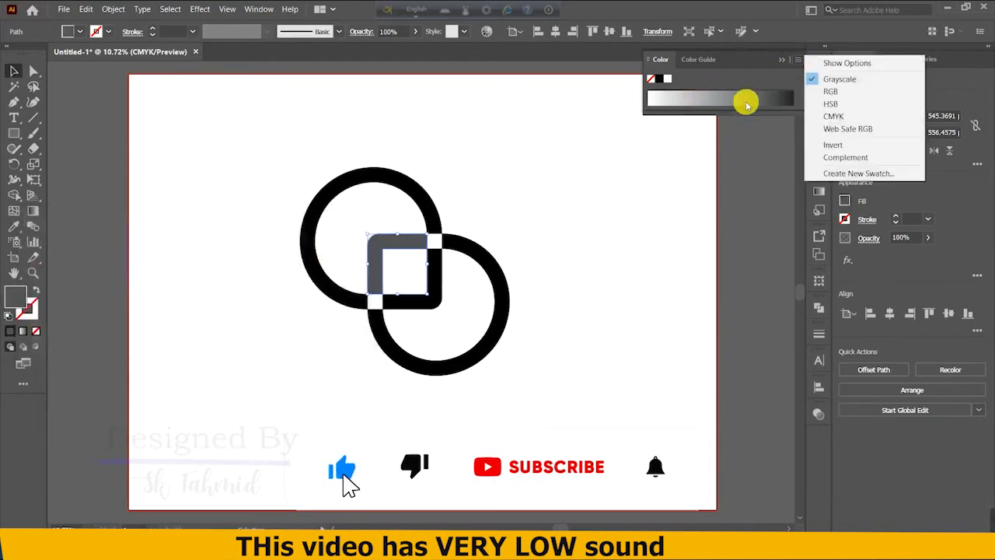
pyautogui.click(822, 93)
# Step: Fill the lower-right ring with dark green 176003, using the RGB color mode
pyautogui.click(380, 333)
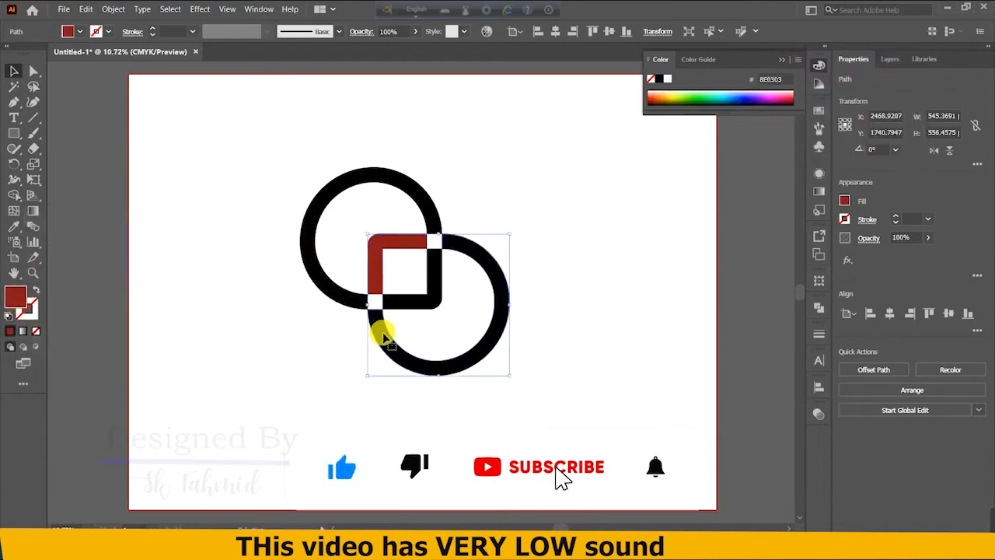
pyautogui.doubleClick(17, 303)
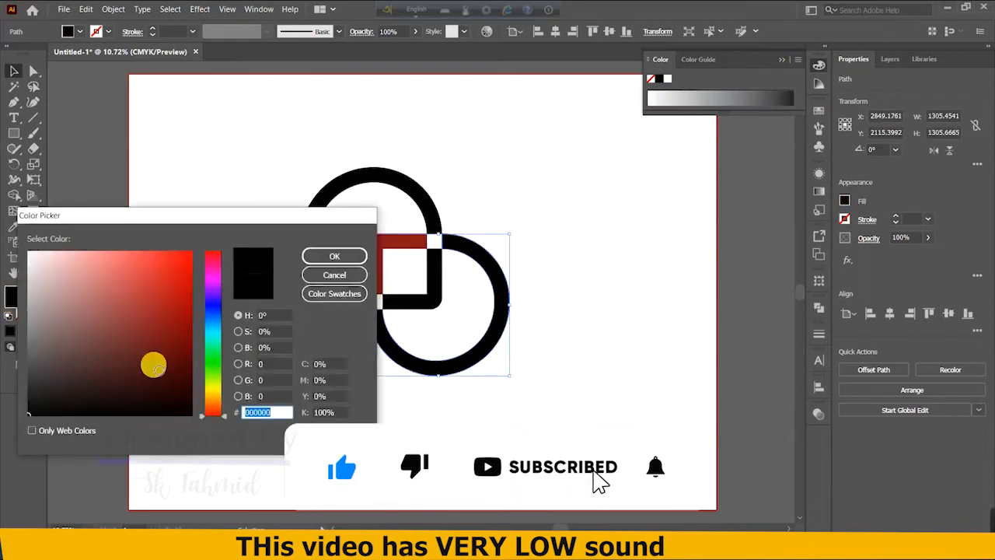
pyautogui.click(210, 366)
pyautogui.click(193, 352)
pyautogui.click(320, 256)
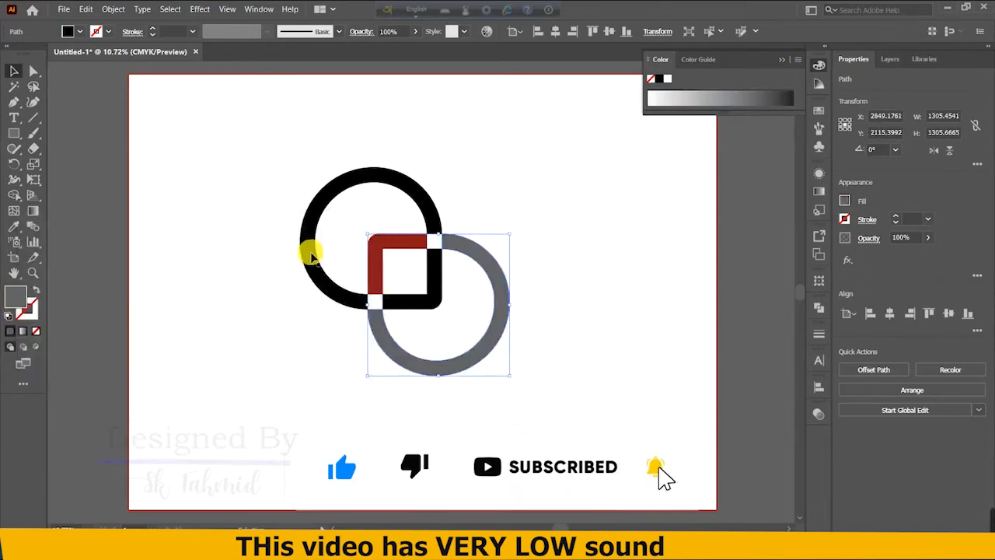
pyautogui.click(796, 59)
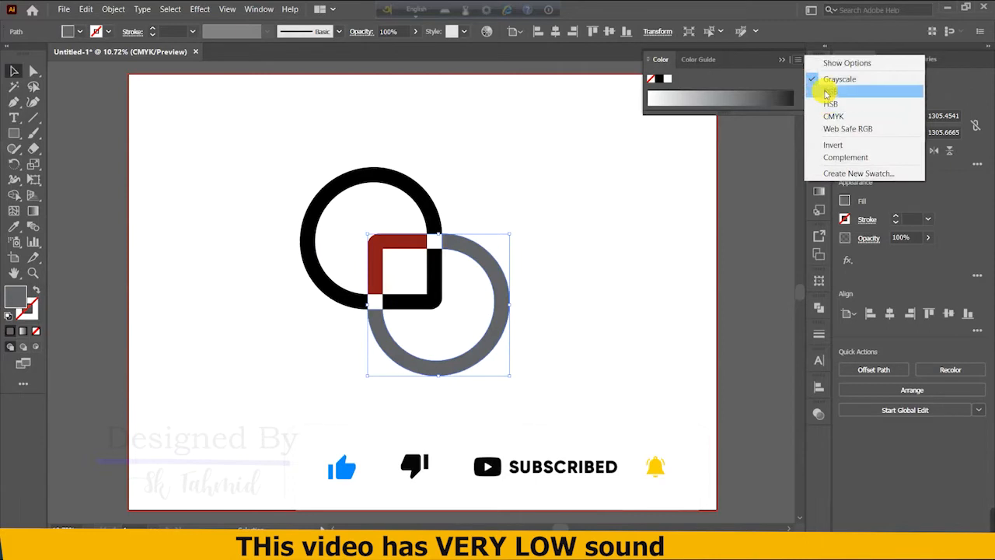
pyautogui.click(827, 91)
# Step: Copy the dark green fill to the upper-left ring and the lower-right corner piece of the inner square
pyautogui.click(425, 196)
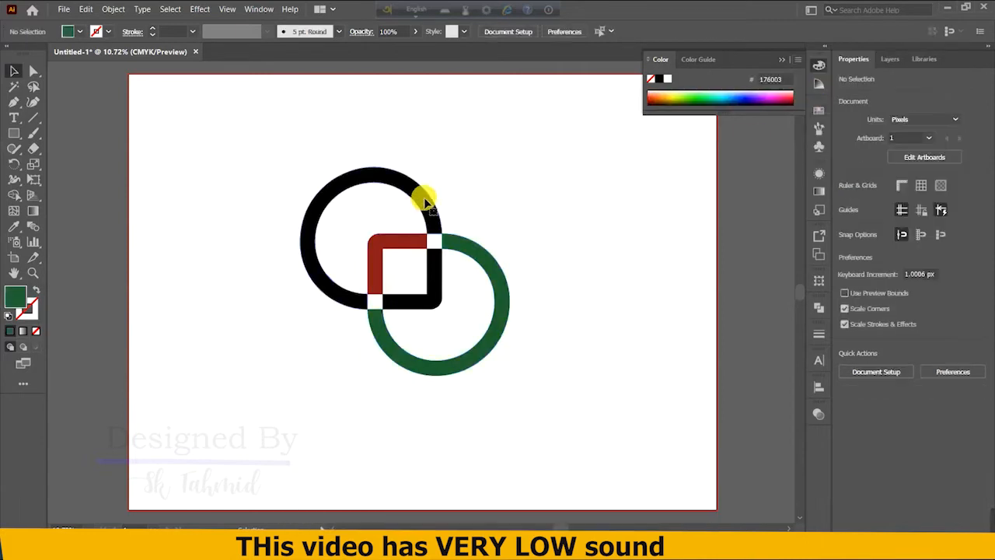
pyautogui.press('i')
pyautogui.click(471, 249)
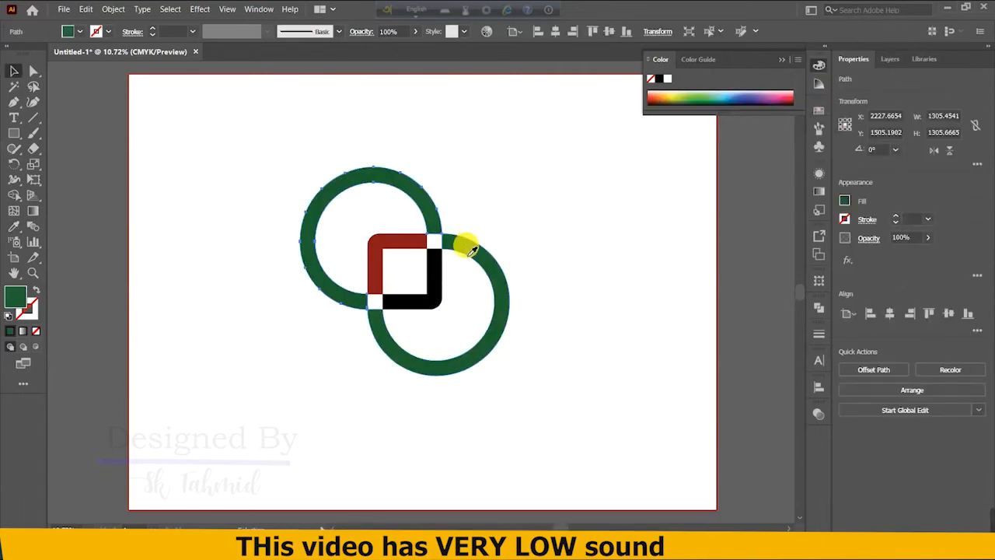
pyautogui.keyDown('ctrl'); pyautogui.click(435, 278); pyautogui.keyUp('ctrl')
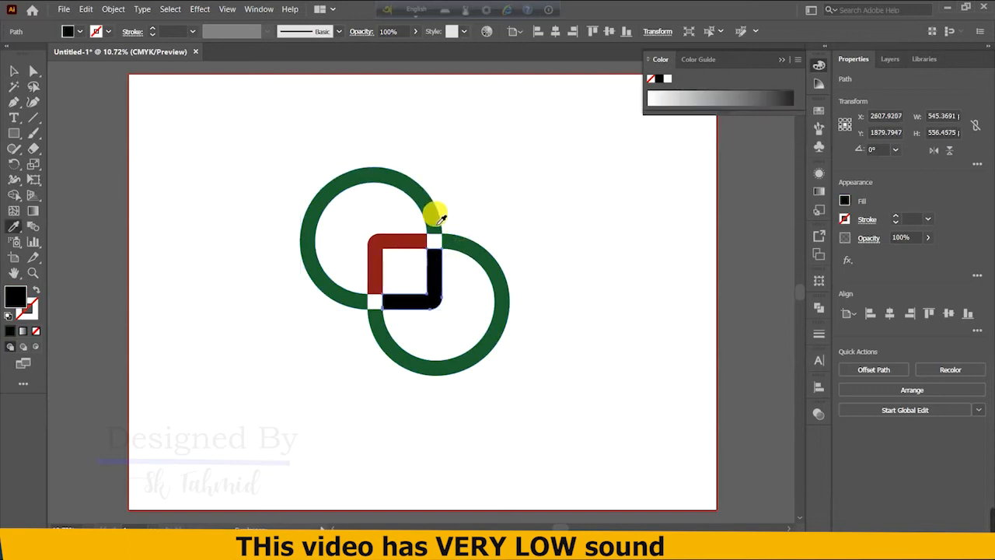
pyautogui.click(436, 221)
pyautogui.press('v')
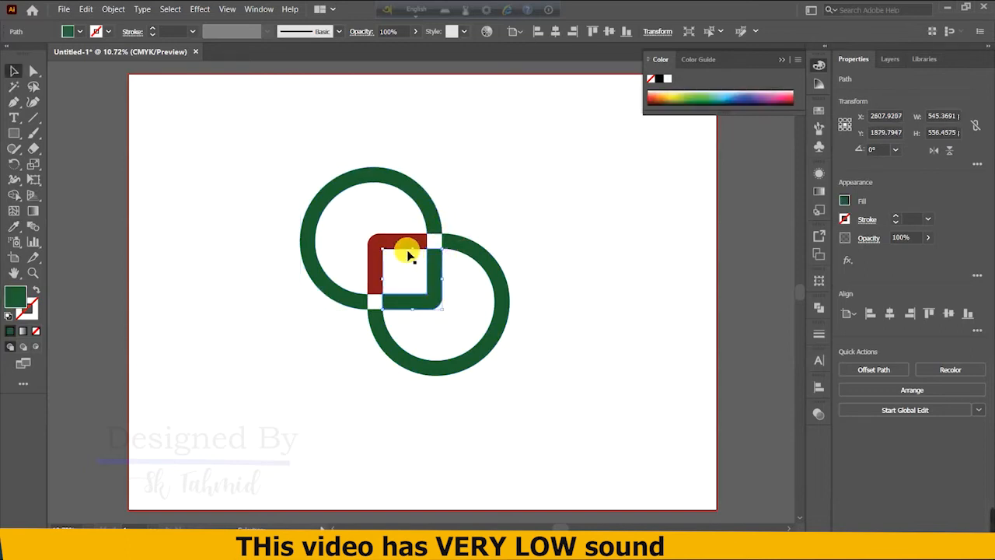
# Step: Copy the dark red fill from the inner corner piece to the lower-right ring with the Eyedropper
pyautogui.click(473, 260)
pyautogui.press('i')
pyautogui.click(400, 241)
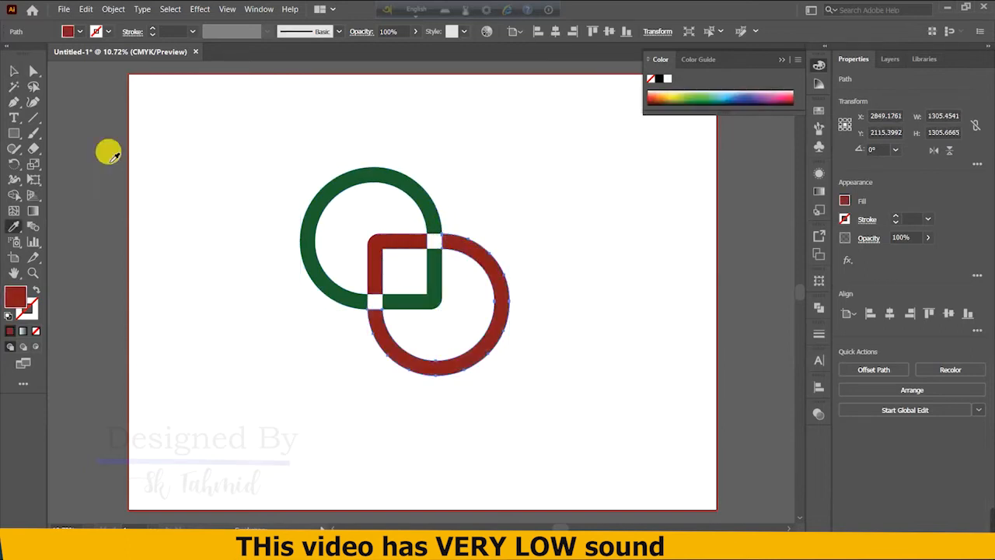
# Step: Select all the colored logo pieces and group them
pyautogui.click(14, 71)
pyautogui.moveTo(228, 159); pyautogui.dragTo(549, 377)
pyautogui.rightClick(459, 286)
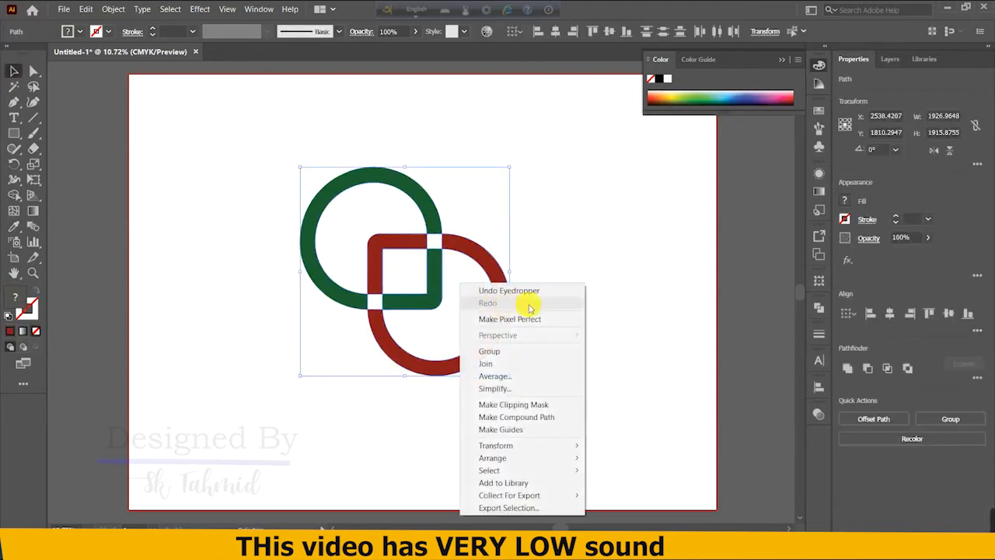
pyautogui.click(511, 350)
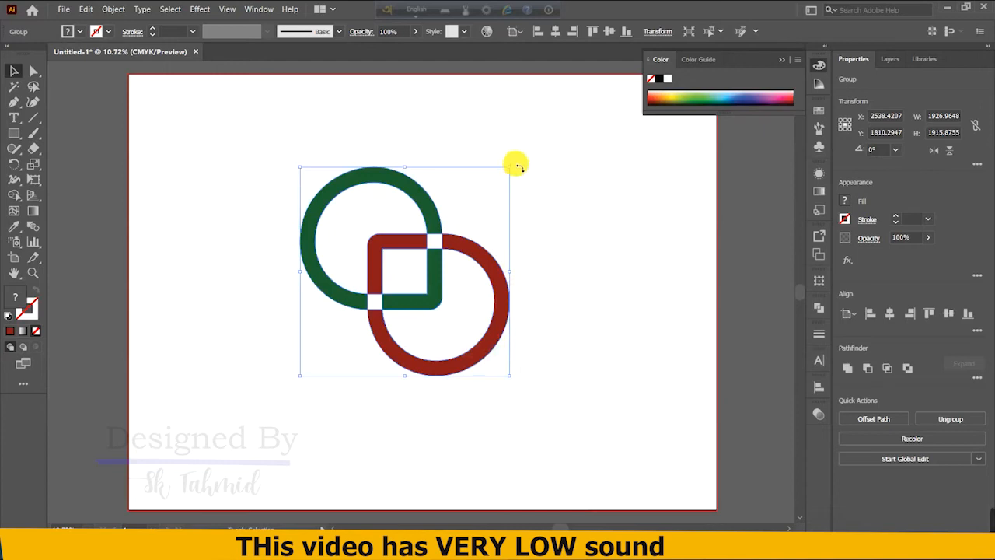
# Step: Rotate the logo group so its rings sit side by side, and scale it down
pyautogui.moveTo(514, 164); pyautogui.dragTo(405, 146)
pyautogui.moveTo(404, 420); pyautogui.dragTo(400, 345)
pyautogui.click(453, 346)
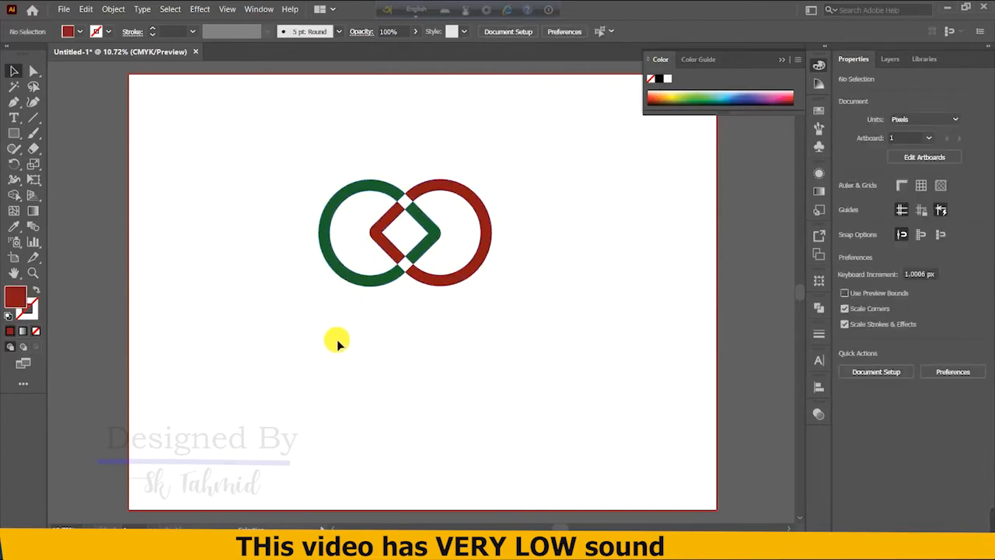
# Step: Draw a 200 px dark red square below the logo's left ring
pyautogui.moveTo(14, 136); pyautogui.dragTo(64, 137)
pyautogui.moveTo(293, 336); pyautogui.dragTo(317, 356)
pyautogui.press('v')
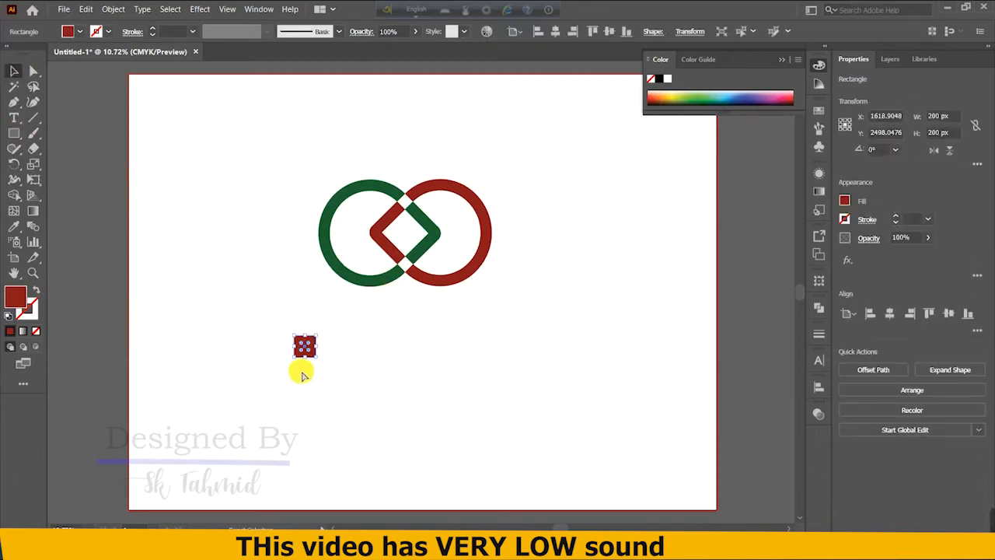
# Step: Duplicate the square five times in equal diagonal offsets up and to the right, forming a staircase of six squares
pyautogui.hotkey('ctrl', '=')
pyautogui.hotkey('ctrl', '=')
pyautogui.hotkey('ctrl', '=')
pyautogui.hotkey('ctrl', '=')
pyautogui.hotkey('ctrl', '=')
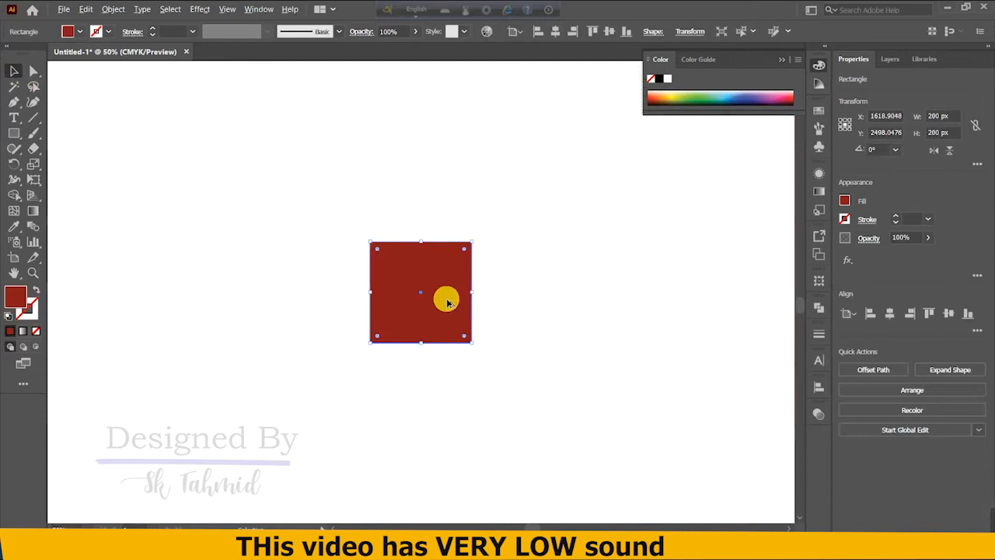
pyautogui.moveTo(447, 301); pyautogui.dragTo(462, 285)
pyautogui.hotkey('ctrl', 'd')
pyautogui.hotkey('ctrl', 'd')
pyautogui.hotkey('ctrl', 'd')
pyautogui.hotkey('ctrl', 'd')
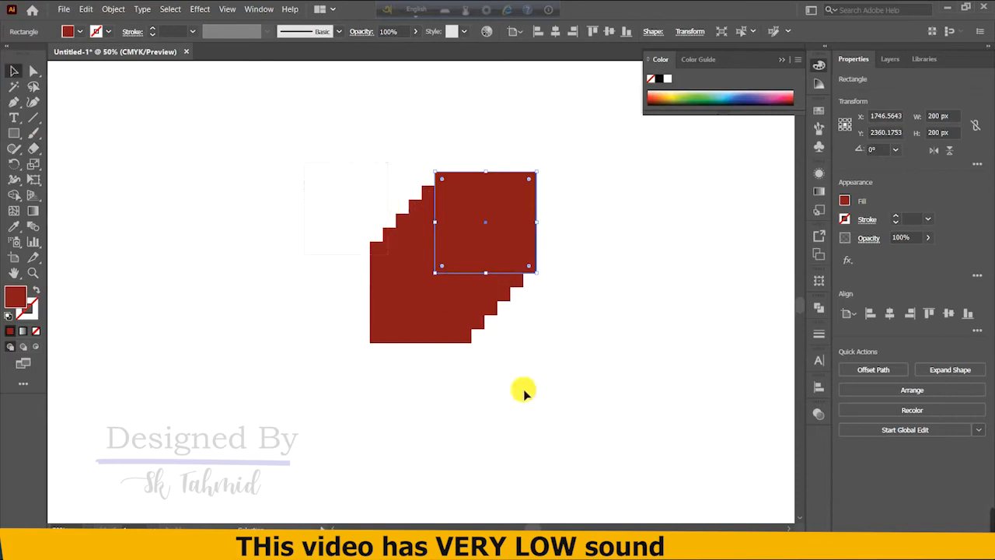
# Step: Select the six overlapping squares and group them
pyautogui.hotkey('ctrl', 'a')
pyautogui.rightClick(472, 286)
pyautogui.click(504, 356)
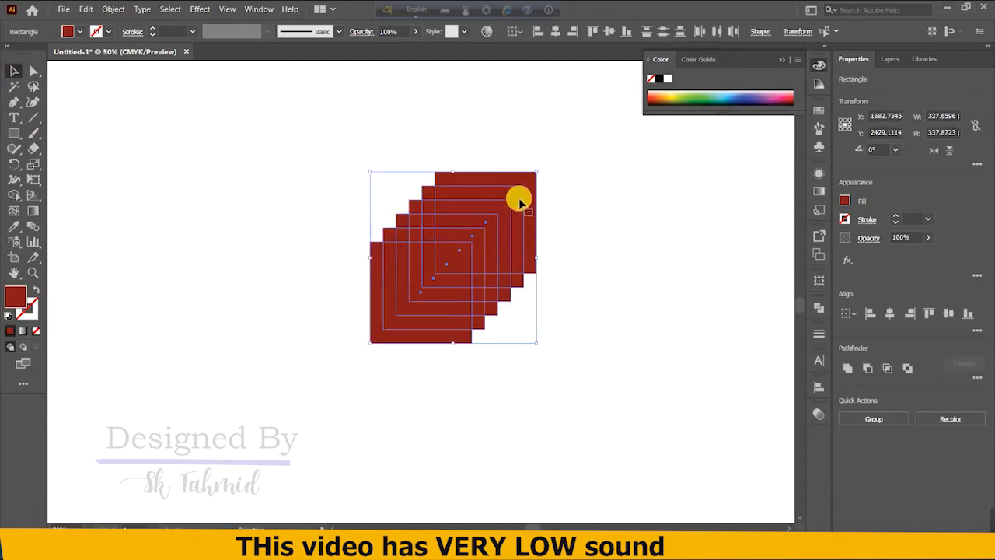
pyautogui.moveTo(520, 202); pyautogui.dragTo(467, 247)
pyautogui.hotkey('ctrl', '-')
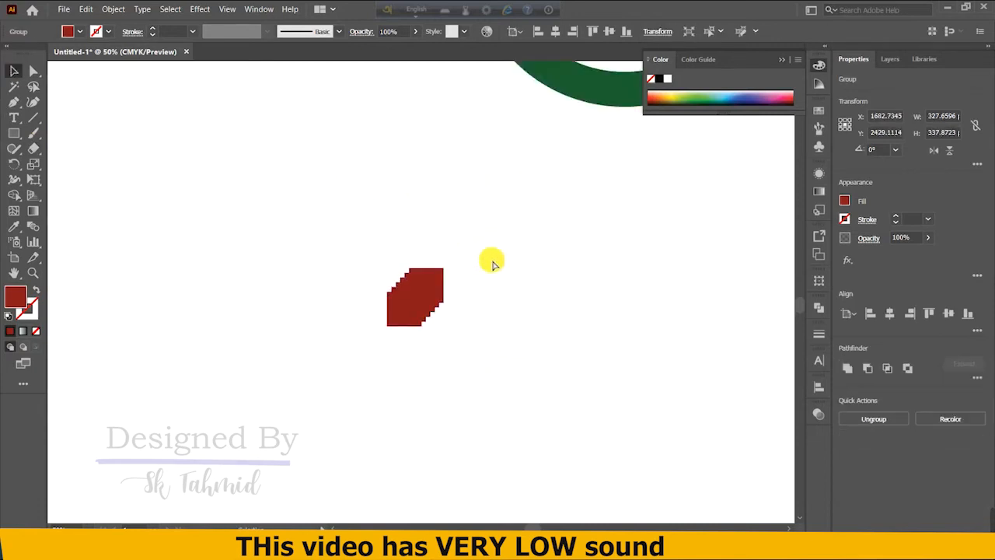
pyautogui.click(492, 264)
# Step: Rotate the grouped squares about 45°, shrink them, and center them inside the logo's inner diamond
pyautogui.hotkey('ctrl', '-')
pyautogui.hotkey('ctrl', '-')
pyautogui.hotkey('ctrl', '-')
pyautogui.hscroll(4, 492, 264)
pyautogui.scroll(4, 492, 265)
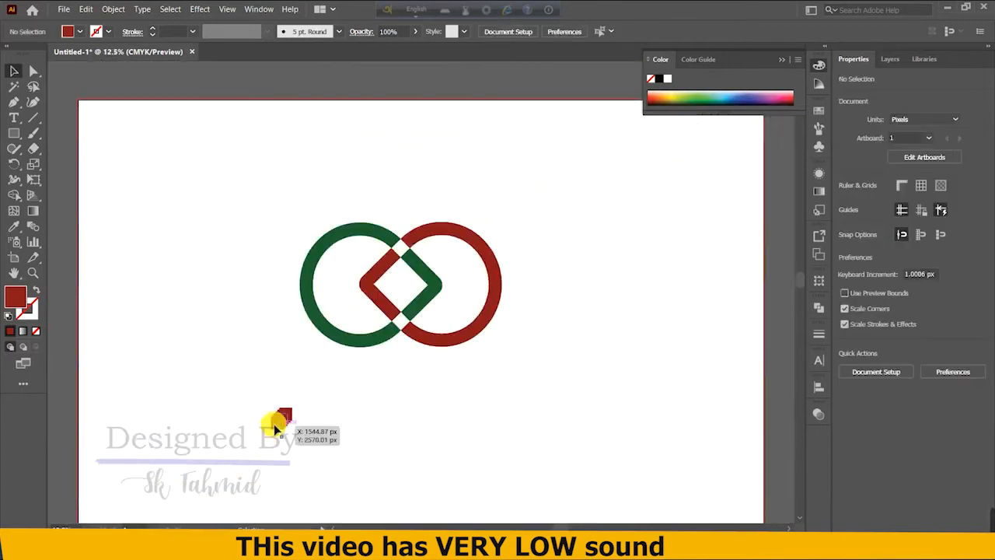
pyautogui.click(276, 427)
pyautogui.moveTo(393, 334); pyautogui.dragTo(405, 265)
pyautogui.click(524, 384)
pyautogui.click(405, 280)
pyautogui.moveTo(289, 224); pyautogui.dragTo(530, 414)
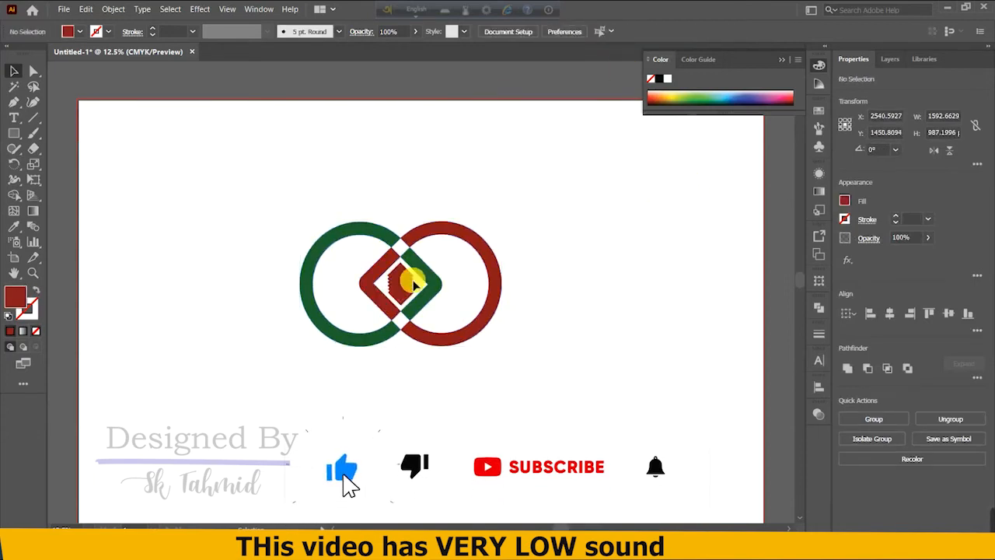
# Step: Ungroup the stack of small diamonds inside the logo's center
pyautogui.click(400, 285)
pyautogui.click(391, 284)
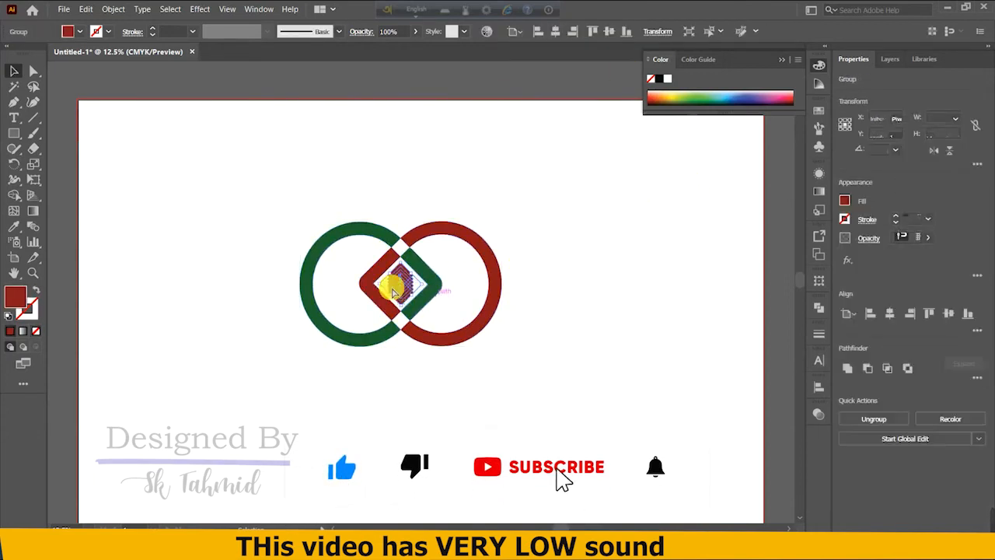
pyautogui.scroll(4, 391, 288)
pyautogui.scroll(6, 440, 231)
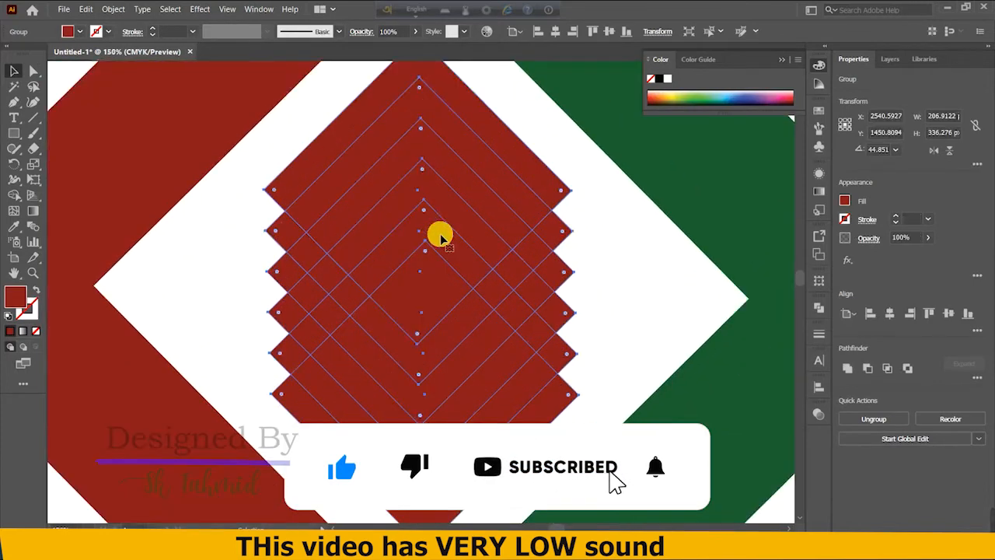
pyautogui.rightClick(441, 233)
pyautogui.click(484, 327)
pyautogui.click(693, 272)
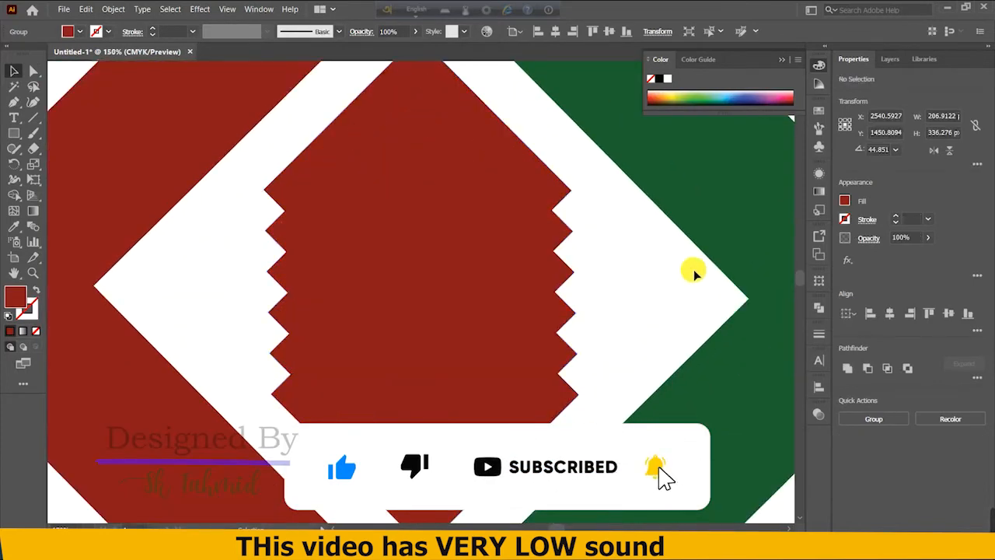
# Step: Recolor the topmost small diamond with the green sampled from the ring
pyautogui.click(533, 171)
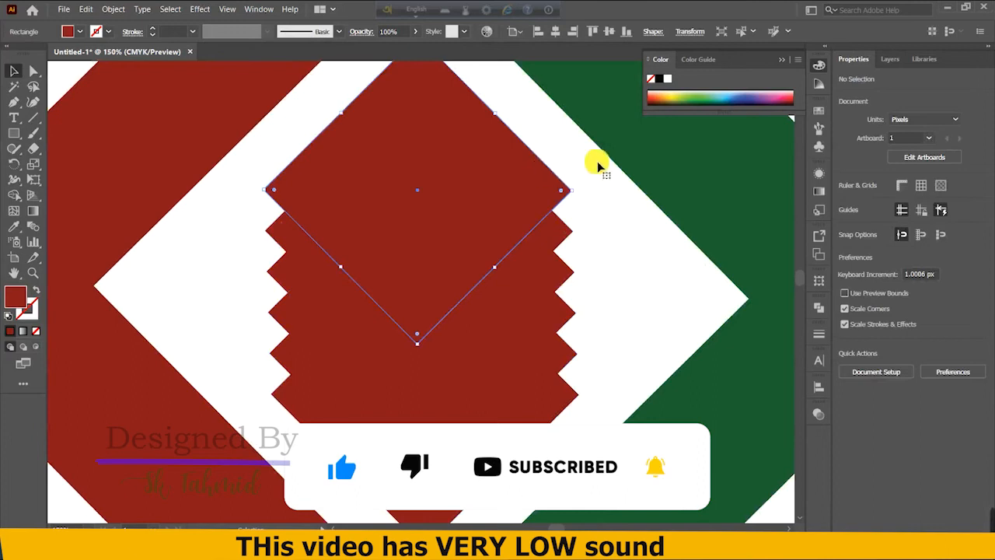
pyautogui.press('i')
pyautogui.click(656, 159)
pyautogui.press('v')
pyautogui.click(555, 230)
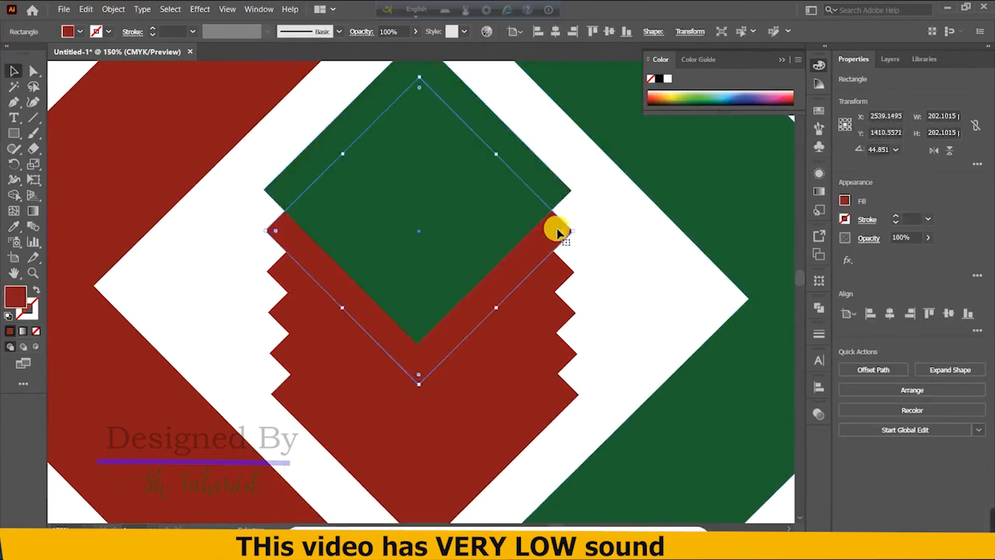
pyautogui.press('i')
pyautogui.press('v')
# Step: Recolor the third and fifth small diamonds from the top with the ring's green so the stack's colors alternate
pyautogui.click(562, 276)
pyautogui.press('i')
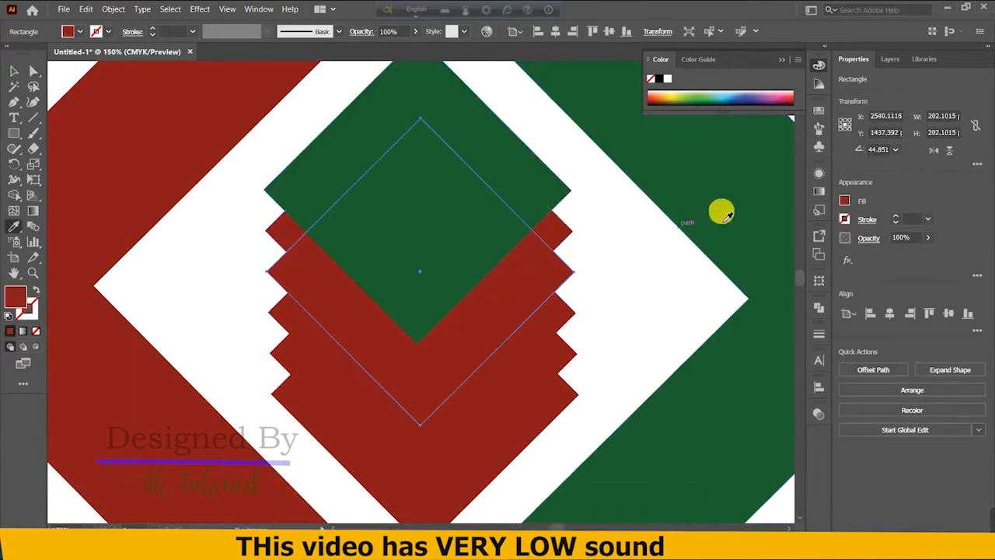
pyautogui.click(723, 214)
pyautogui.press('v')
pyautogui.click(545, 364)
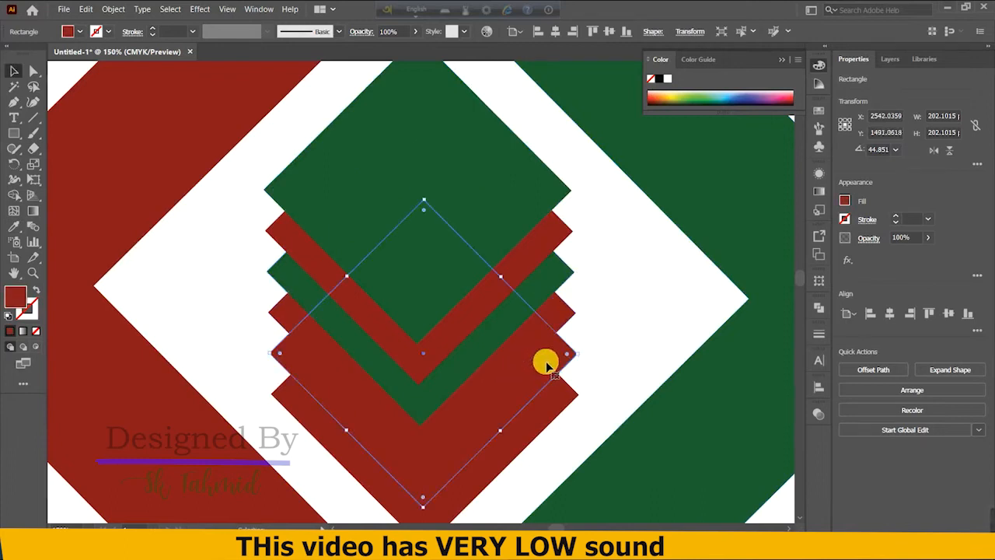
pyautogui.press('i')
pyautogui.click(722, 218)
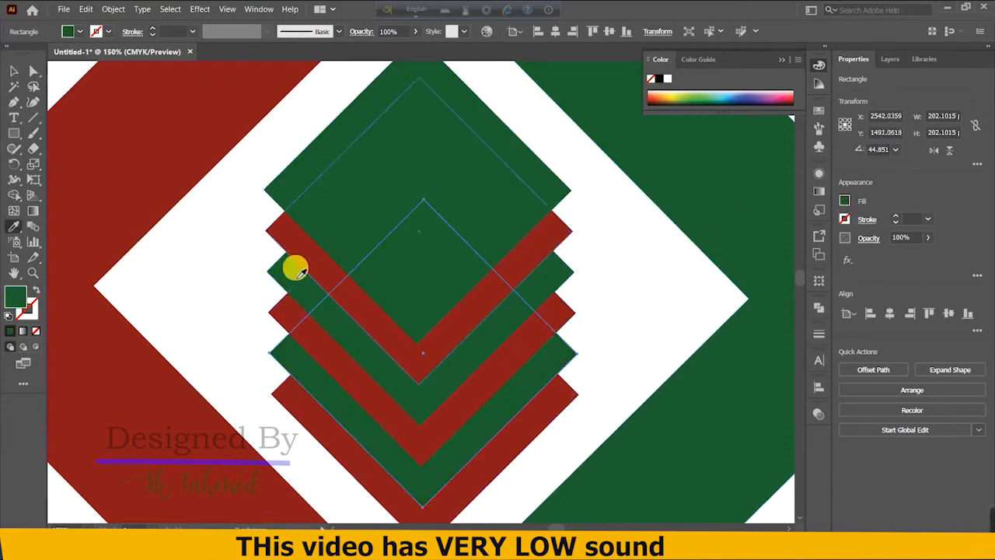
# Step: Select the six stacked small diamonds and group them
pyautogui.click(13, 71)
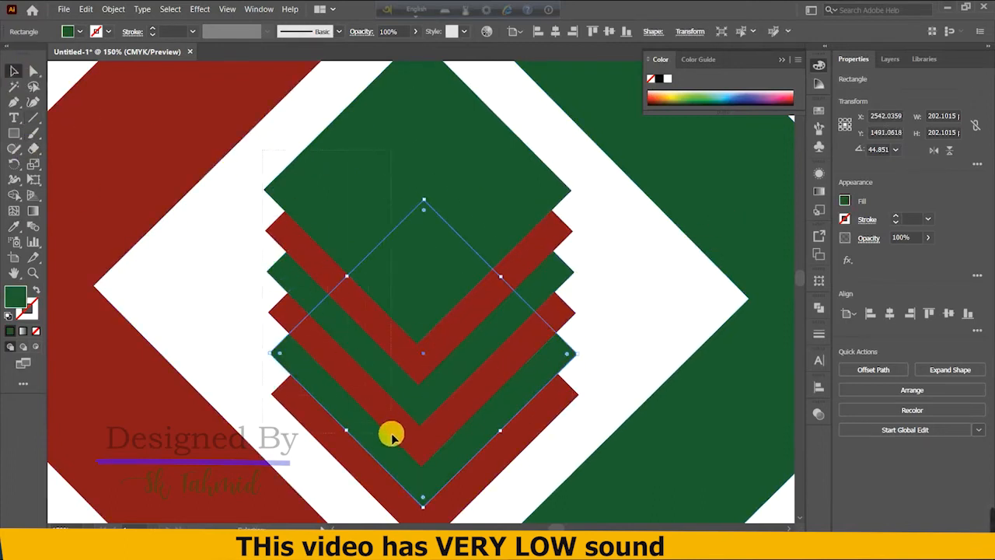
pyautogui.hotkey('ctrl', 'a')
pyautogui.rightClick(396, 401)
pyautogui.click(451, 225)
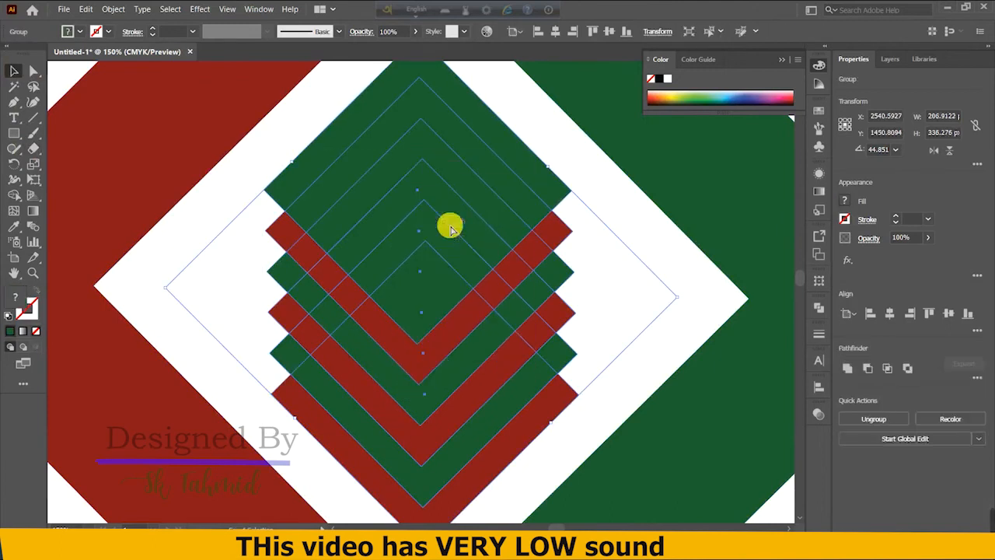
pyautogui.hotkey('ctrl', '-')
pyautogui.hotkey('ctrl', '-')
pyautogui.hotkey('ctrl', '-')
pyautogui.hotkey('ctrl', '-')
pyautogui.press('p')
pyautogui.click(746, 247)
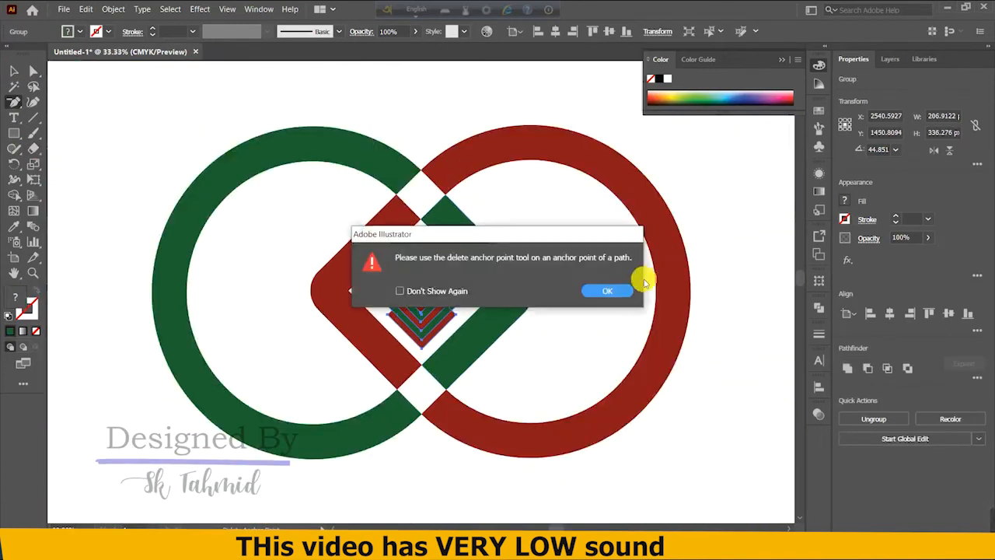
pyautogui.click(618, 290)
pyautogui.press('v')
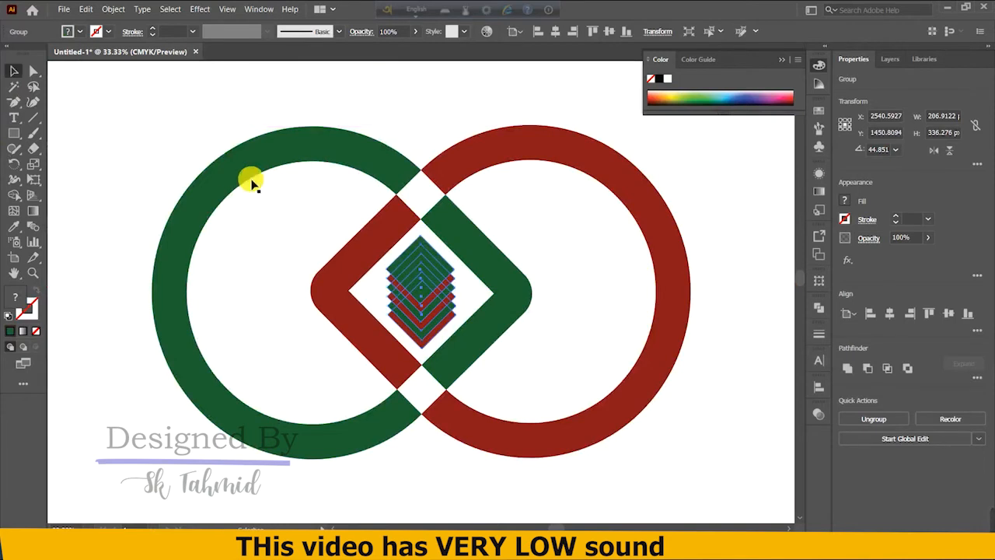
# Step: Shrink the grouped small diamonds slightly and vertically center-align all parts of the logo
pyautogui.hotkey('ctrl', '-')
pyautogui.click(657, 266)
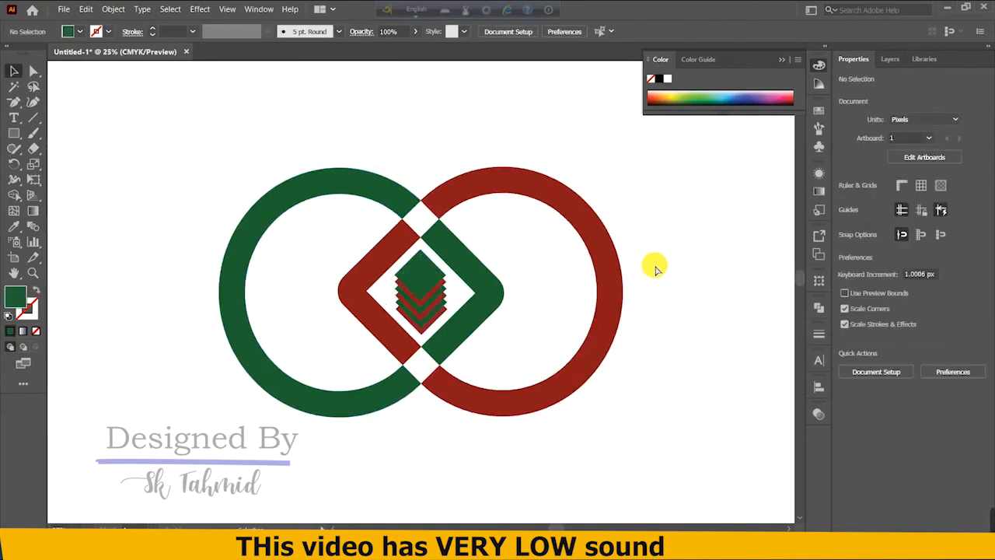
pyautogui.hotkey('ctrl', '-')
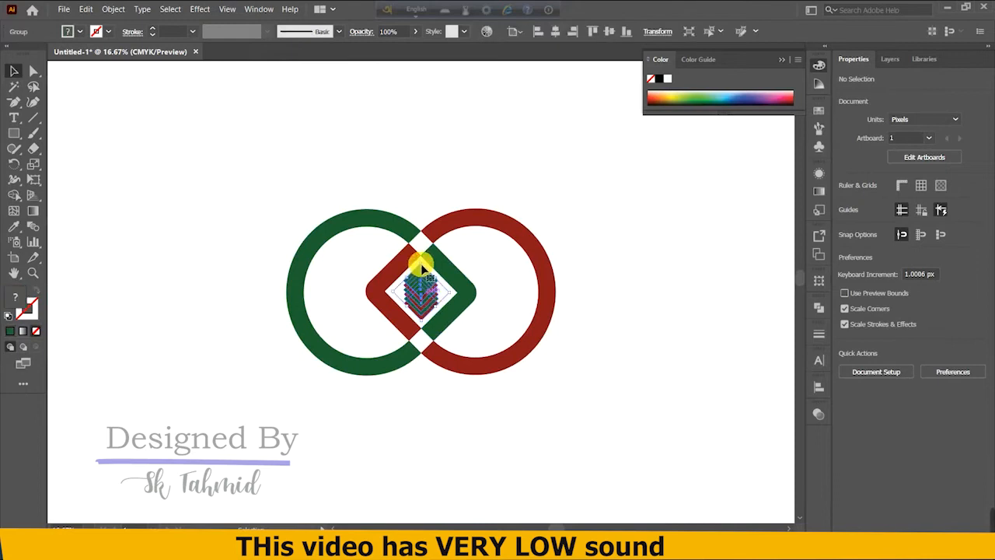
pyautogui.moveTo(413, 262); pyautogui.dragTo(426, 274)
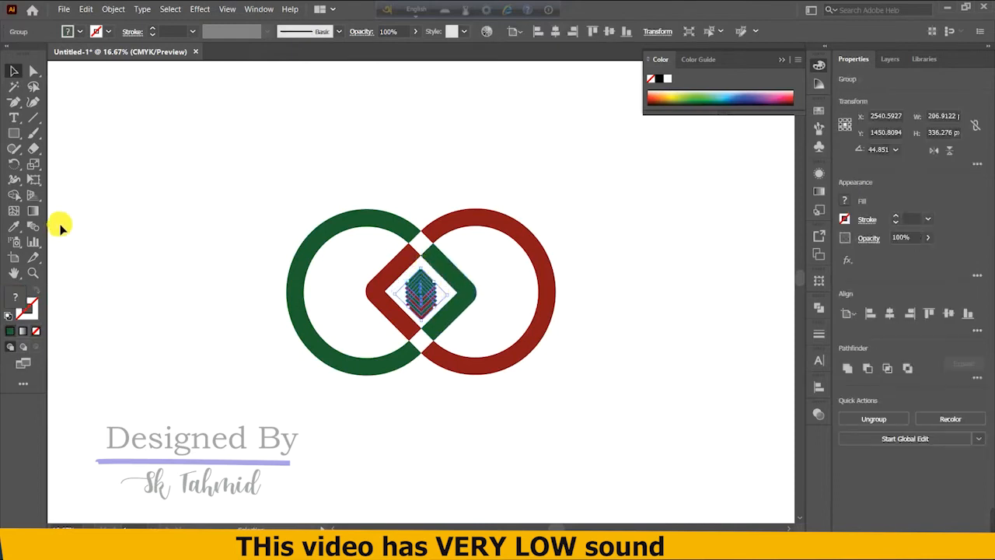
pyautogui.hotkey('ctrl', 'a')
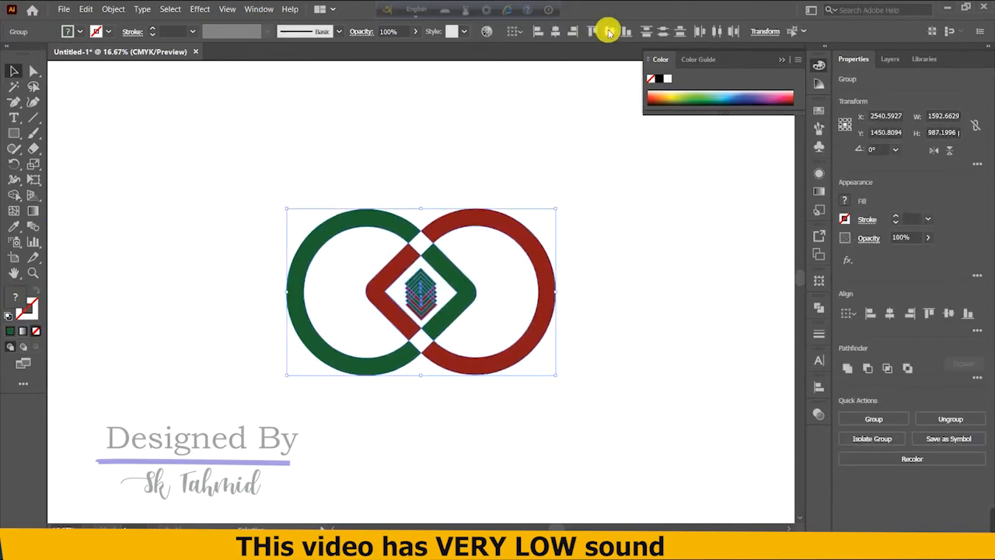
pyautogui.click(609, 31)
pyautogui.click(405, 185)
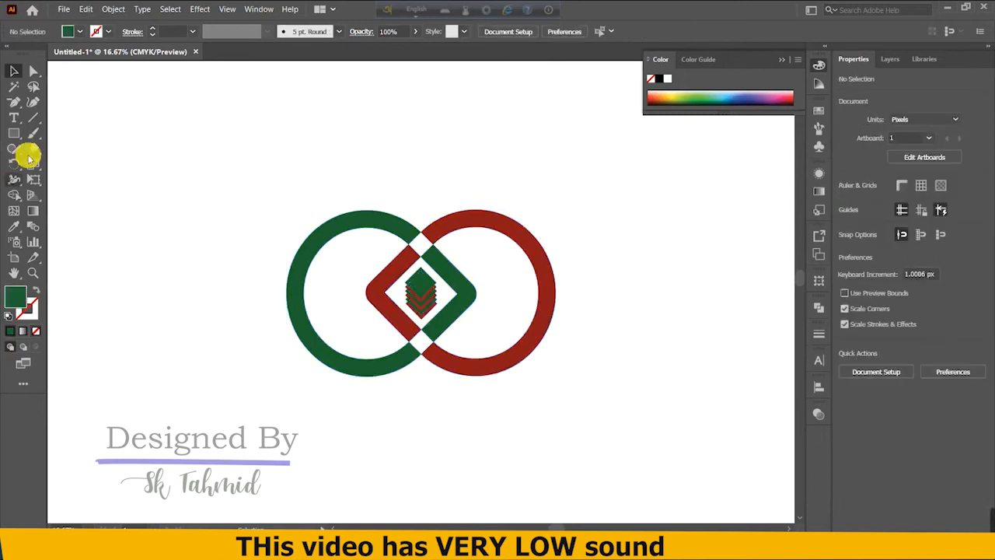
# Step: Add the text "COMPANY NAME" below the logo and enlarge it to nearly the logo's width
pyautogui.moveTo(15, 114); pyautogui.dragTo(69, 129)
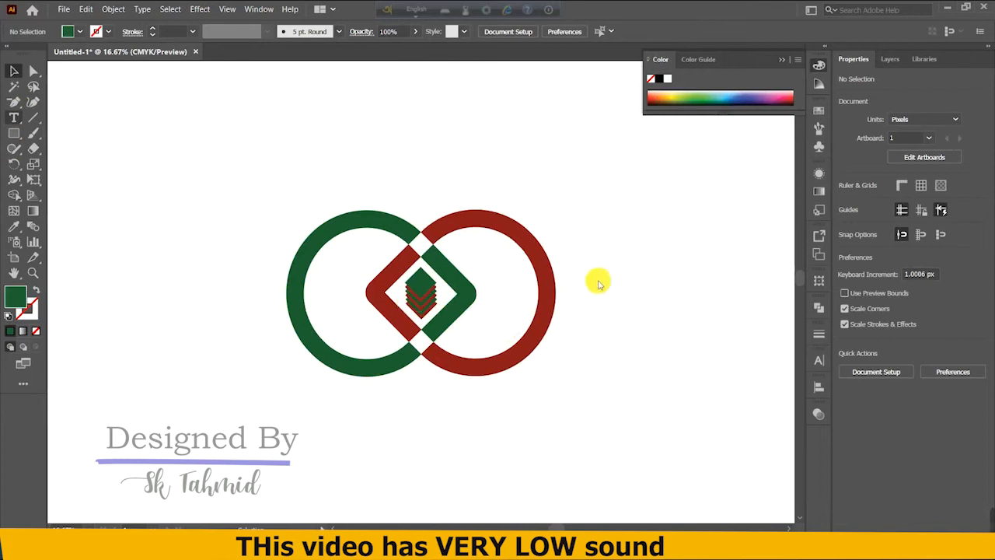
pyautogui.scroll(-3, 564, 282)
pyautogui.hscroll(1, 324, 298)
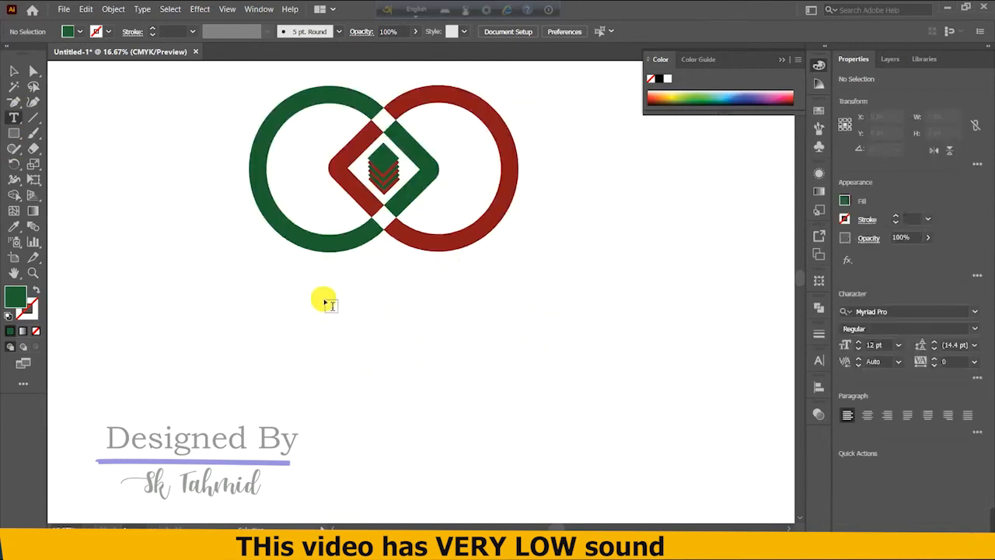
pyautogui.click(326, 307)
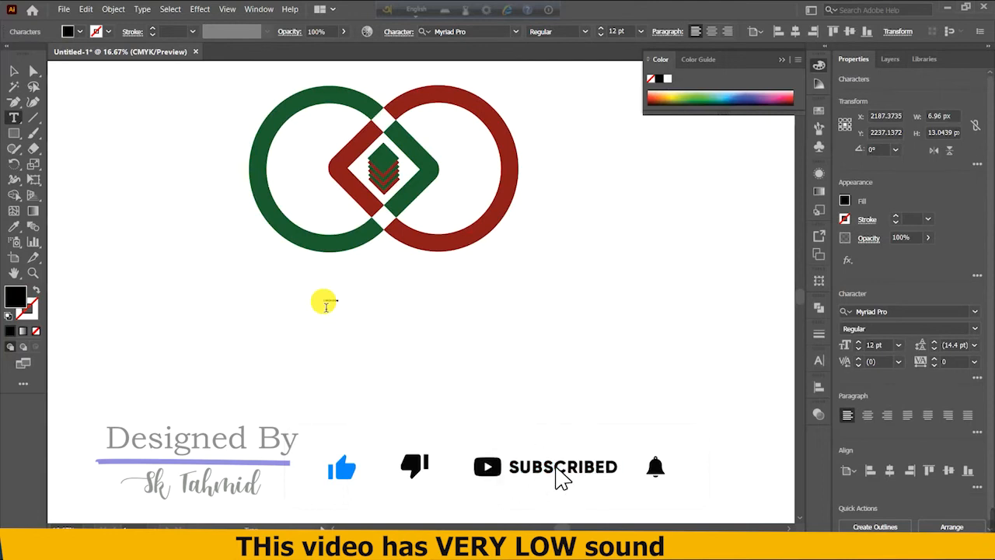
pyautogui.click(14, 71)
pyautogui.moveTo(331, 304); pyautogui.dragTo(325, 378)
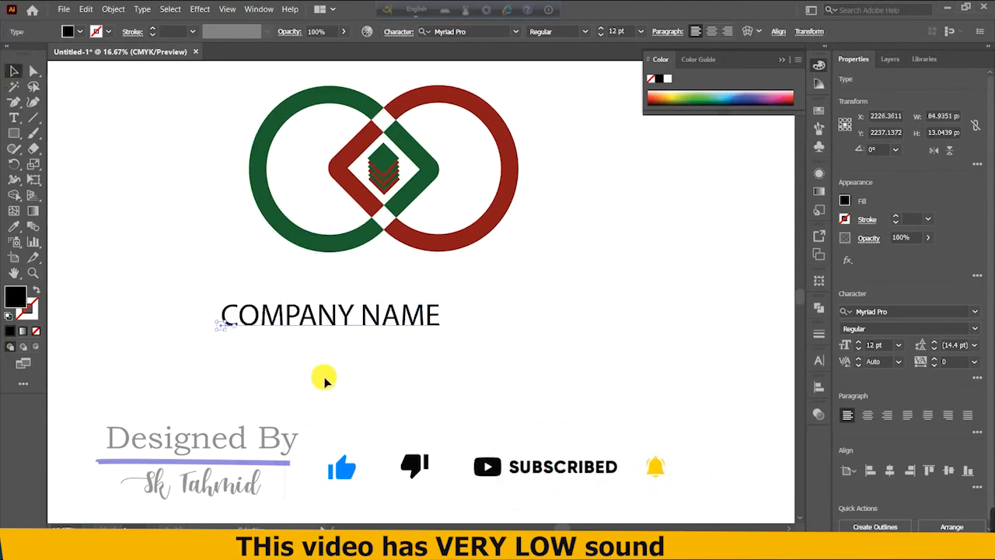
# Step: Add the text "The tag line here" below the company name at about 99 pt and set its font to Myriad Variable Concept Regular
pyautogui.click(15, 119)
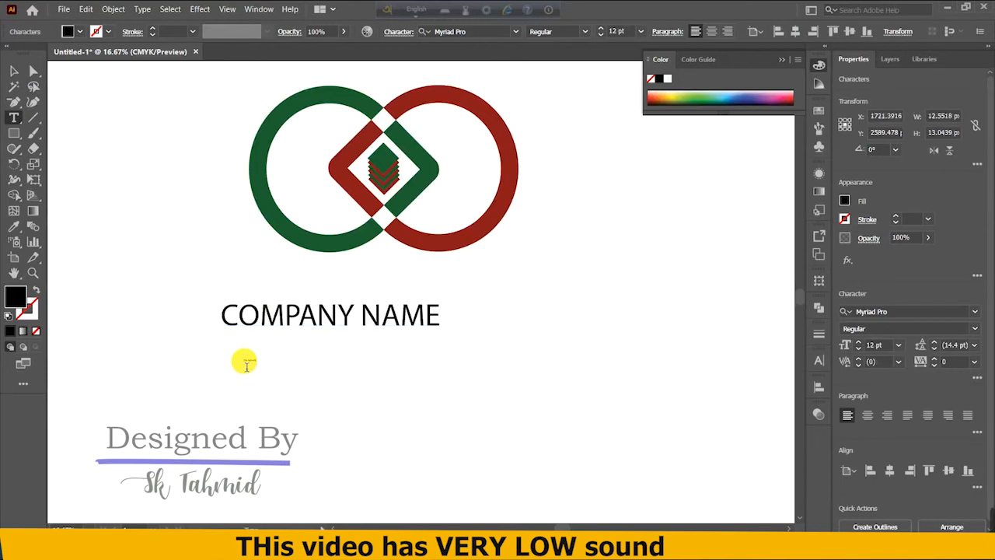
pyautogui.moveTo(251, 363); pyautogui.dragTo(264, 426)
pyautogui.click(451, 34)
pyautogui.write('R')
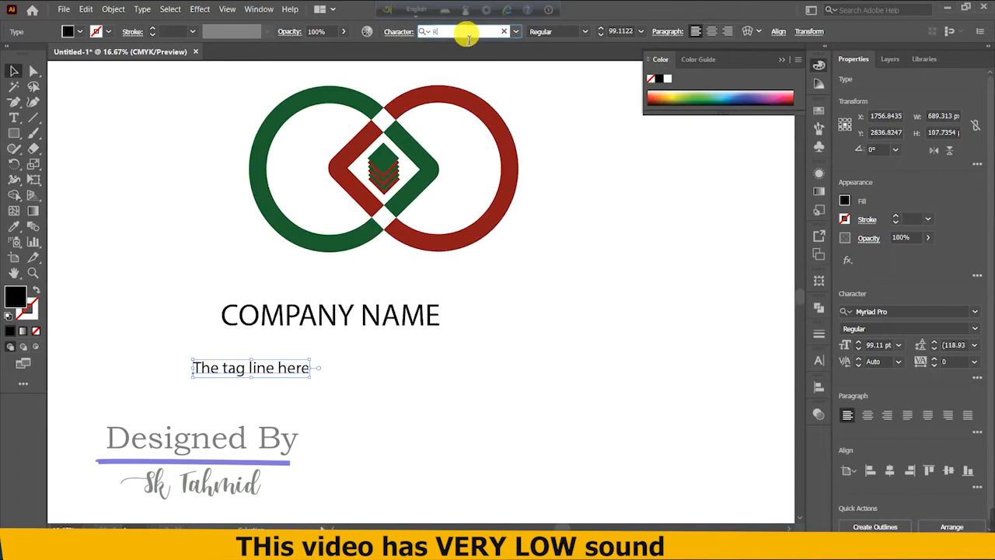
pyautogui.write('egu')
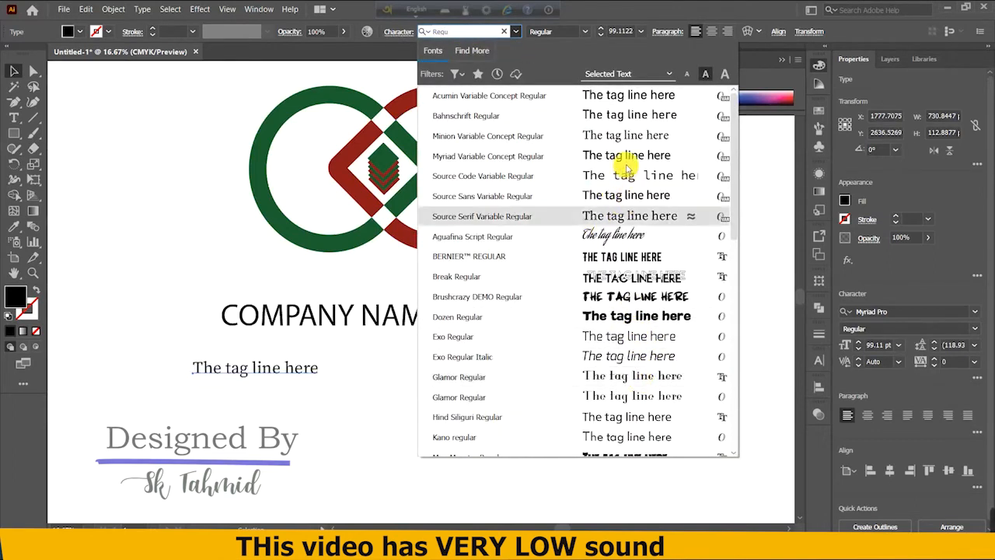
pyautogui.press('Escape')
pyautogui.scroll(-1, 488, 36)
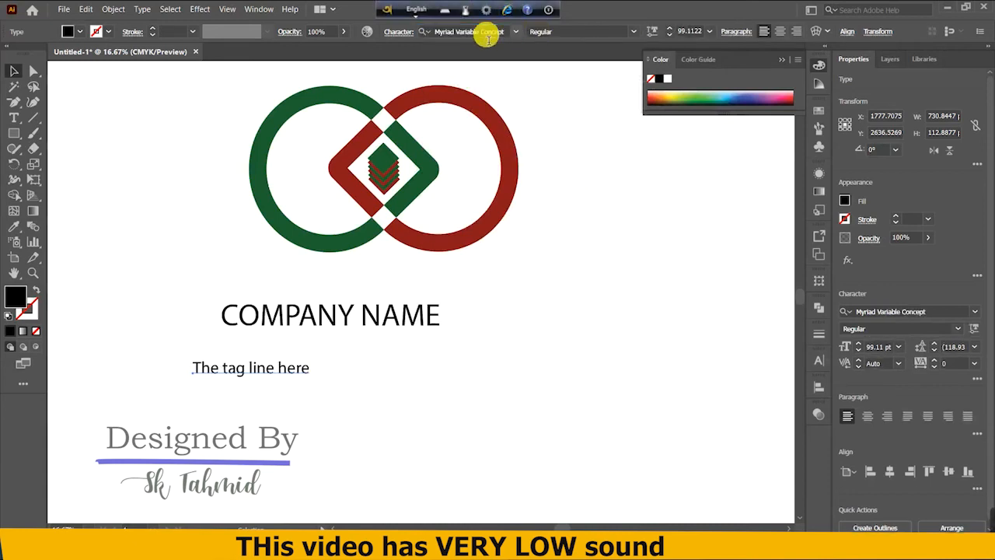
pyautogui.press('Delete')
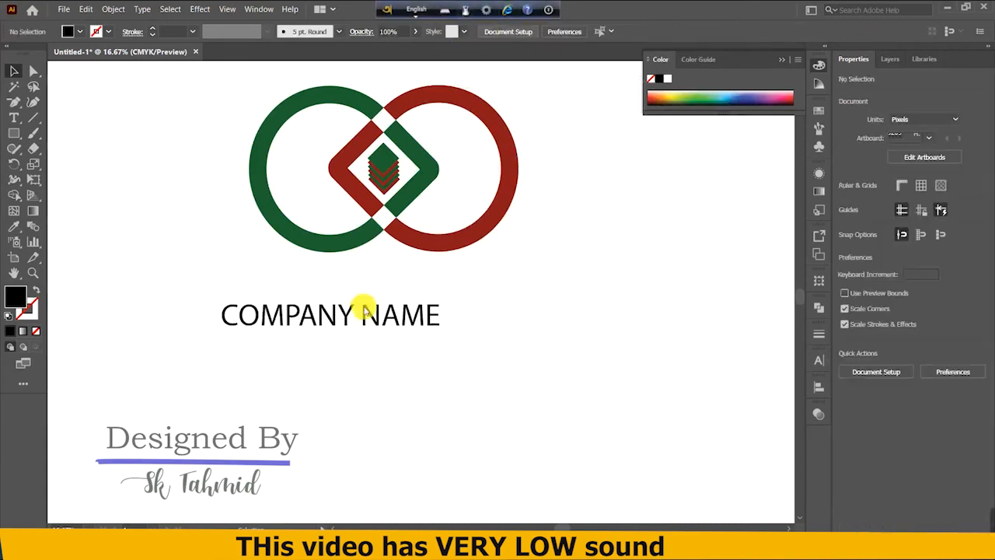
pyautogui.hotkey('ctrl', 'z')
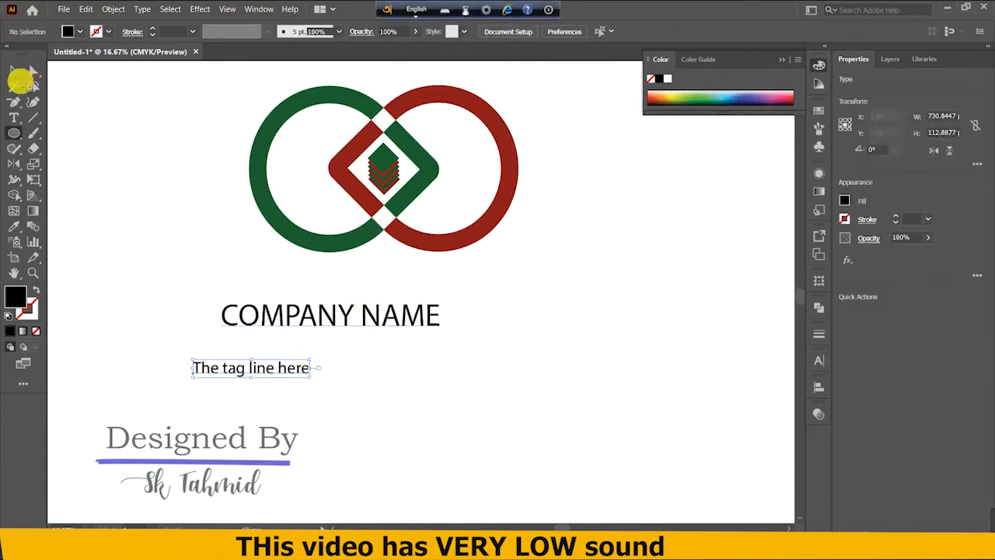
pyautogui.click(13, 73)
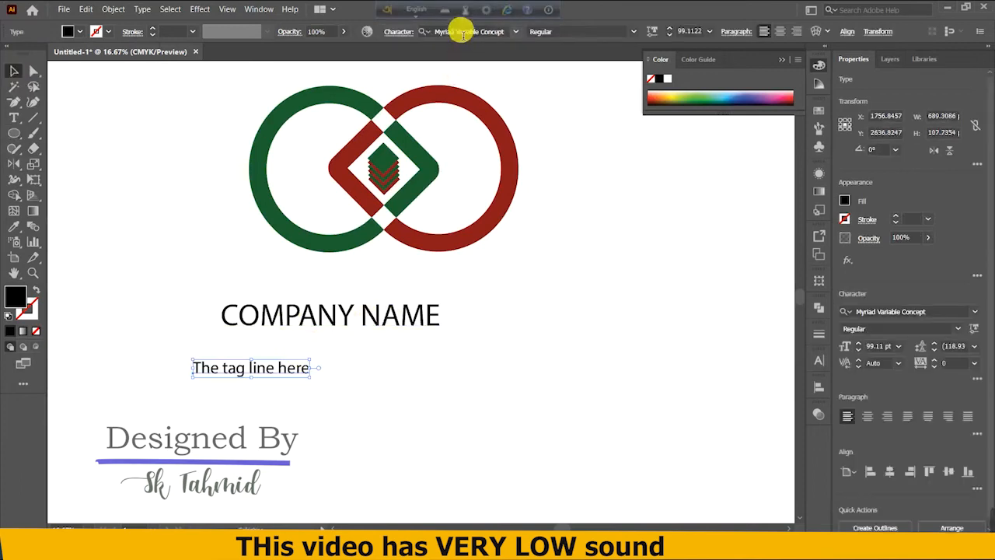
# Step: Search the fonts for "Bold" and set the tagline to Acumin Variable Concept SemiCondensed Semibold
pyautogui.write('Bold')
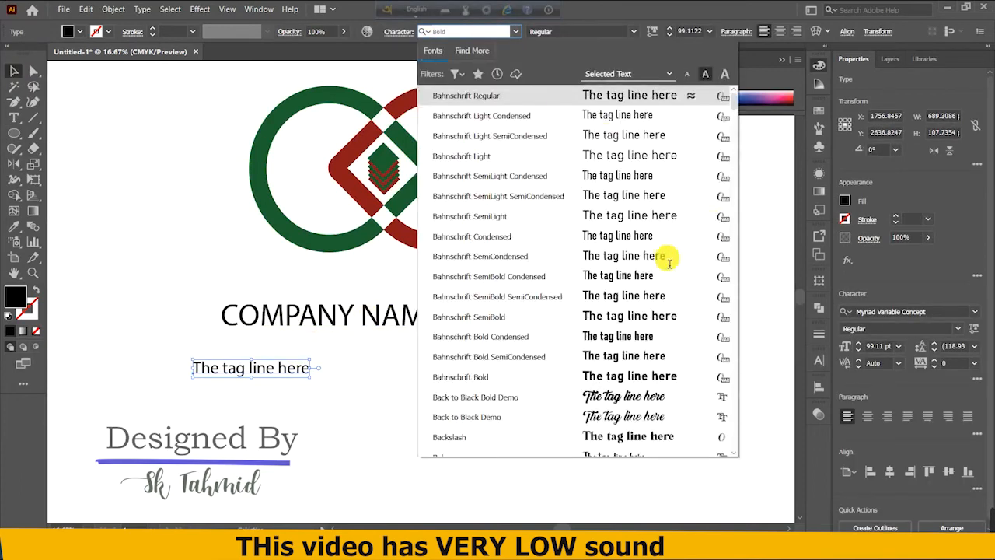
pyautogui.scroll(-6, 647, 233)
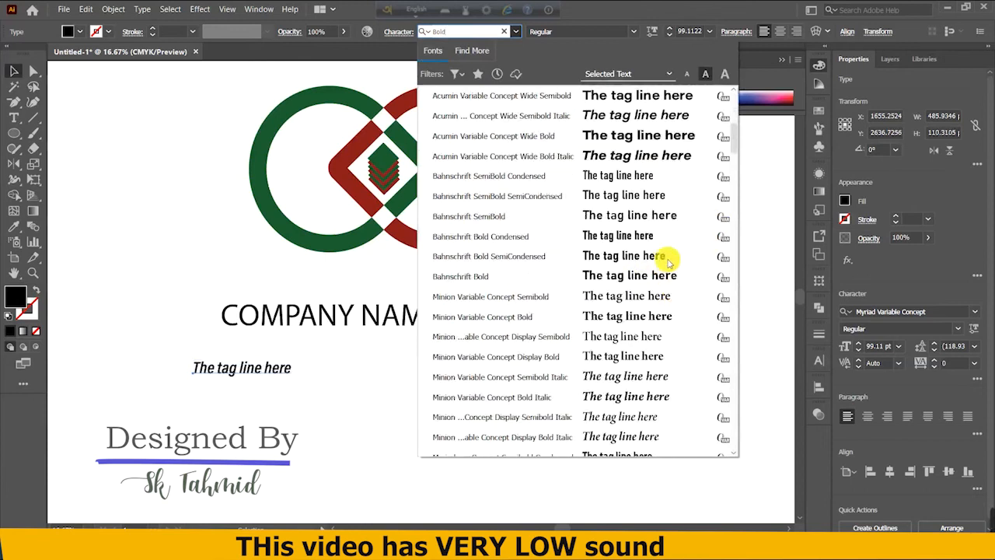
pyautogui.scroll(-10, 649, 226)
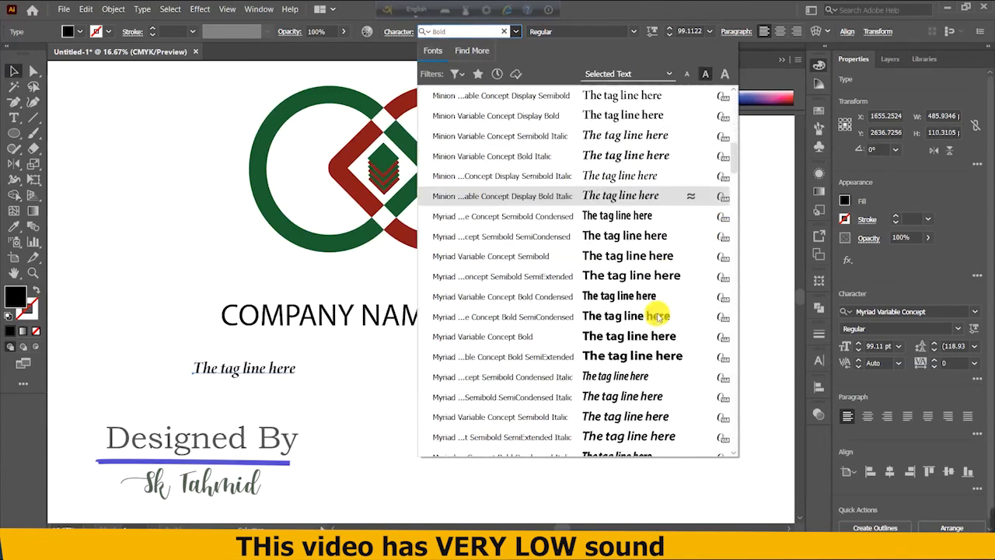
pyautogui.scroll(-10, 648, 303)
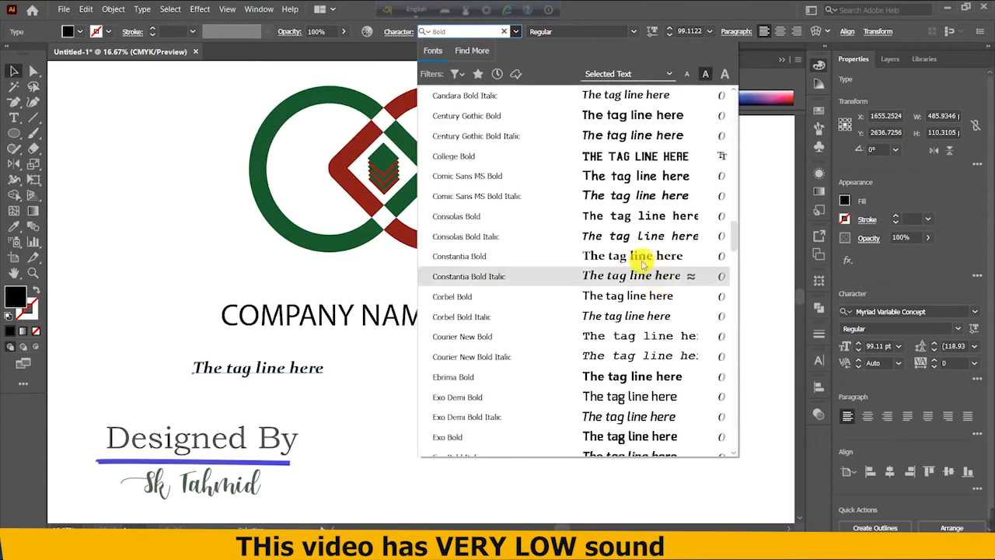
pyautogui.scroll(-12, 636, 263)
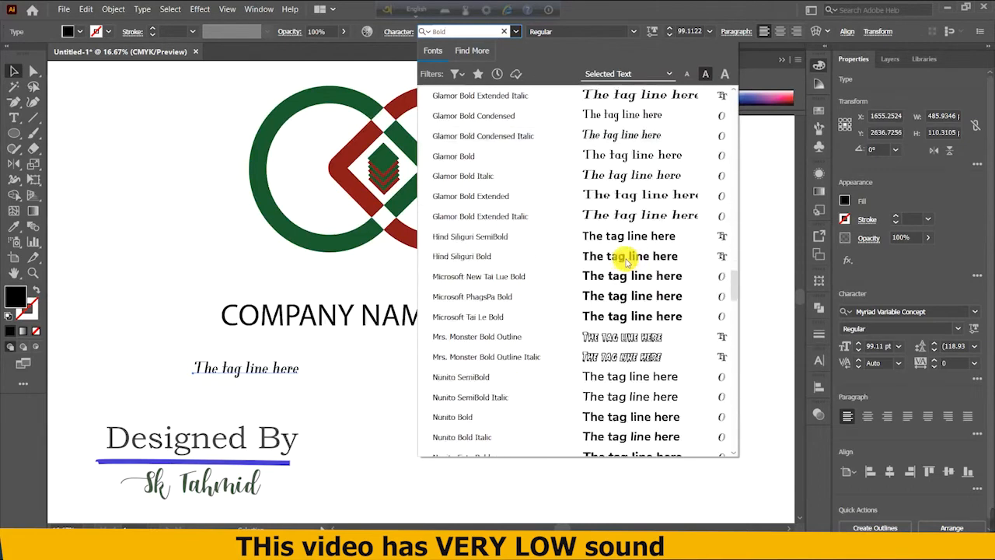
pyautogui.scroll(-4, 627, 262)
pyautogui.scroll(-15, 626, 262)
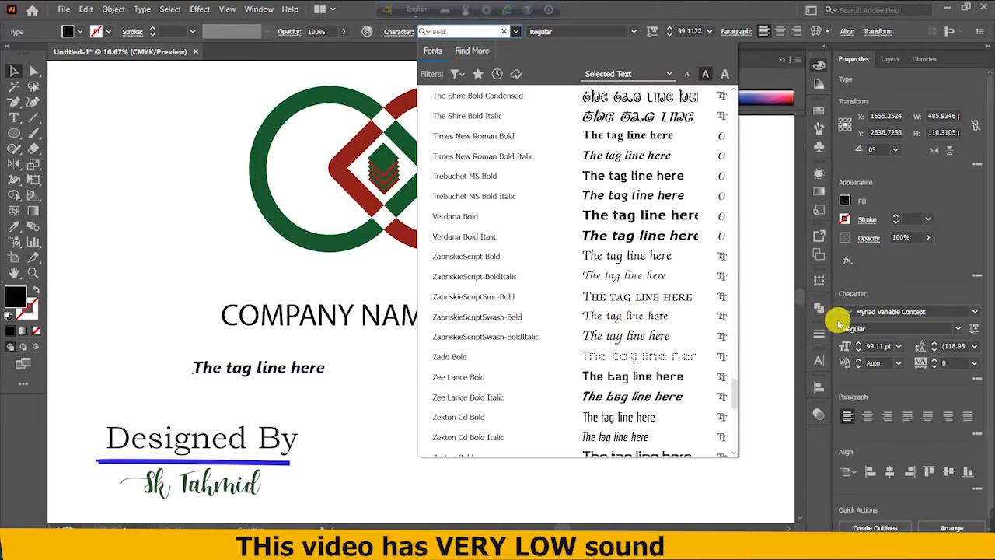
pyautogui.scroll(-7, 627, 262)
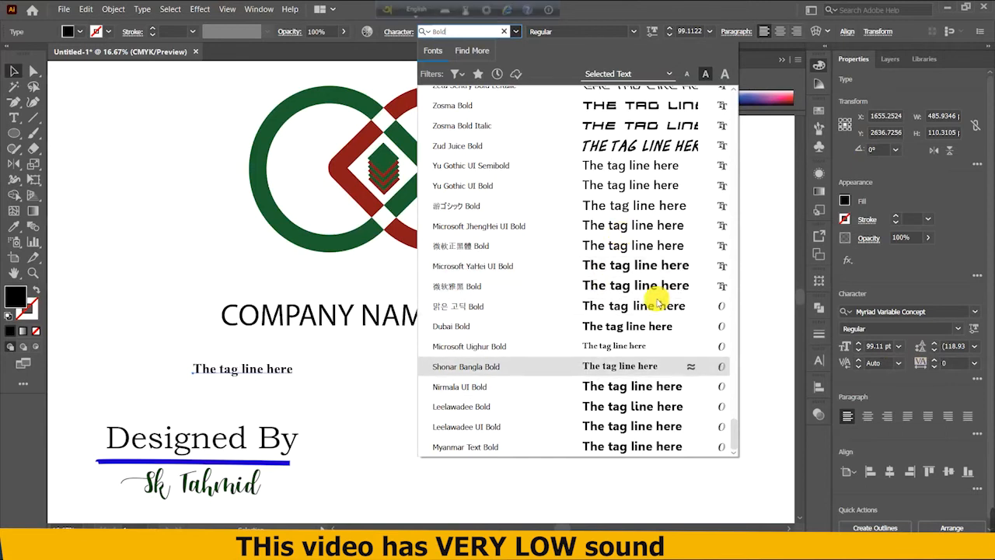
pyautogui.scroll(4, 657, 304)
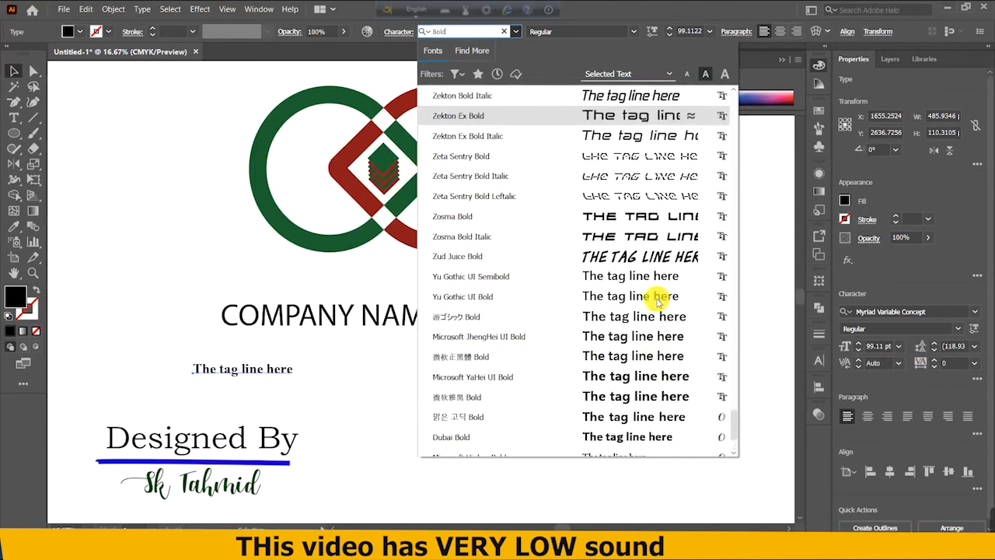
pyautogui.scroll(5, 657, 303)
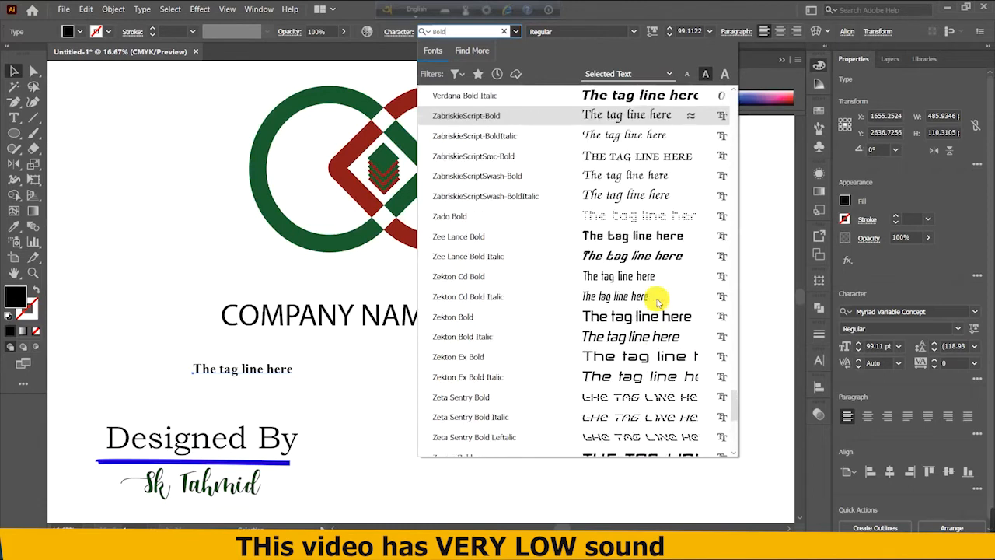
pyautogui.scroll(4, 657, 303)
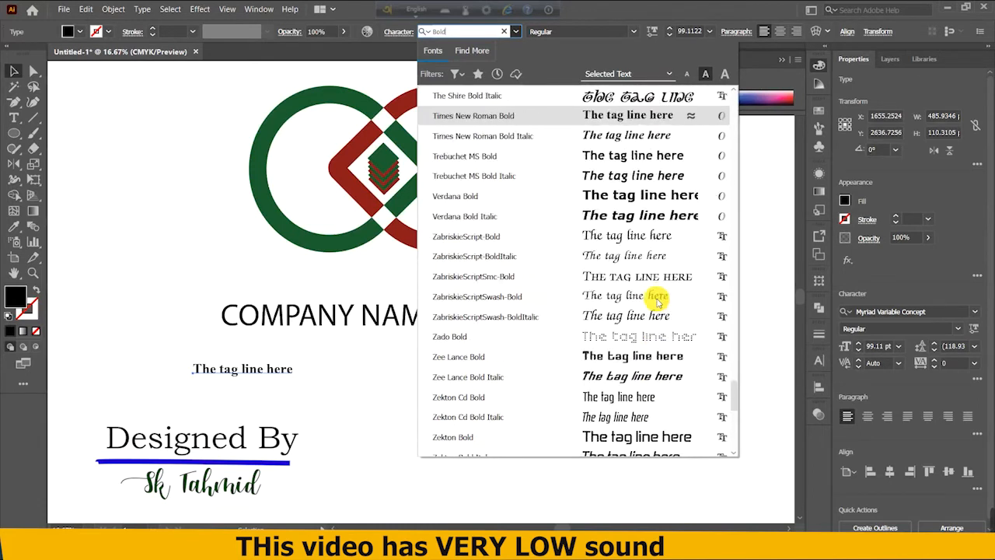
pyautogui.moveTo(735, 385); pyautogui.dragTo(758, 99)
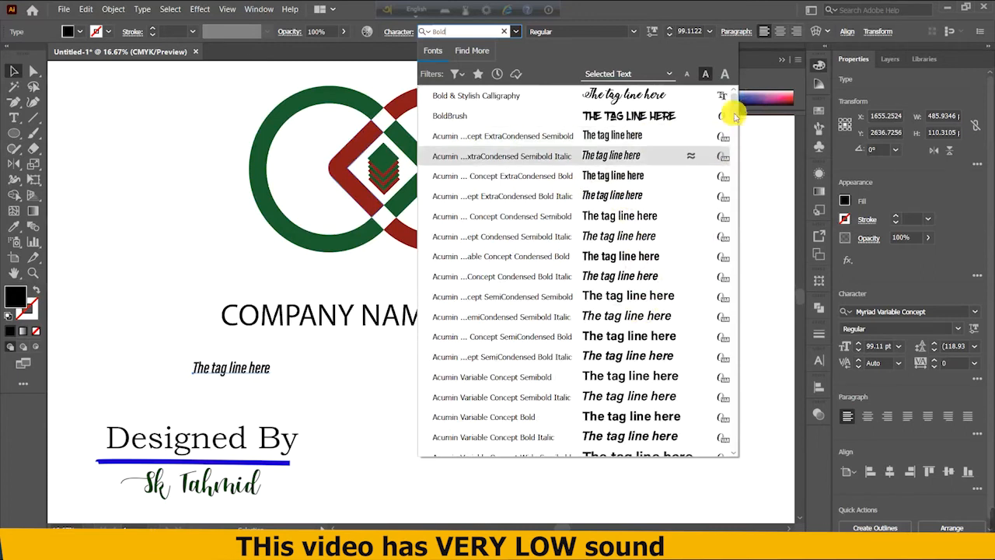
pyautogui.scroll(-10, 573, 222)
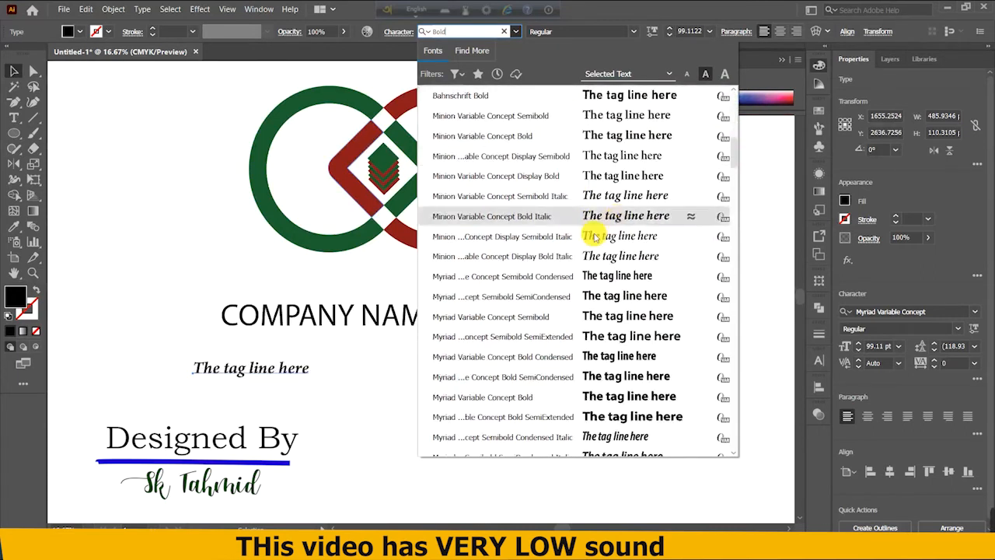
pyautogui.scroll(-5, 573, 241)
pyautogui.scroll(15, 502, 196)
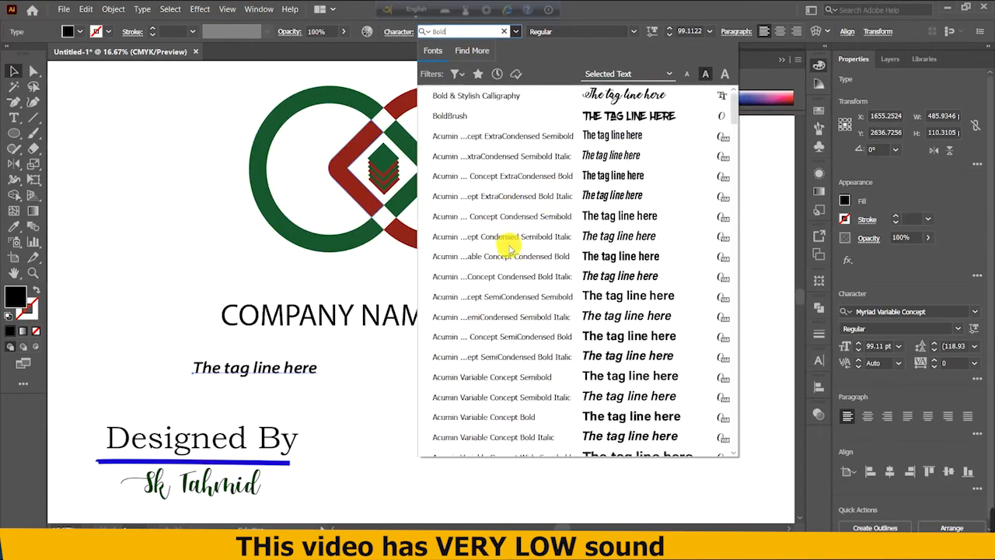
pyautogui.press('Escape')
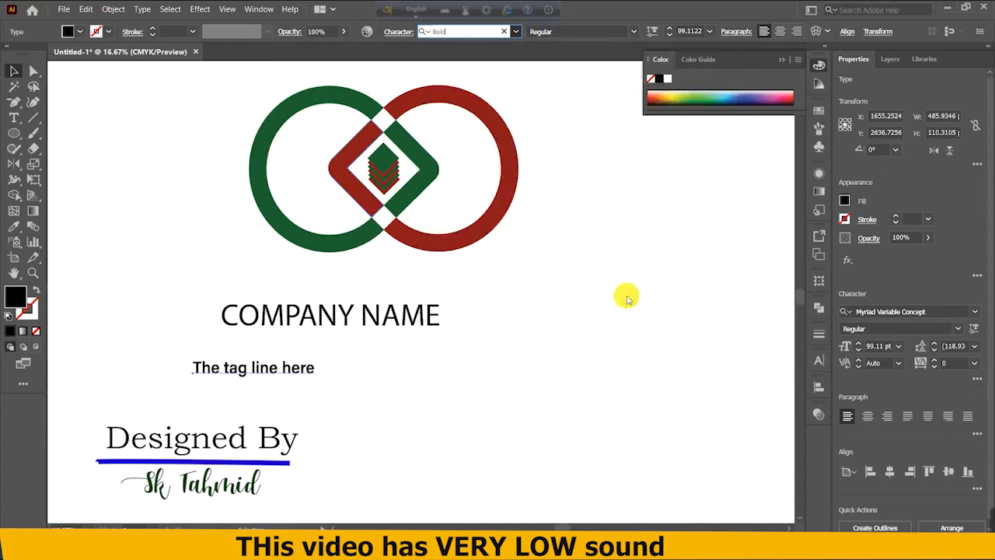
# Step: Set the tagline's tracking to 101 and its font style to Regular
pyautogui.click(962, 372)
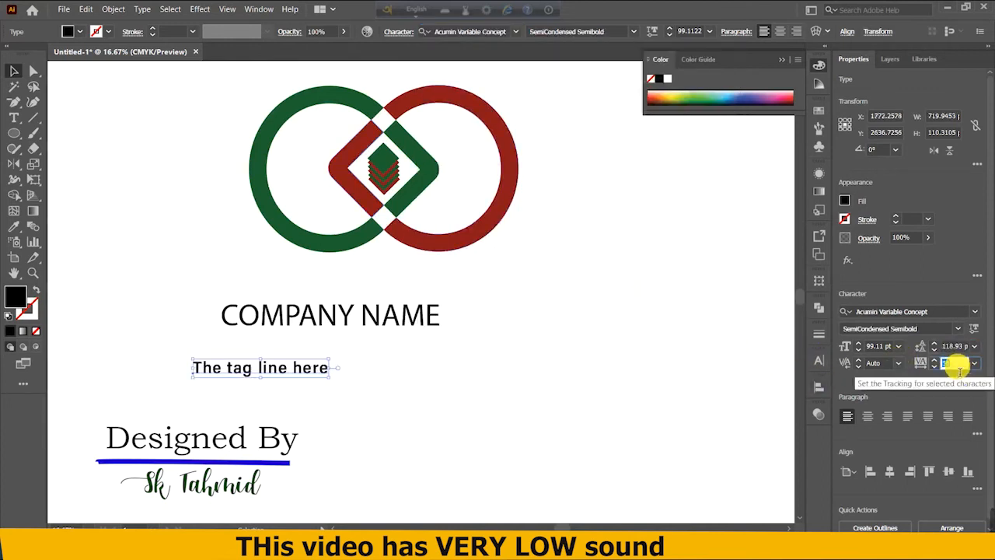
pyautogui.scroll(2, 960, 371)
pyautogui.scroll(2, 960, 371)
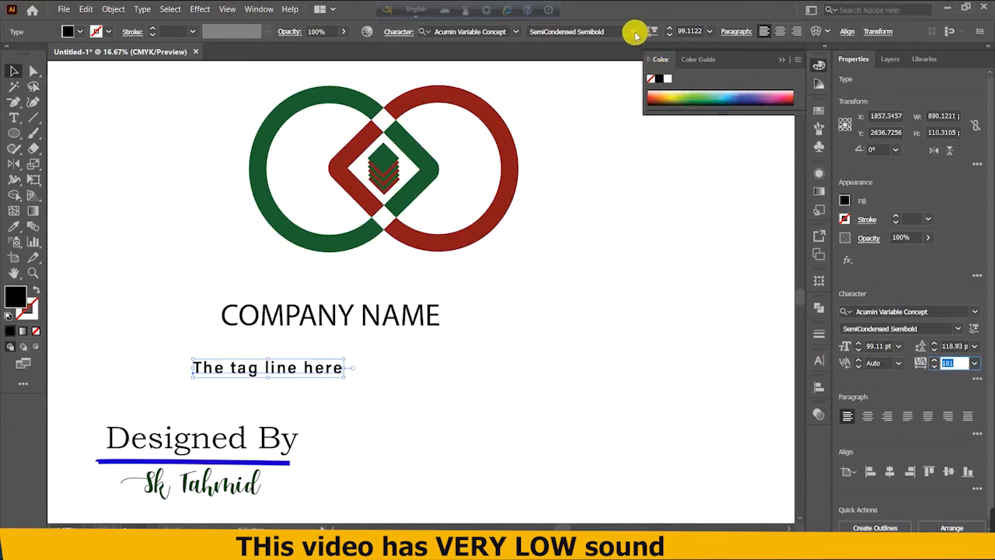
pyautogui.click(634, 31)
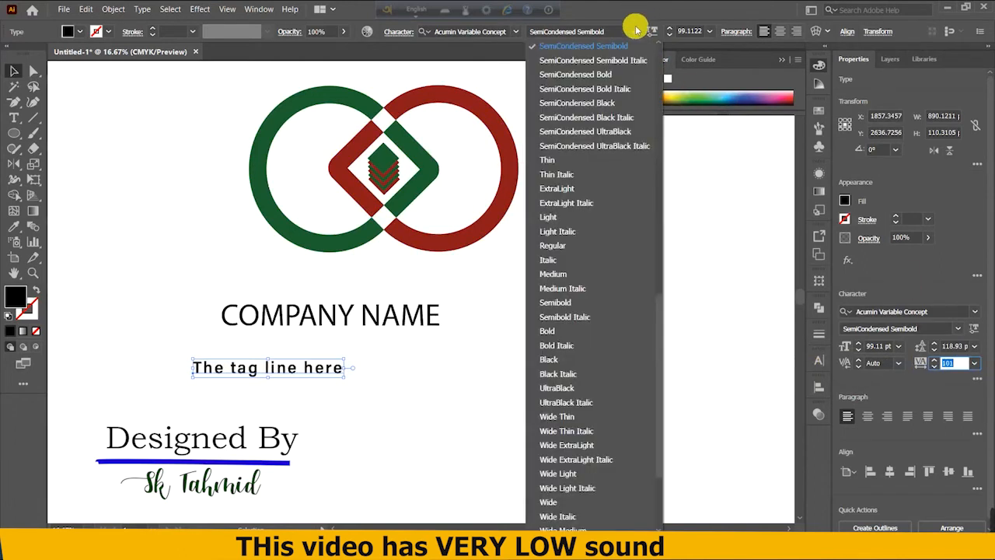
pyautogui.click(559, 247)
pyautogui.click(336, 364)
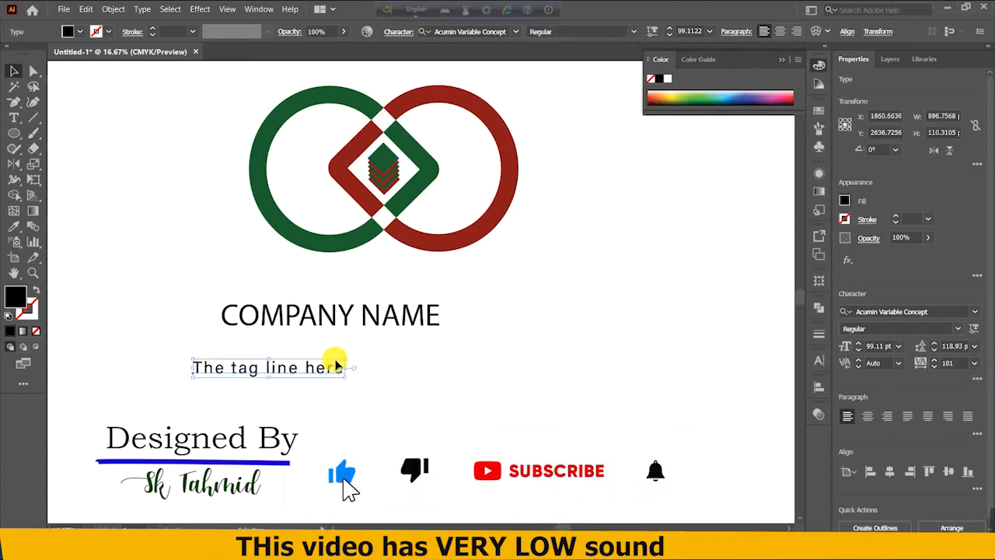
pyautogui.moveTo(193, 367); pyautogui.dragTo(113, 360)
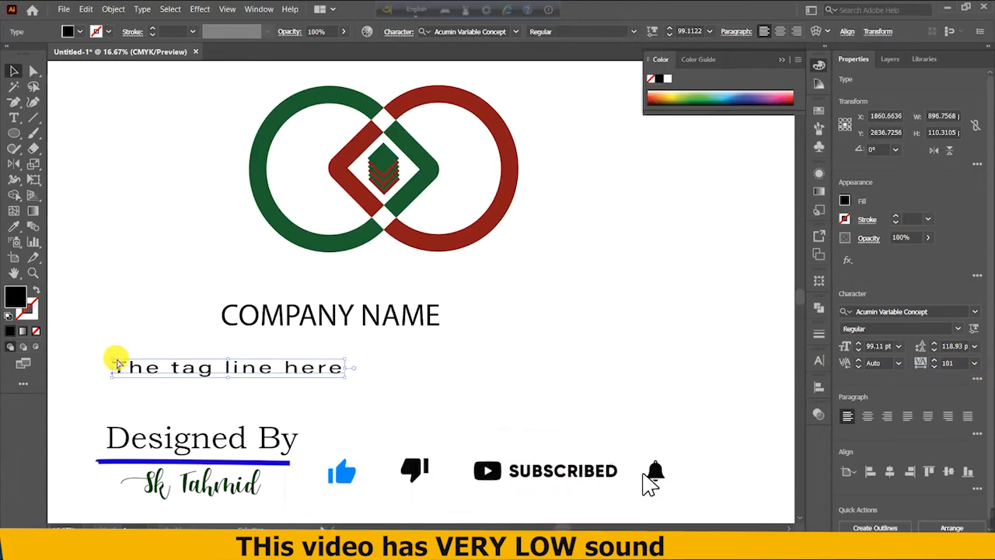
pyautogui.hotkey('ctrl', 'z')
# Step: Increase the tagline's tracking to 276
pyautogui.click(962, 365)
pyautogui.press('Up')
pyautogui.press('Up')
pyautogui.press('Up')
pyautogui.press('Up')
pyautogui.press('Up')
pyautogui.press('Up')
pyautogui.press('Up')
pyautogui.press('Up')
pyautogui.press('Up')
pyautogui.press('Up')
pyautogui.press('Up')
pyautogui.press('Up')
pyautogui.press('Up')
pyautogui.press('Up')
pyautogui.press('Up')
pyautogui.press('Up')
pyautogui.press('Up')
pyautogui.press('Up')
pyautogui.press('Up')
pyautogui.press('Up')
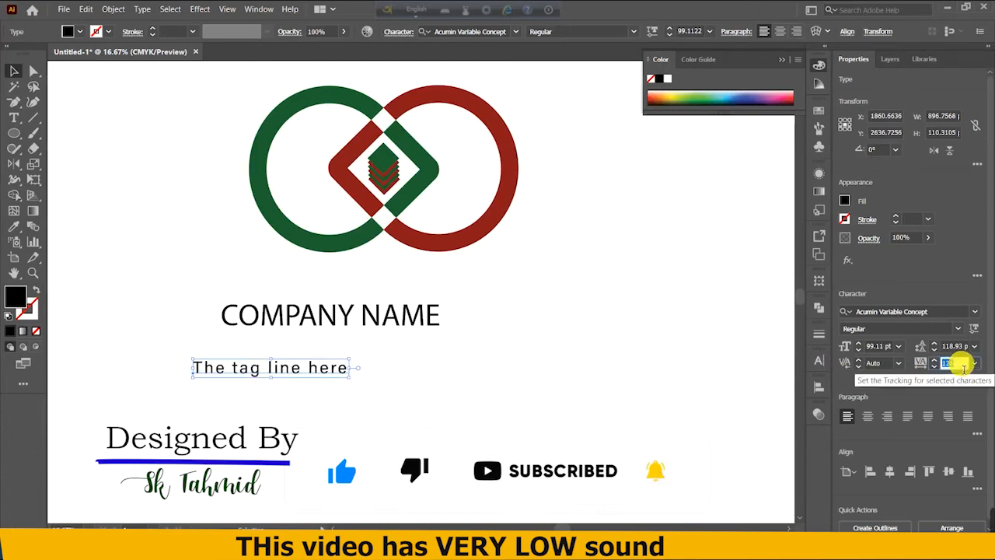
pyautogui.press('Up')
pyautogui.press('Up')
pyautogui.press('Up')
pyautogui.press('Up')
pyautogui.press('Up')
pyautogui.press('Up')
pyautogui.press('Up')
pyautogui.press('Up')
pyautogui.press('Up')
pyautogui.press('Up')
pyautogui.press('Up')
pyautogui.press('Up')
pyautogui.press('Up')
pyautogui.press('Up')
pyautogui.press('Up')
pyautogui.press('Up')
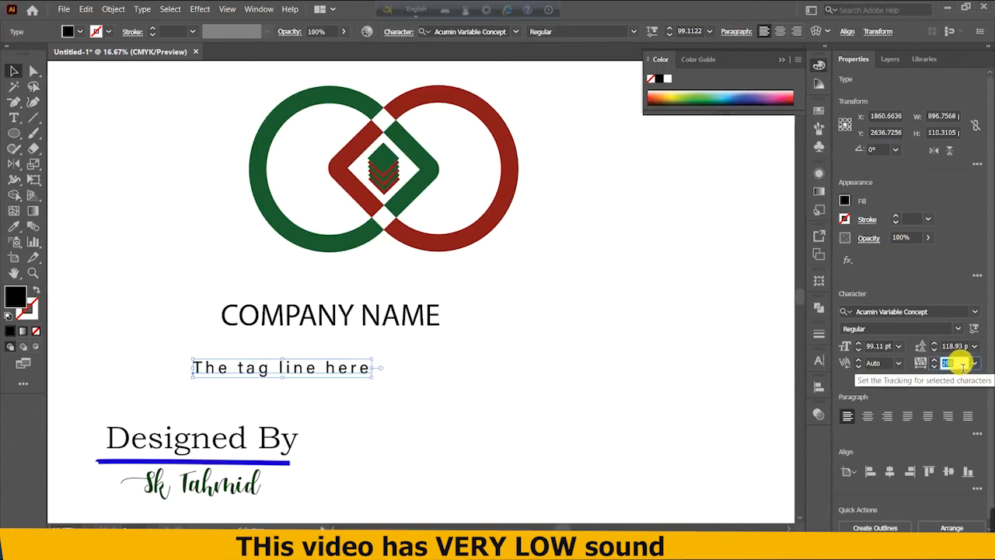
pyautogui.press('Up')
pyautogui.press('Up')
pyautogui.press('Up')
pyautogui.press('Up')
pyautogui.press('Up')
pyautogui.press('Up')
pyautogui.press('Up')
pyautogui.press('Up')
pyautogui.press('Up')
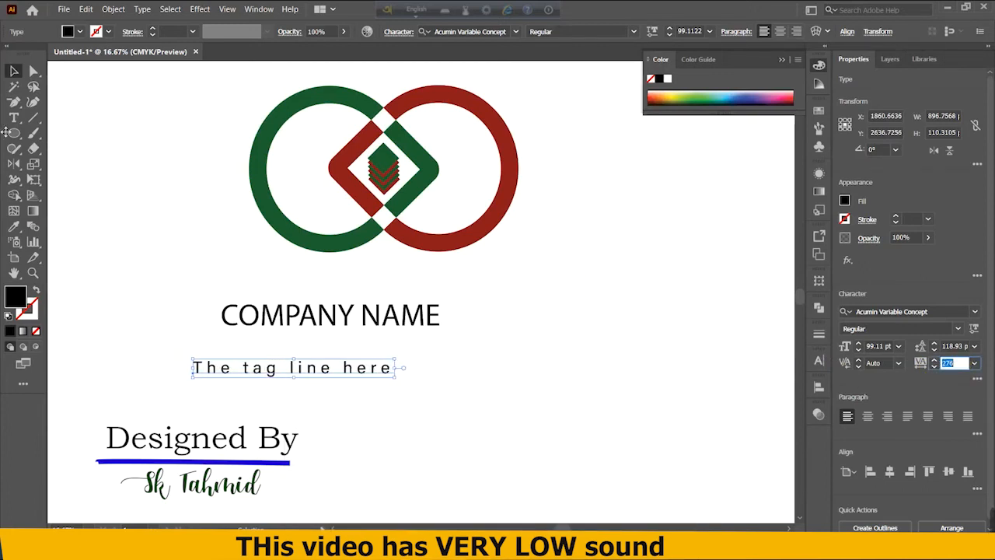
# Step: Set the font of "COMPANY NAME" to Acumin Variable Concept SemiCondensed Bold
pyautogui.click(11, 72)
pyautogui.click(333, 321)
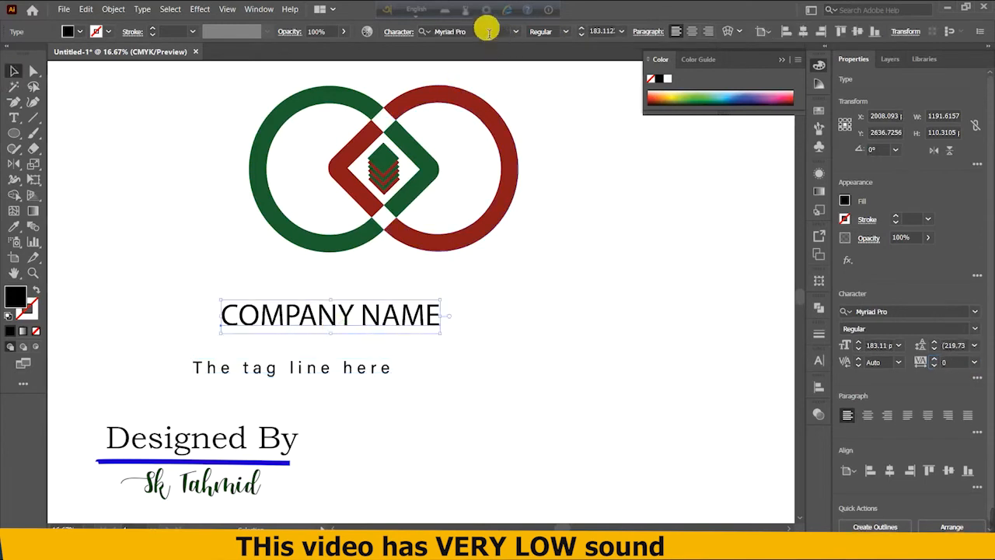
pyautogui.click(489, 32)
pyautogui.write('Bold')
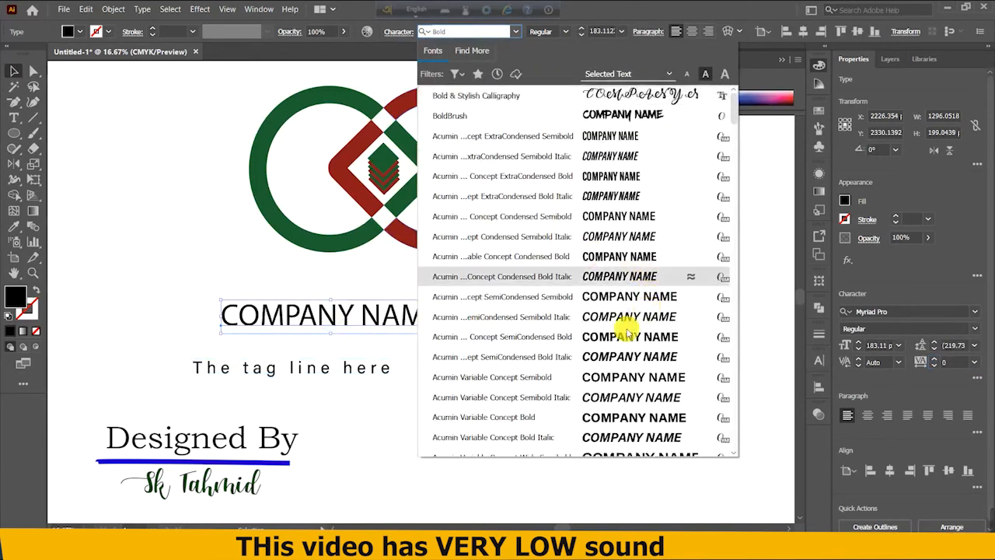
pyautogui.click(620, 338)
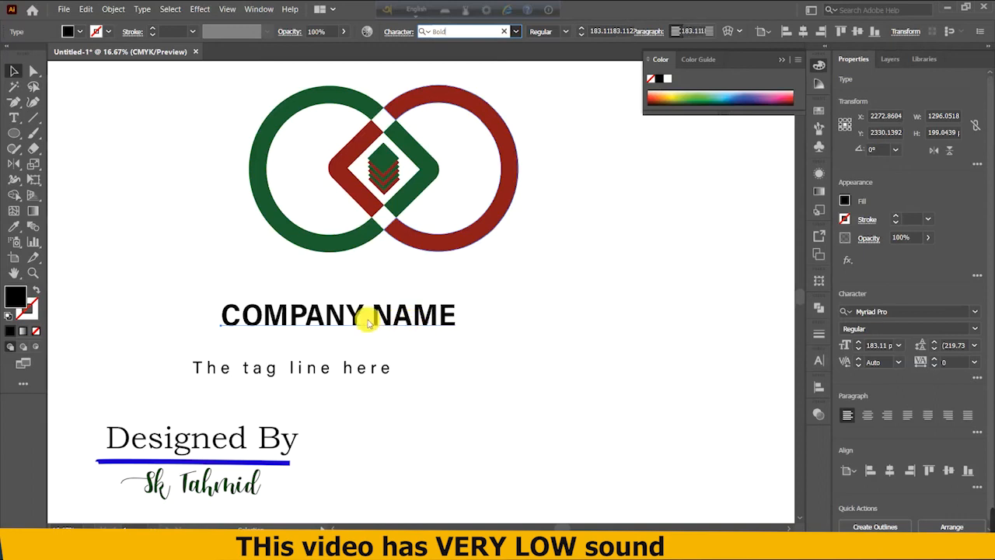
pyautogui.click(488, 279)
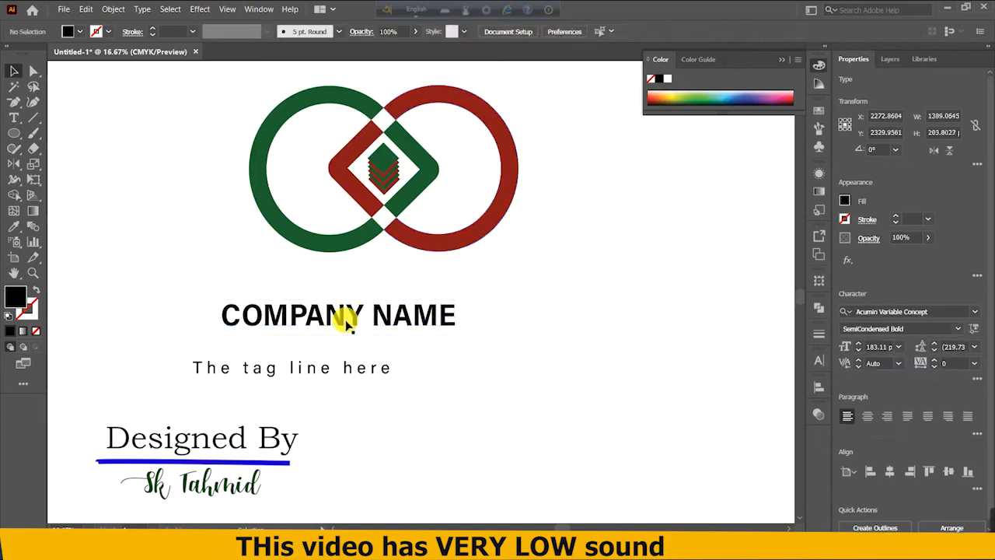
# Step: Enlarge the company name to about 216 pt, place it directly below the logo, and move the tagline beneath it, left-aligned
pyautogui.click(333, 310)
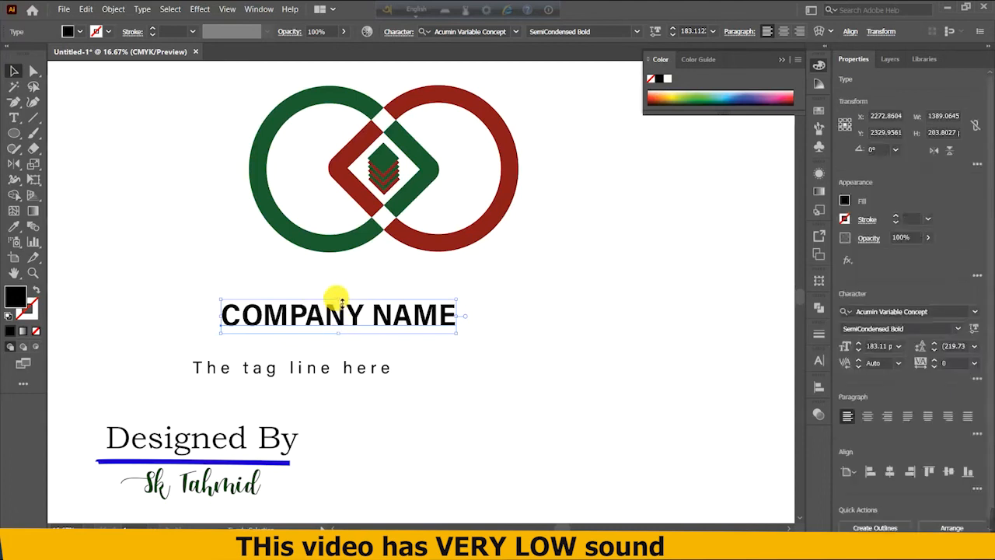
pyautogui.moveTo(333, 295); pyautogui.dragTo(405, 288)
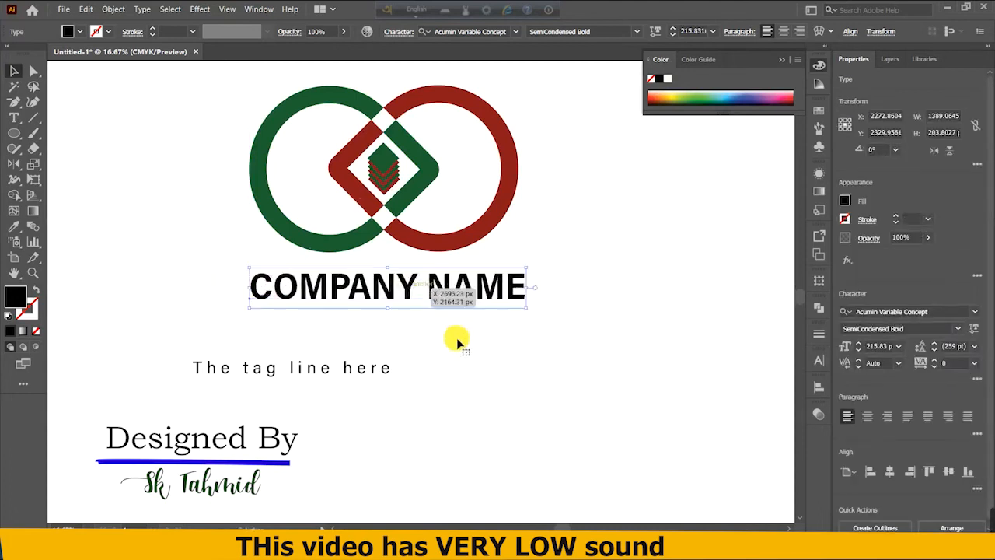
pyautogui.moveTo(315, 379); pyautogui.dragTo(372, 327)
# Step: Increase the tagline's tracking to 574 so it spans about the width of the company name
pyautogui.click(961, 364)
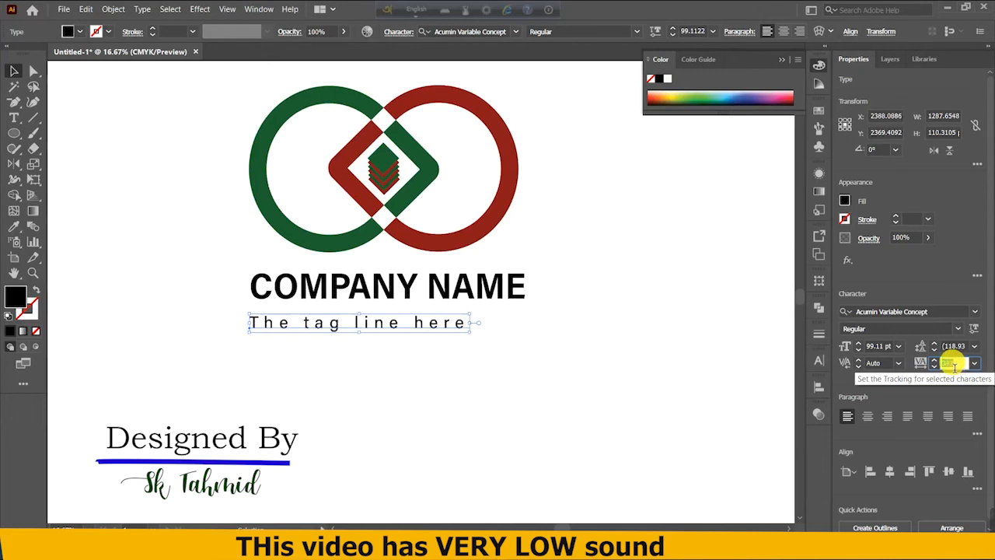
pyautogui.scroll(5, 955, 367)
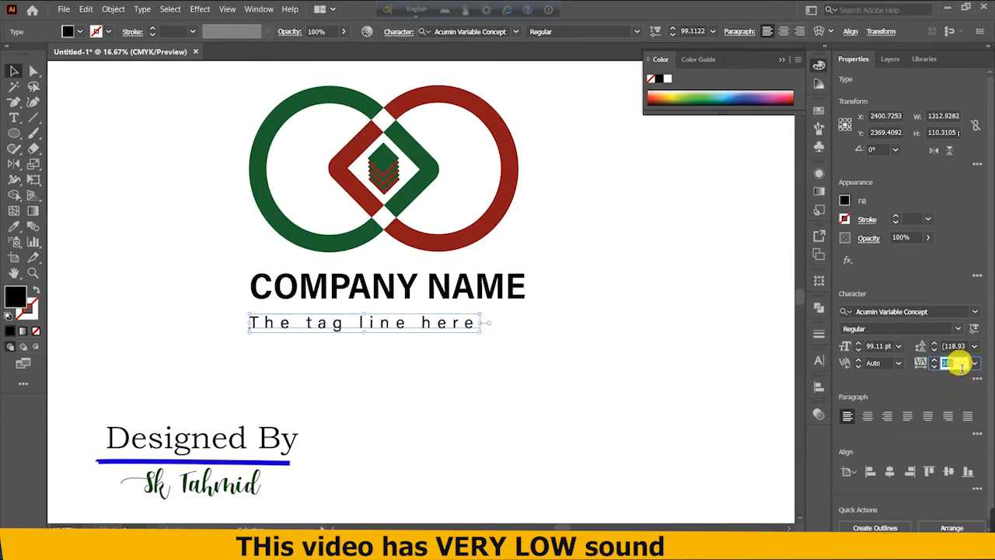
pyautogui.scroll(3, 962, 367)
pyautogui.scroll(3, 962, 367)
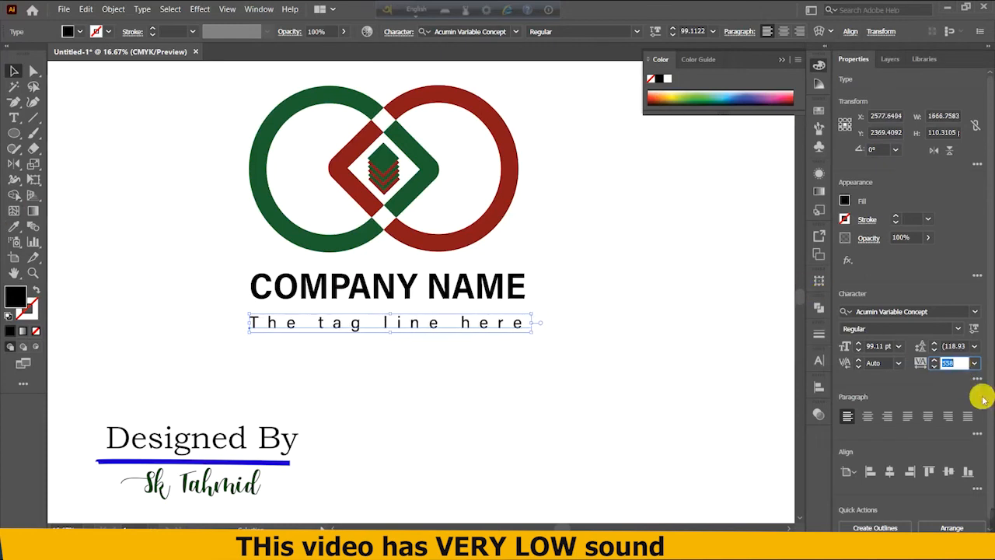
pyautogui.scroll(2, 960, 371)
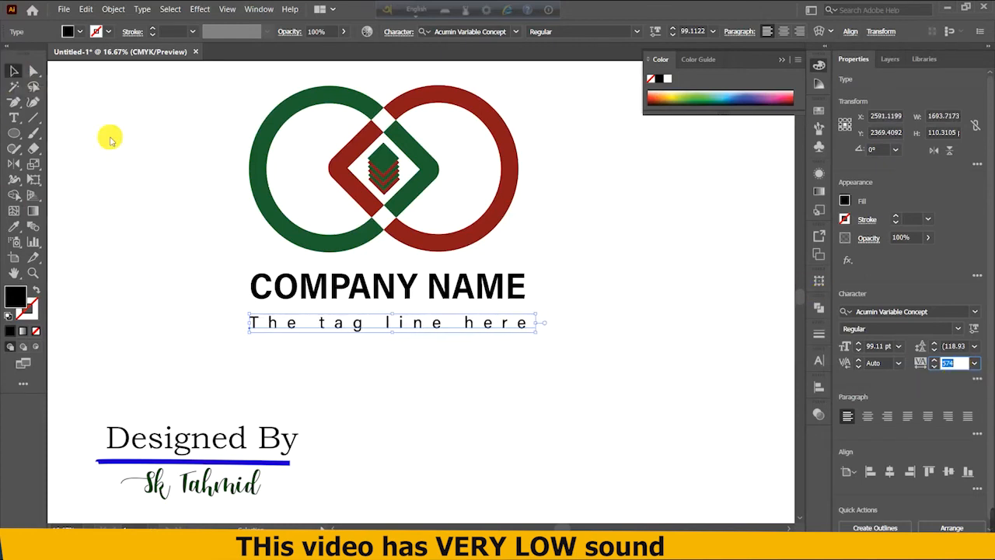
# Step: Move the tagline slightly up, closer to the company name
pyautogui.click(350, 364)
pyautogui.click(369, 330)
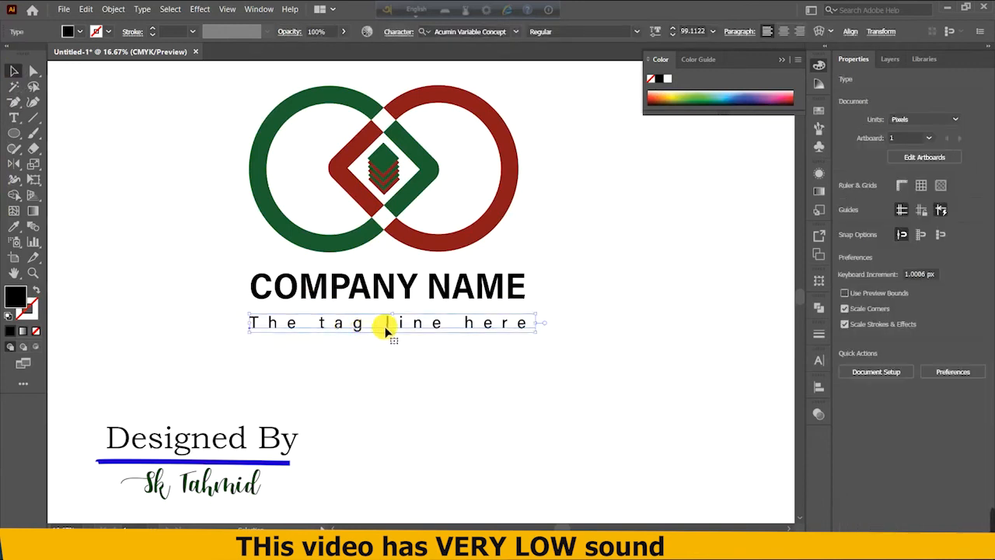
pyautogui.doubleClick(394, 330)
pyautogui.click(14, 71)
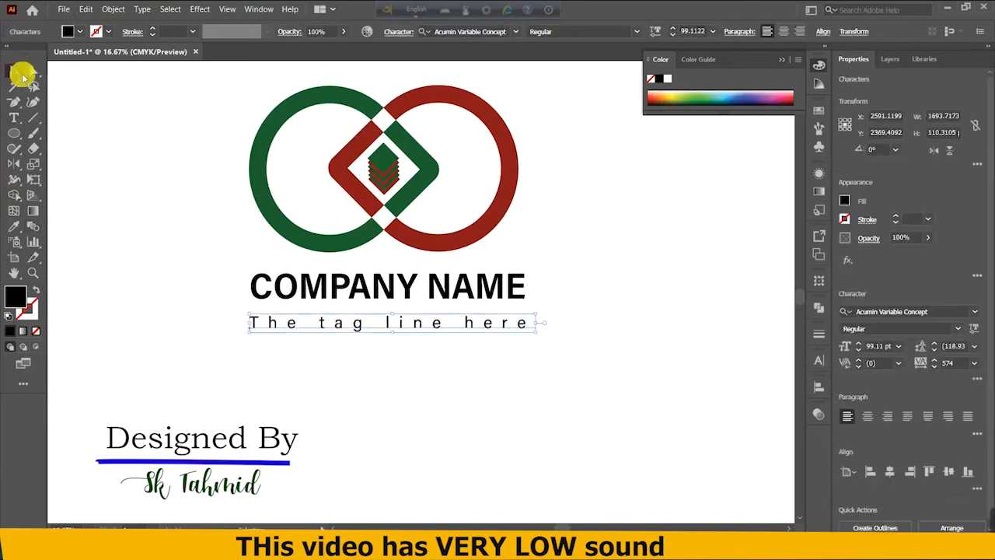
pyautogui.moveTo(433, 329); pyautogui.dragTo(434, 328)
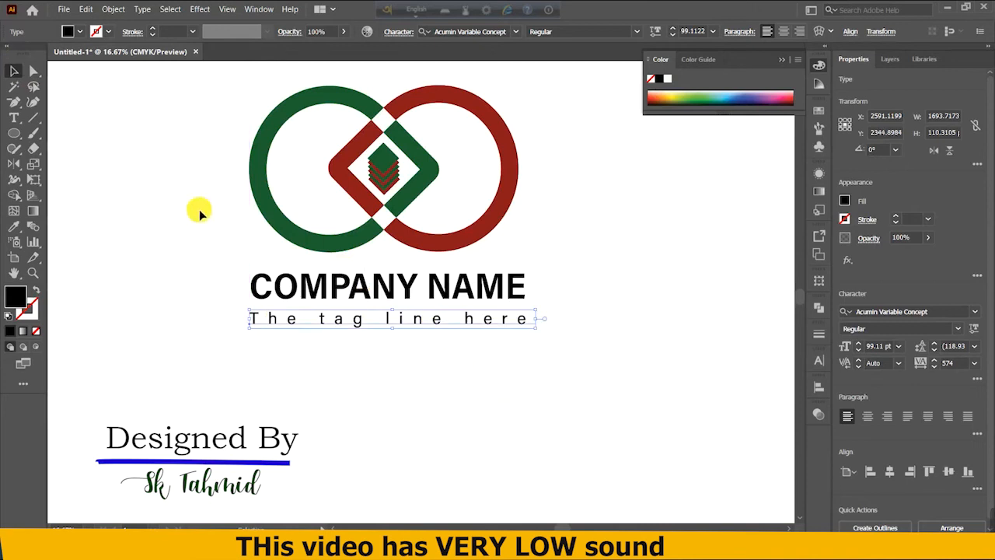
# Step: Draw a slightly slanted line about 1810 px wide across the company name with the Line Segment tool
pyautogui.click(151, 206)
pyautogui.hotkey('ctrl', '-')
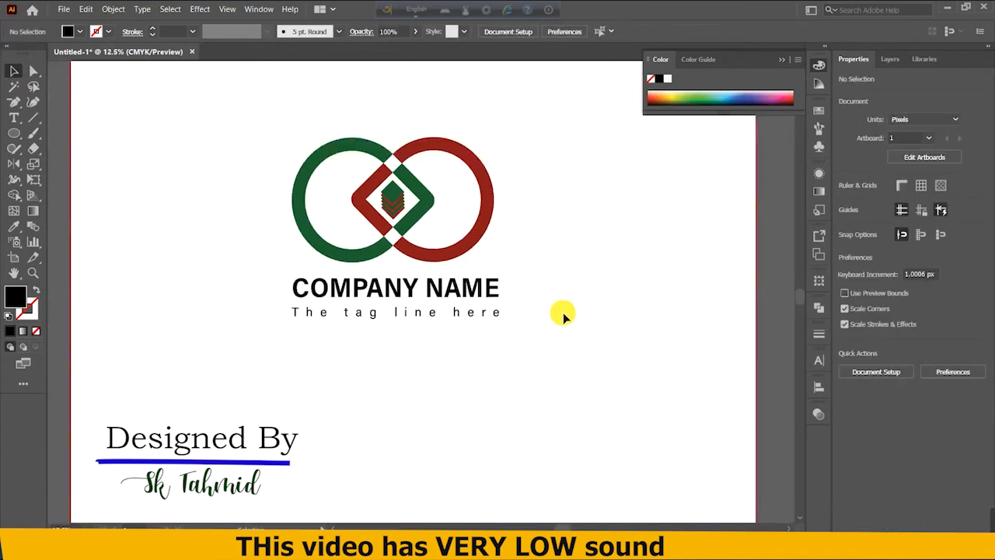
pyautogui.click(342, 292)
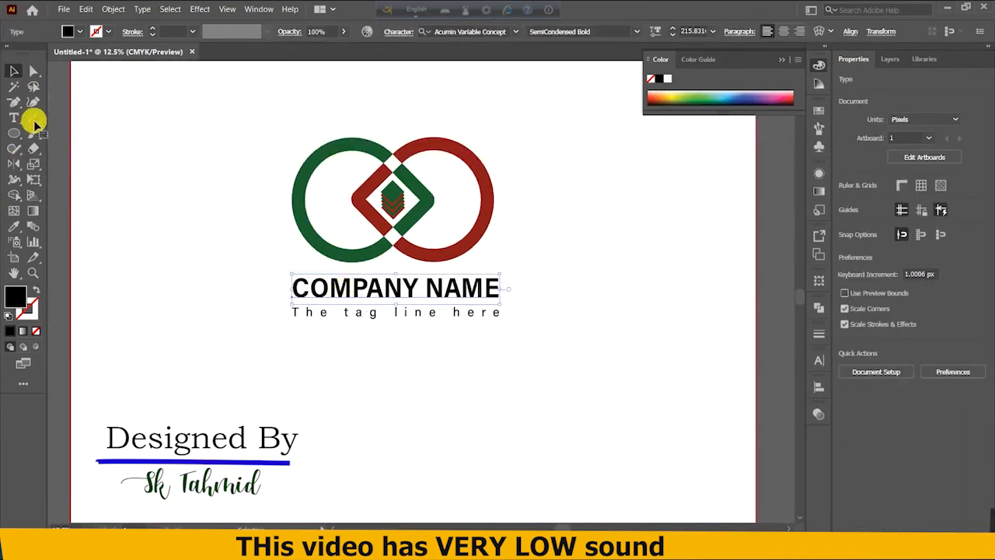
pyautogui.click(33, 118)
pyautogui.moveTo(286, 289); pyautogui.dragTo(506, 293)
pyautogui.click(13, 71)
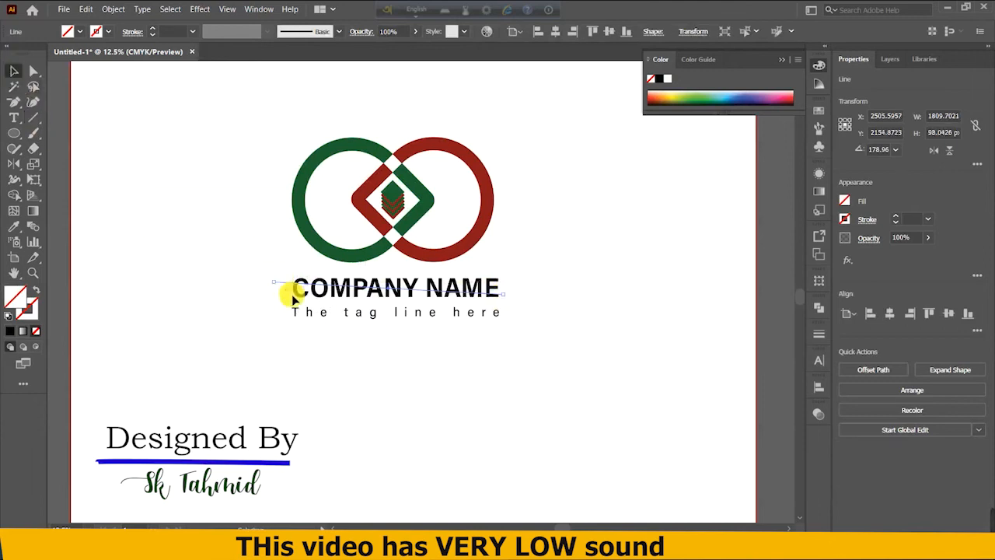
# Step: Draw a slightly slanted line about 1712 px wide across the tagline, extending past both ends
pyautogui.hotkey('ctrl', '=')
pyautogui.hotkey('ctrl', '=')
pyautogui.hotkey('ctrl', '=')
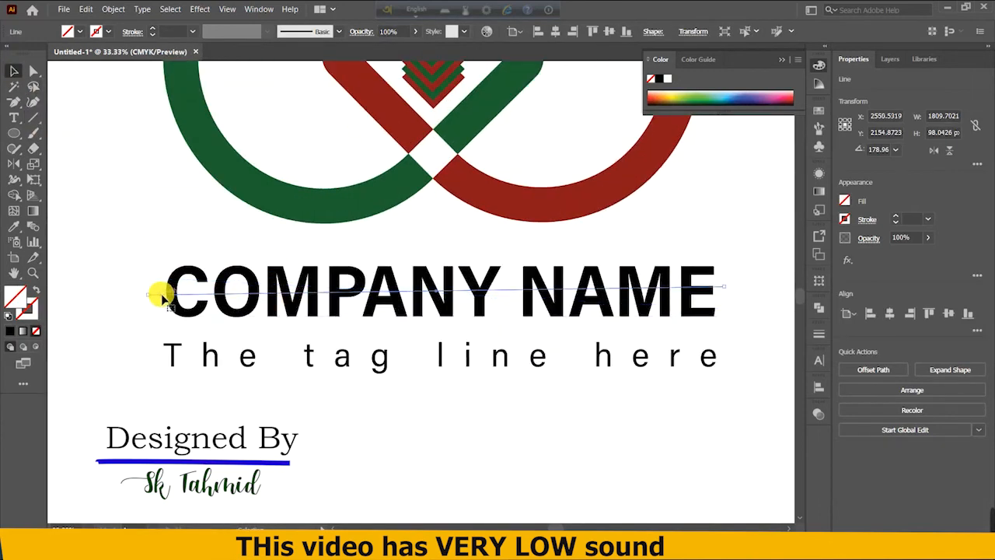
pyautogui.click(156, 268)
pyautogui.click(173, 353)
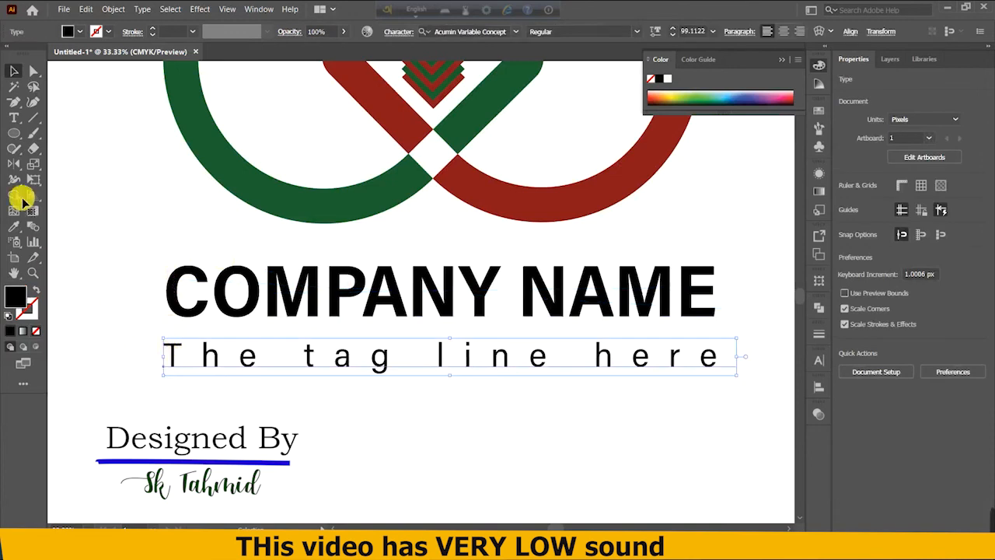
pyautogui.click(32, 119)
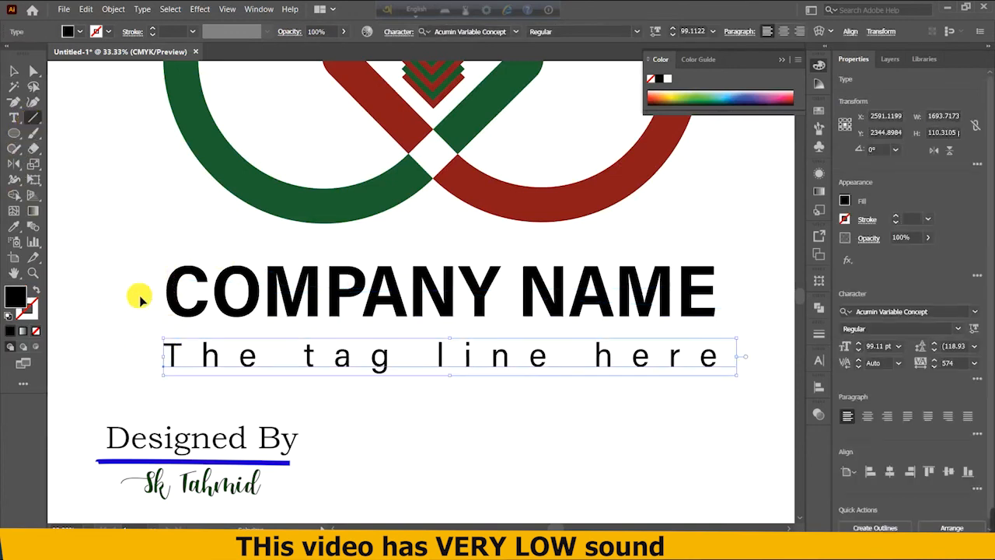
pyautogui.hotkey('ctrl', '-')
pyautogui.moveTo(199, 288); pyautogui.dragTo(628, 299)
pyautogui.click(14, 71)
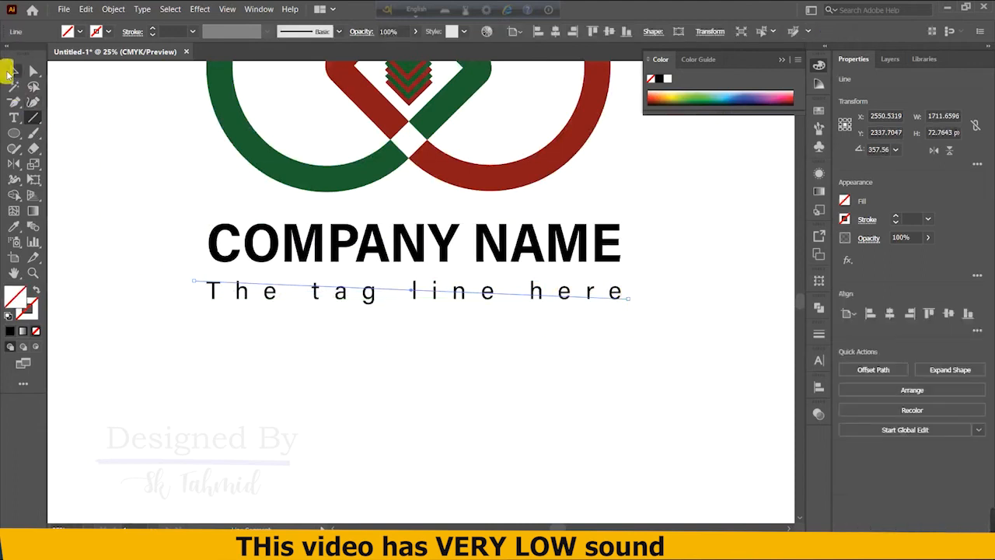
# Step: Expand the company name, tagline and both lines with Object and Fill, and split them with Pathfinder Divide
pyautogui.hotkey('ctrl', 'a')
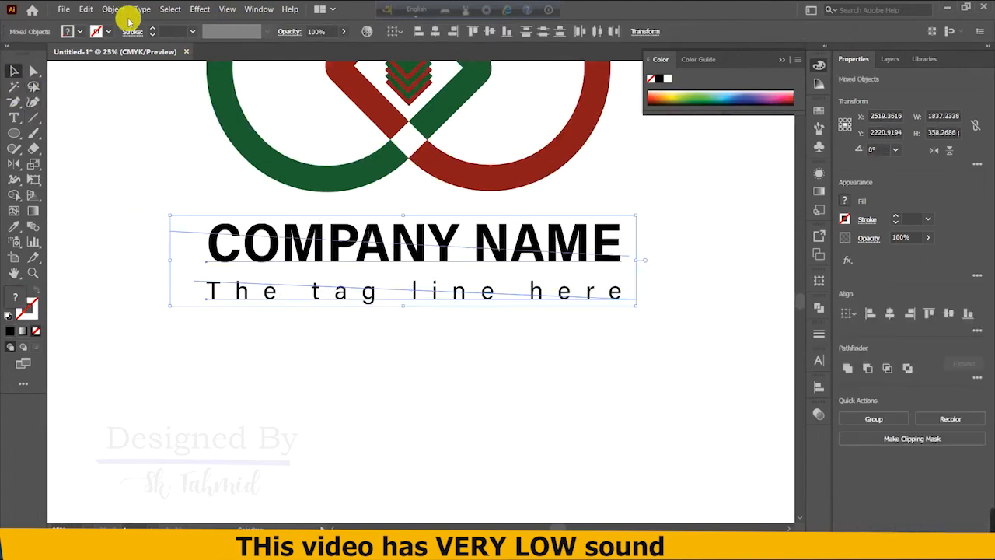
pyautogui.click(113, 9)
pyautogui.click(150, 149)
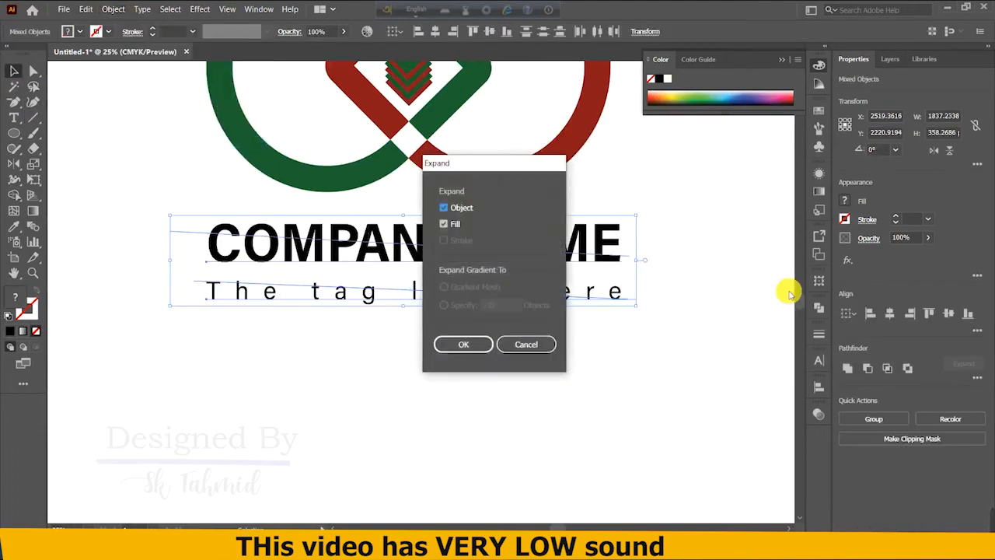
pyautogui.click(454, 342)
pyautogui.click(821, 309)
pyautogui.click(677, 366)
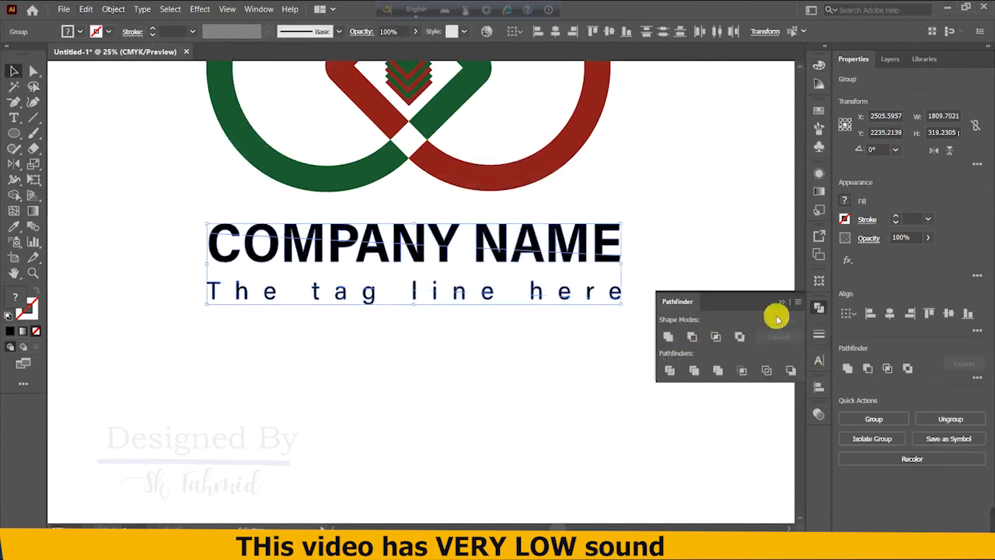
pyautogui.click(784, 301)
pyautogui.click(298, 410)
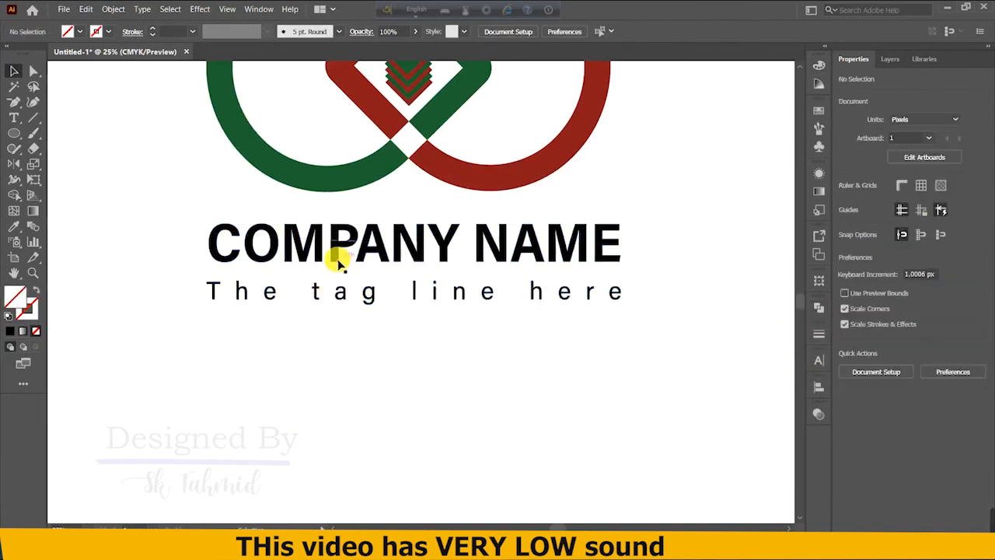
# Step: Ungroup the divided lettering so each piece of a letter can be selected separately
pyautogui.rightClick(339, 255)
pyautogui.click(301, 374)
pyautogui.click(296, 269)
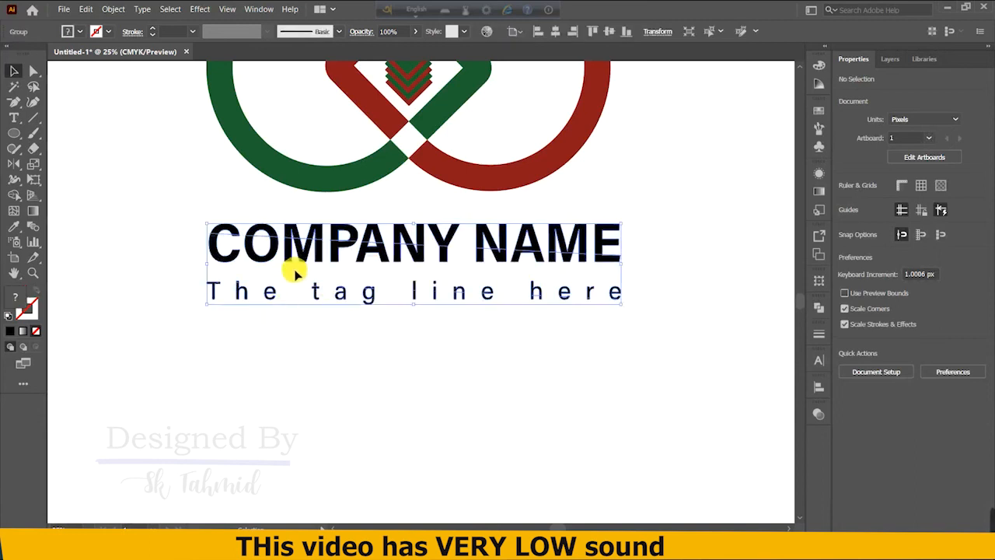
pyautogui.rightClick(296, 268)
pyautogui.click(343, 362)
pyautogui.click(381, 378)
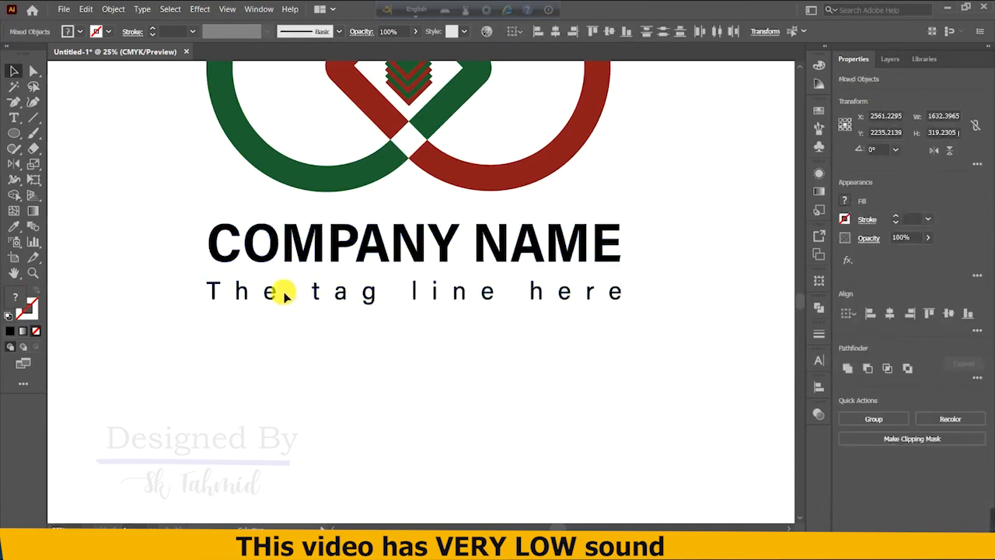
pyautogui.click(270, 291)
pyautogui.click(235, 291)
pyautogui.click(238, 292)
pyautogui.click(269, 363)
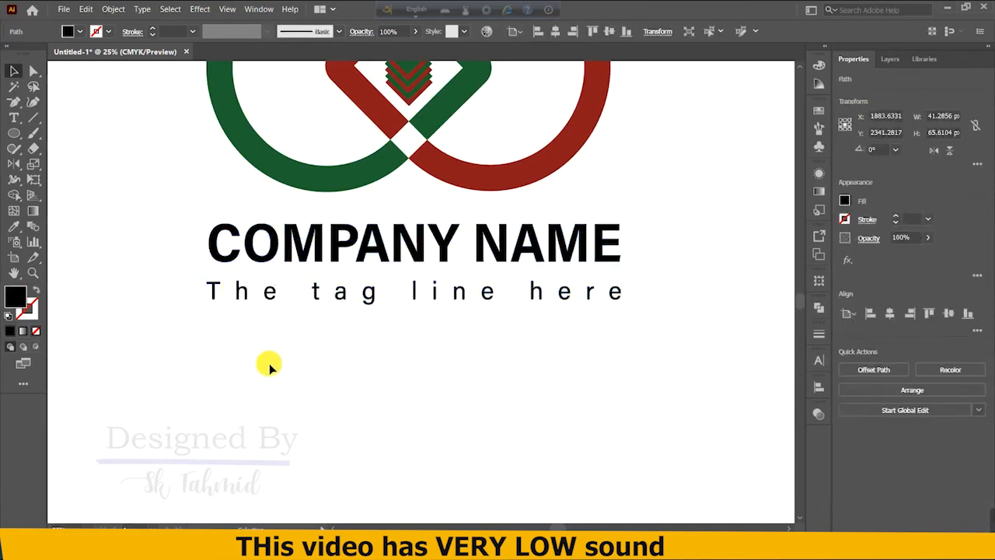
pyautogui.click(288, 249)
pyautogui.click(163, 237)
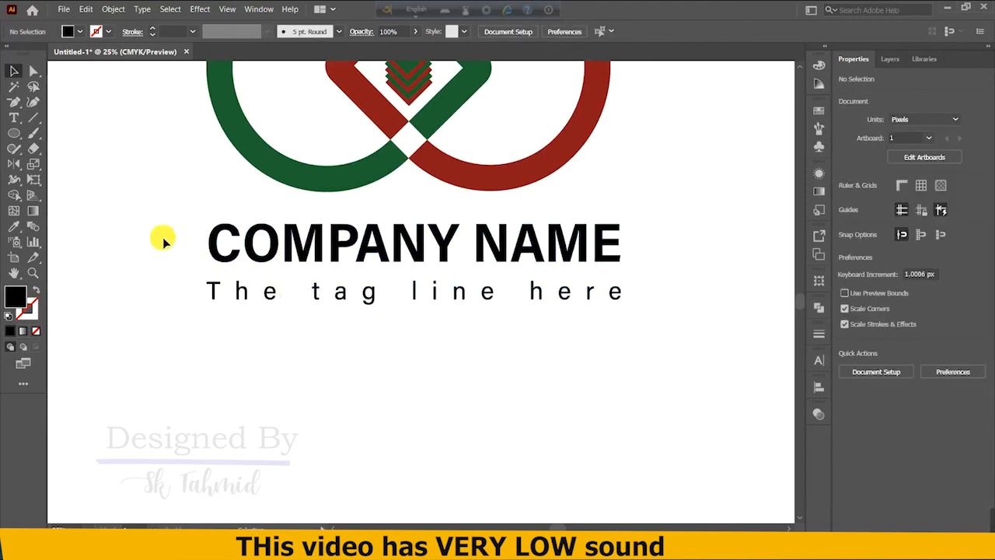
# Step: Select the lower letter pieces of "COMPANY NAME" and fill them with the green sampled from the ring
pyautogui.click(219, 249)
pyautogui.keyDown('shift'); pyautogui.click(254, 256); pyautogui.keyUp('shift')
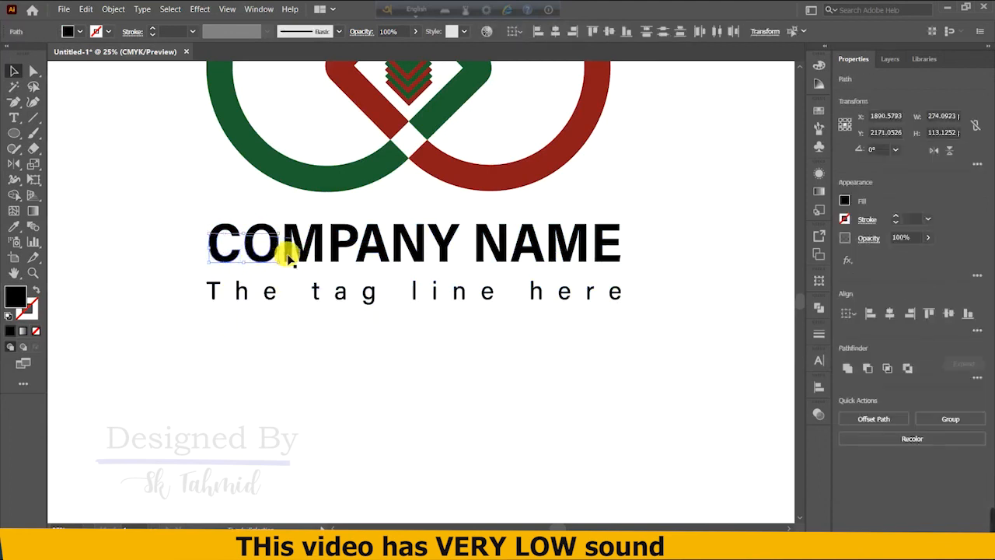
pyautogui.keyDown('shift'); pyautogui.click(289, 256); pyautogui.keyUp('shift')
pyautogui.keyDown('shift'); pyautogui.click(337, 256); pyautogui.keyUp('shift')
pyautogui.keyDown('shift'); pyautogui.click(382, 254); pyautogui.keyUp('shift')
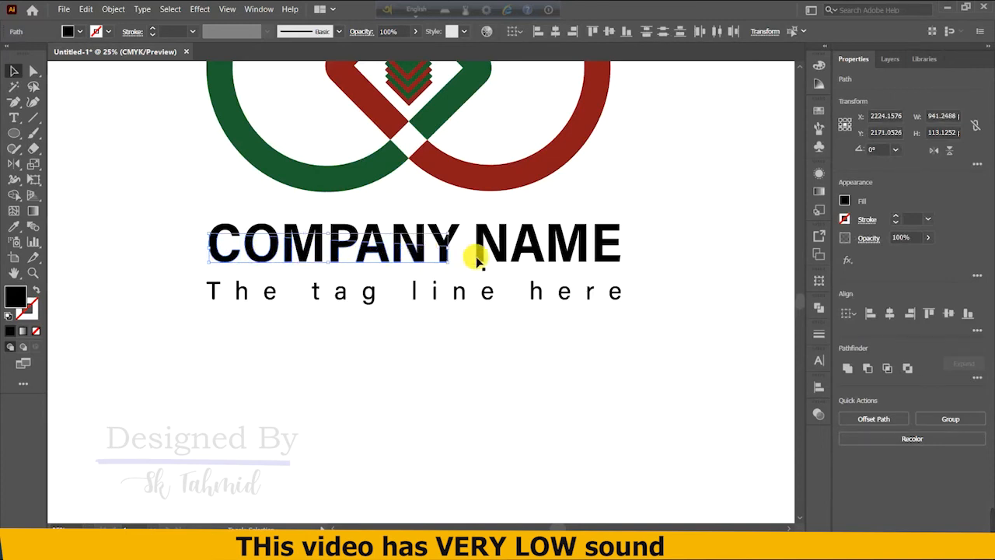
pyautogui.keyDown('shift'); pyautogui.click(505, 258); pyautogui.keyUp('shift')
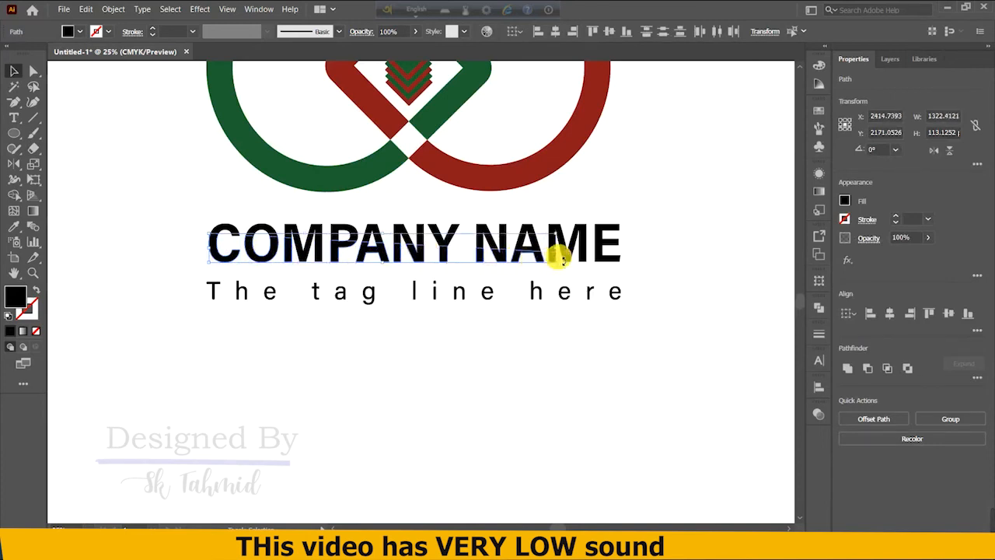
pyautogui.keyDown('shift'); pyautogui.click(603, 256); pyautogui.keyUp('shift')
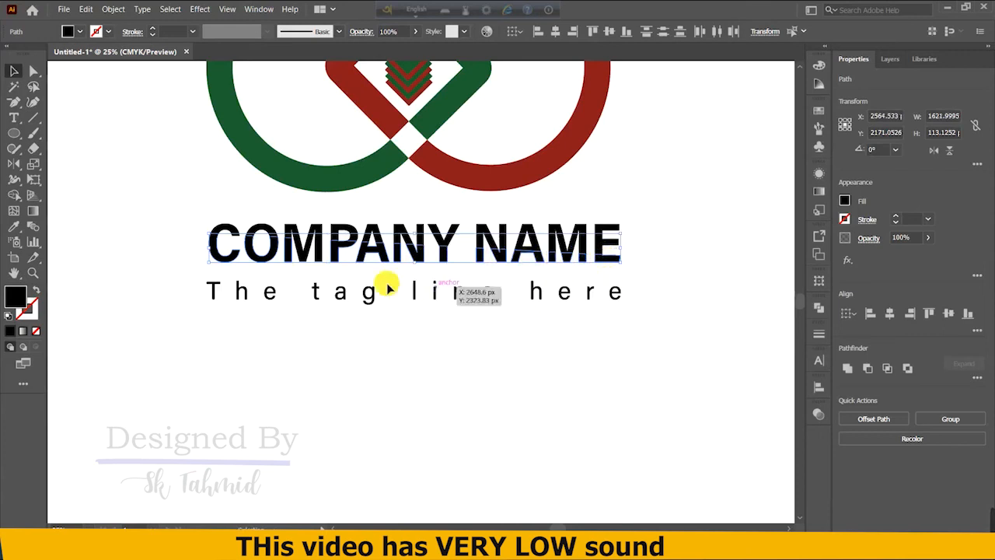
pyautogui.press('i')
pyautogui.click(374, 171)
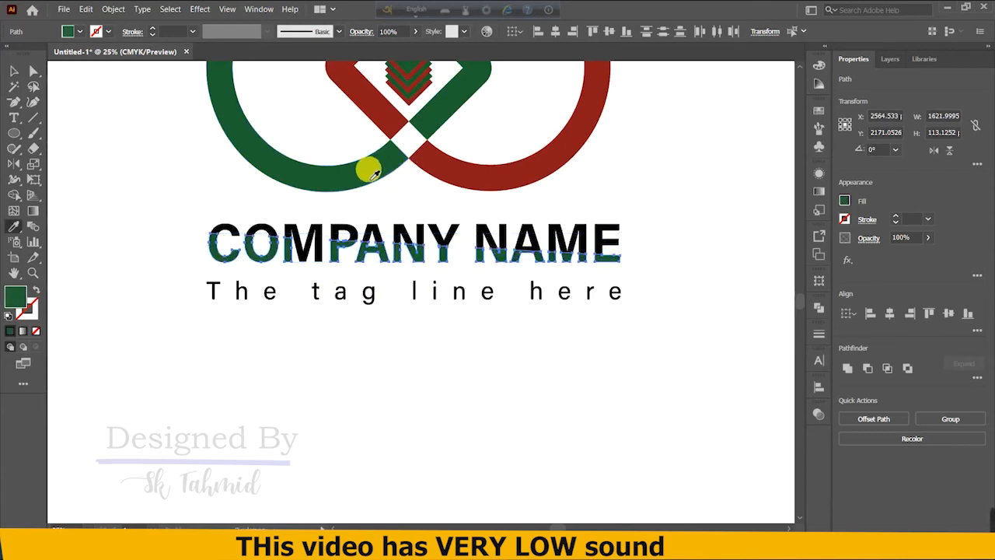
pyautogui.press('v')
pyautogui.click(272, 212)
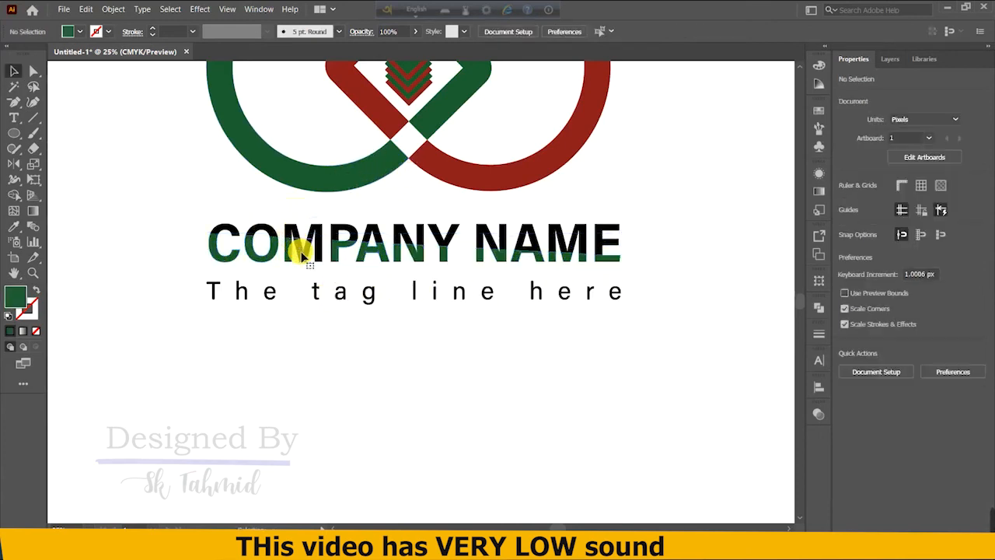
# Step: Fill the remaining black lower pieces of the "M" in "COMPANY" with the ring's green
pyautogui.click(302, 255)
pyautogui.press('i')
pyautogui.click(332, 177)
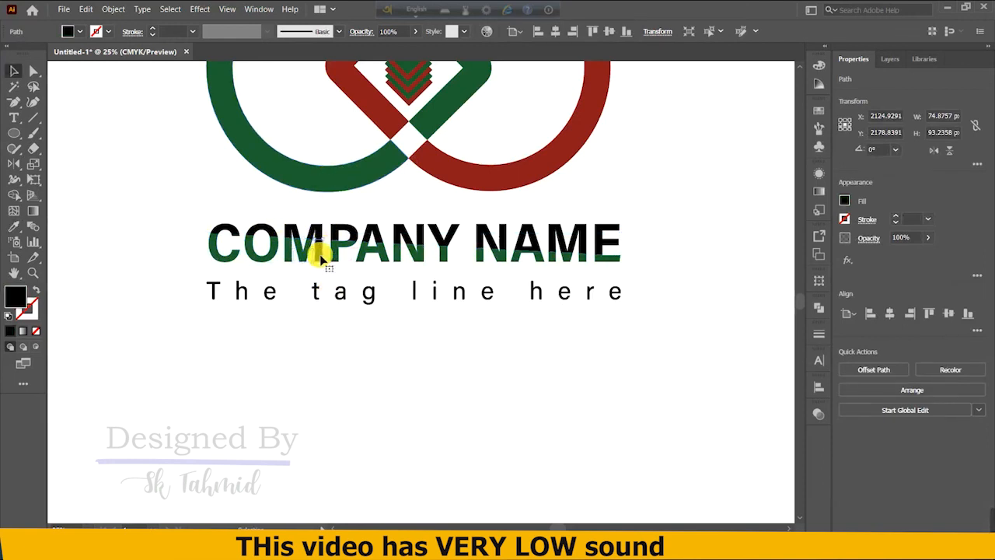
pyautogui.click(320, 257)
pyautogui.press('i')
pyautogui.click(333, 173)
pyautogui.press('v')
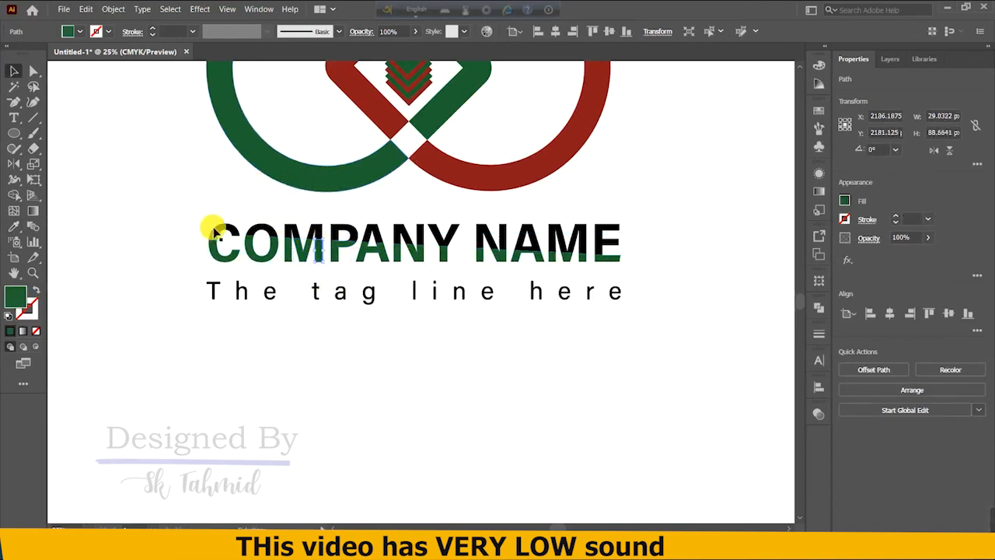
# Step: Select the upper letter pieces of "COMPANY NAME" and fill them with the red sampled from the ring
pyautogui.moveTo(216, 231); pyautogui.dragTo(577, 229)
pyautogui.press('i')
pyautogui.click(503, 176)
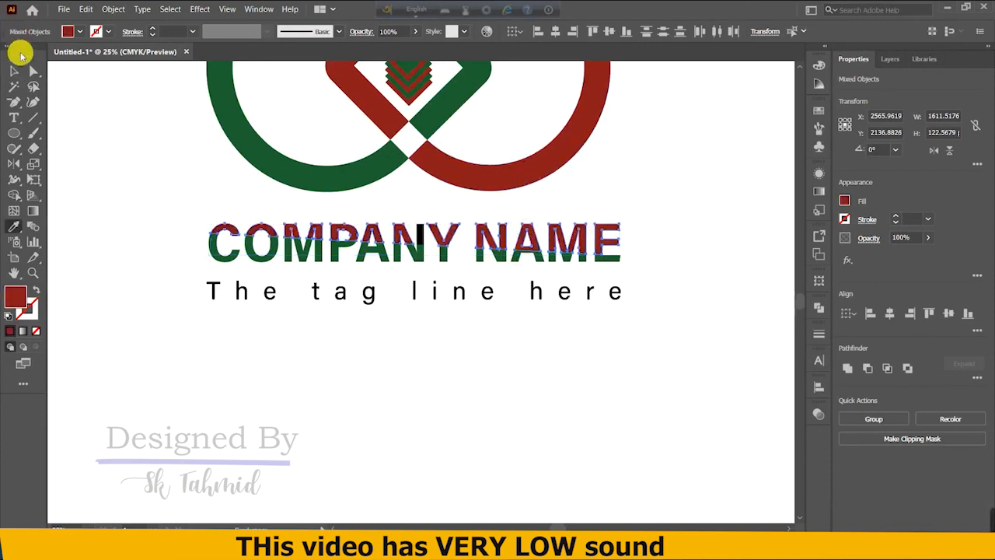
pyautogui.click(14, 70)
pyautogui.click(128, 214)
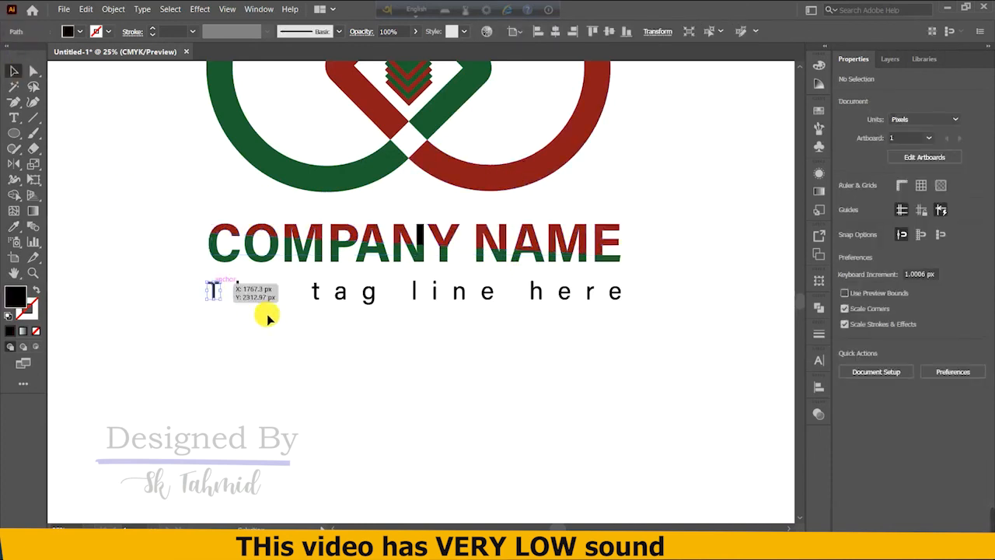
# Step: Fill the tagline's "T" with the ring's green and the lower piece of its first "h" with the ring's red
pyautogui.click(214, 291)
pyautogui.press('i')
pyautogui.click(306, 178)
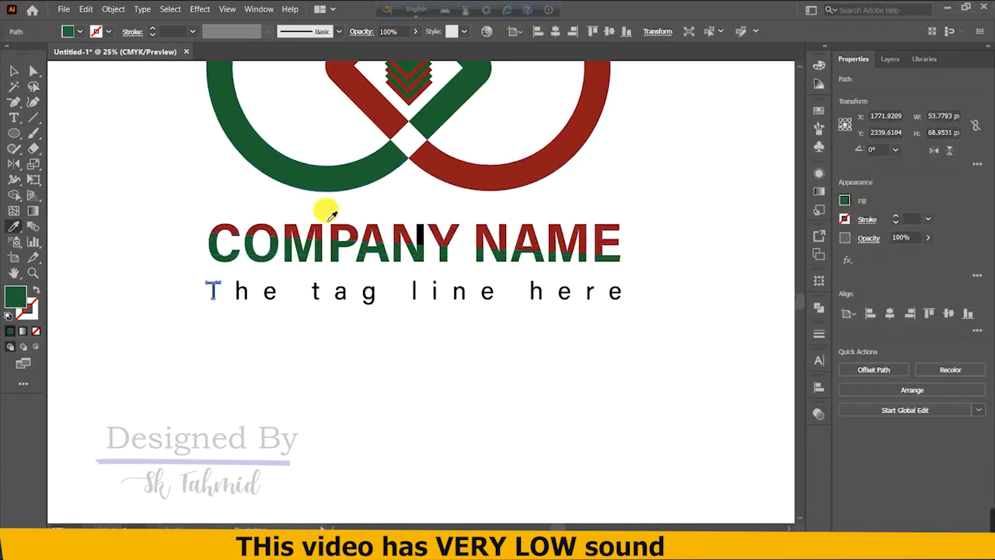
pyautogui.click(248, 296)
pyautogui.press('i')
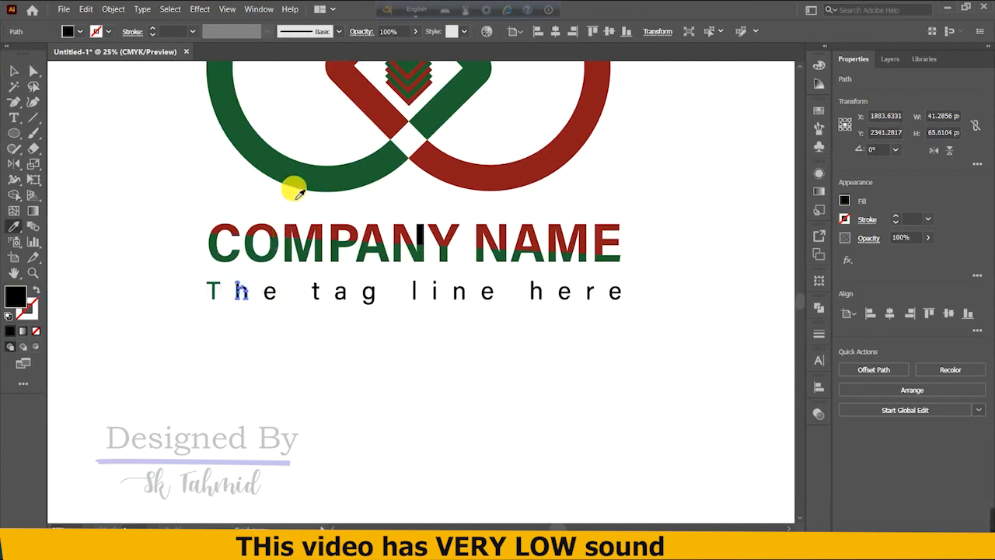
pyautogui.click(556, 159)
pyautogui.hotkey('ctrl', '=')
pyautogui.press('v')
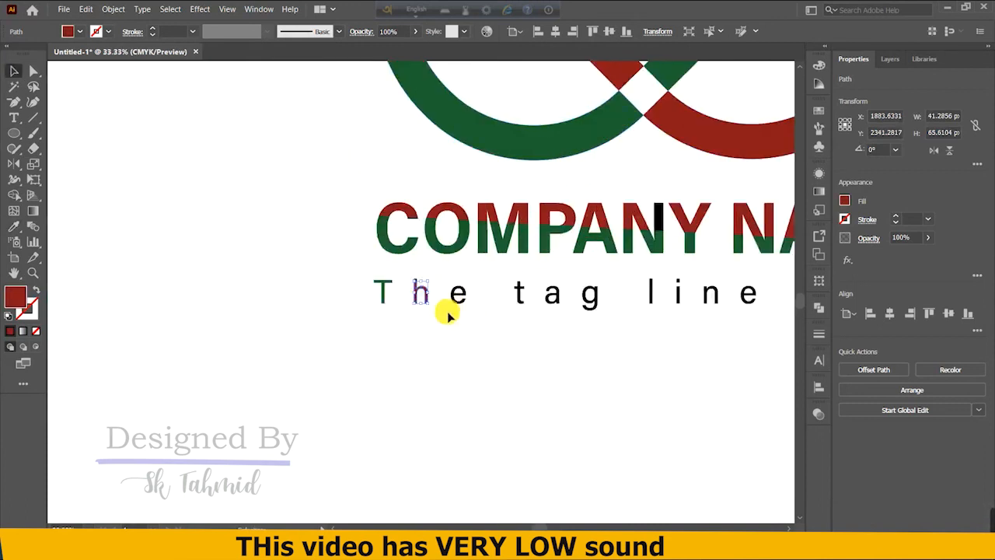
# Step: Fill the "e" of "The" in the tagline with the ring's green
pyautogui.click(456, 295)
pyautogui.press('i')
pyautogui.hscroll(5, 311, 127)
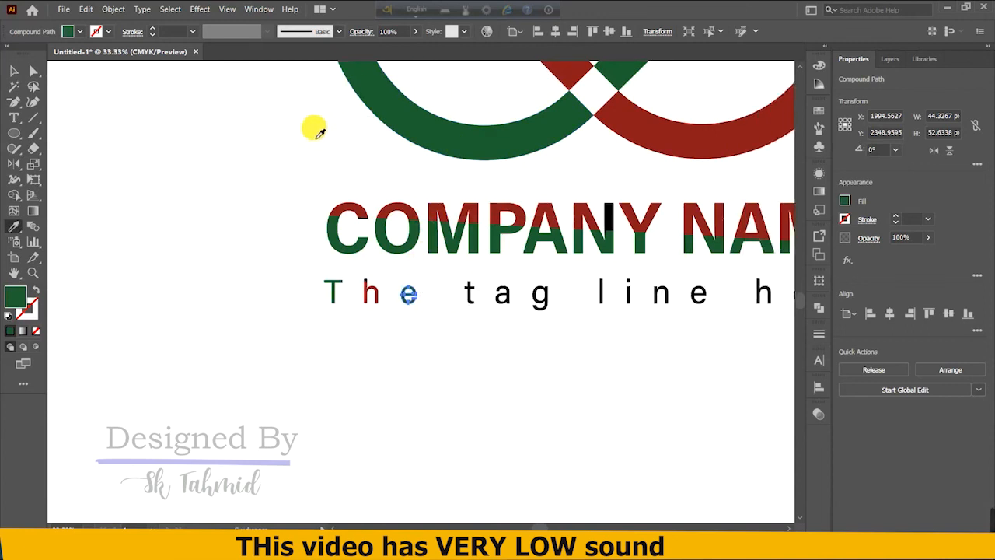
pyautogui.press('v')
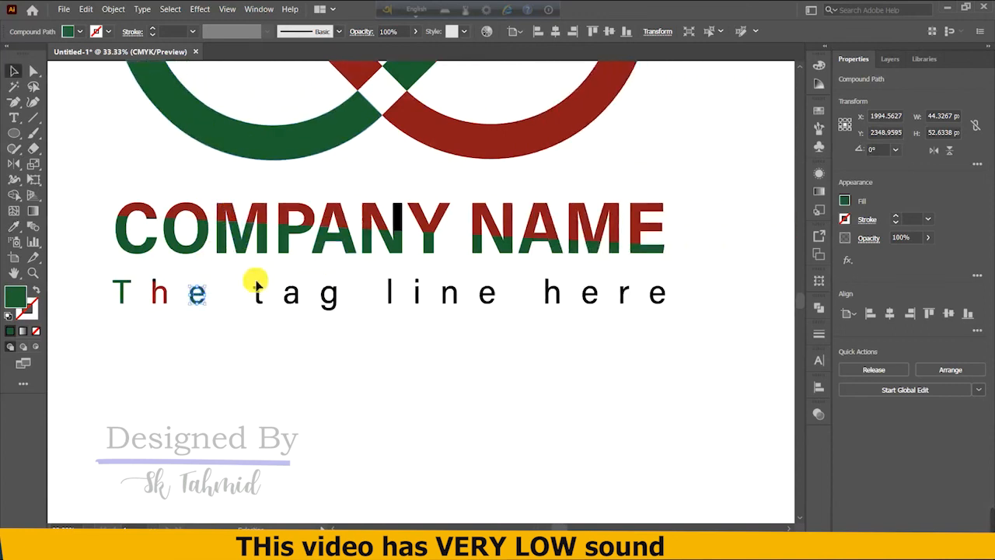
# Step: Fill the small top pieces of the "h" in "The" and the "t" in "tag" with the ring's red
pyautogui.click(260, 289)
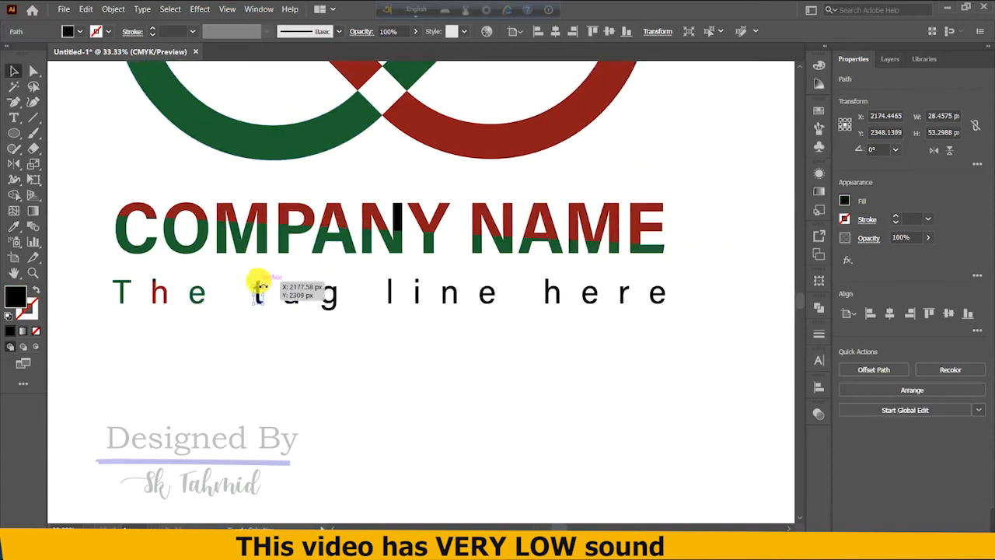
pyautogui.click(259, 270)
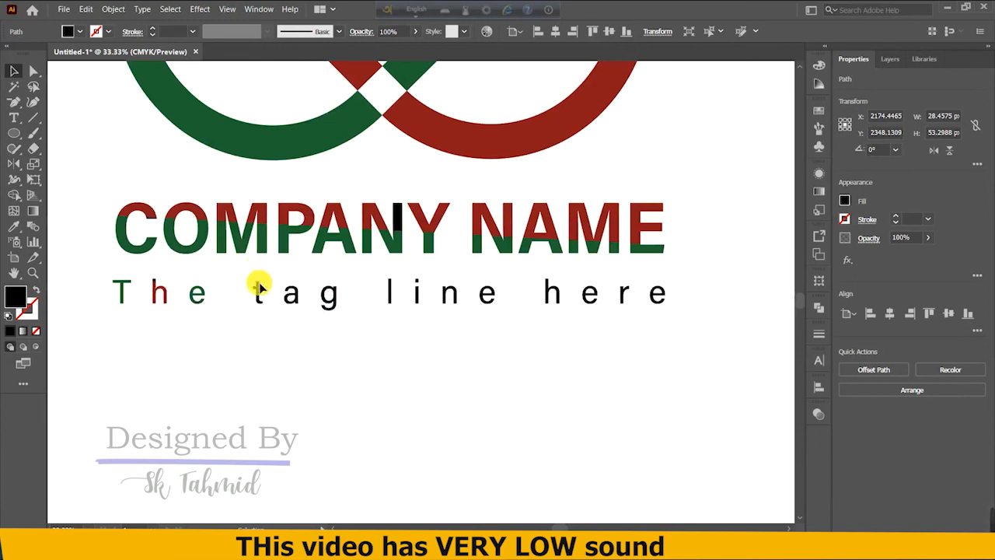
pyautogui.click(259, 284)
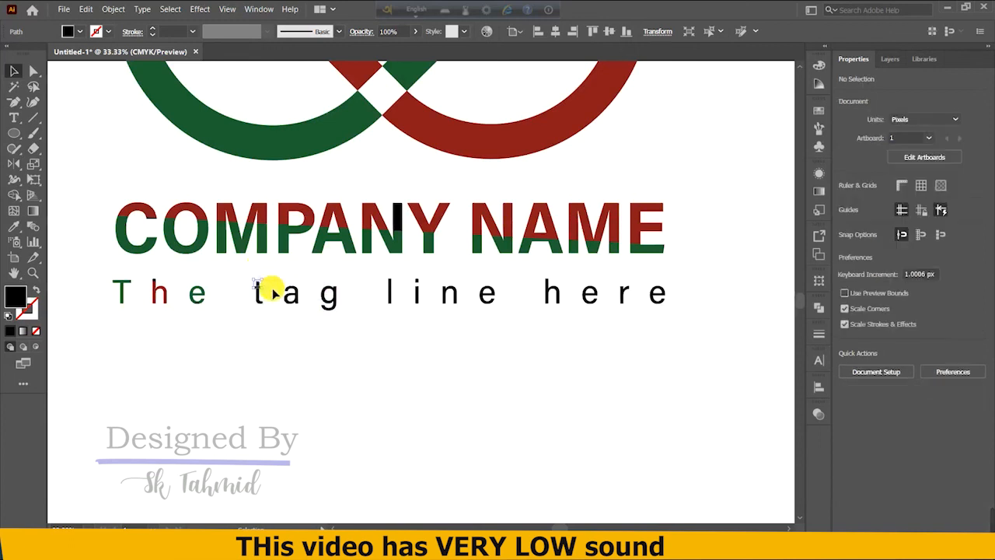
pyautogui.keyDown('shift'); pyautogui.click(153, 280); pyautogui.keyUp('shift')
pyautogui.press('i')
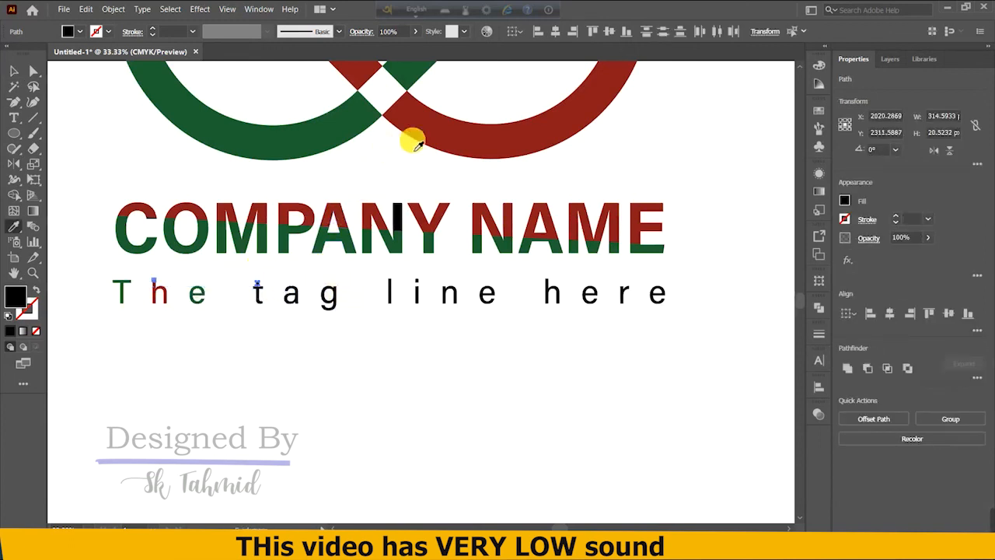
pyautogui.click(438, 140)
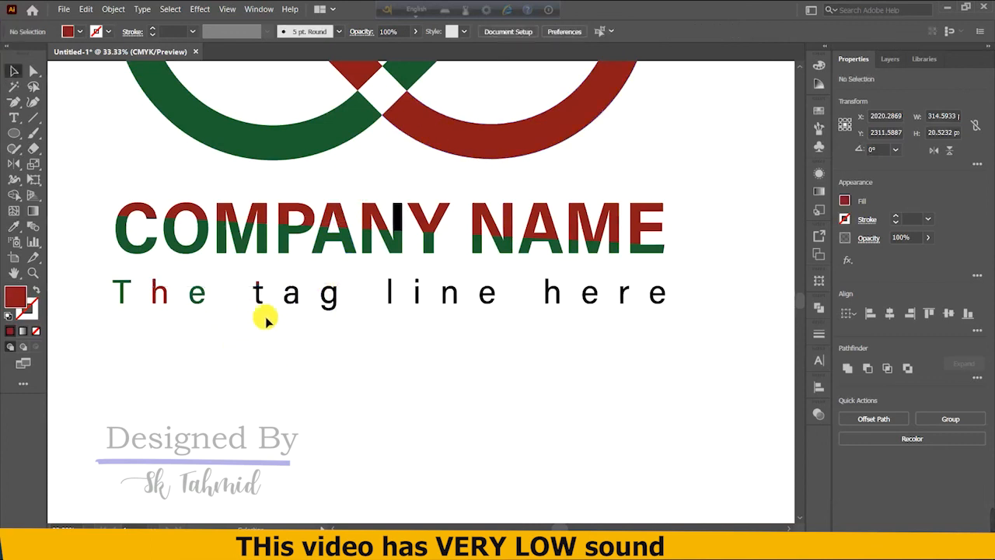
# Step: Fill the lower piece of the "t" and the "a" in the tagline's "tag" with the ring's green
pyautogui.keyDown('ctrl'); pyautogui.click(260, 301); pyautogui.keyUp('ctrl')
pyautogui.click(322, 134)
pyautogui.press('v')
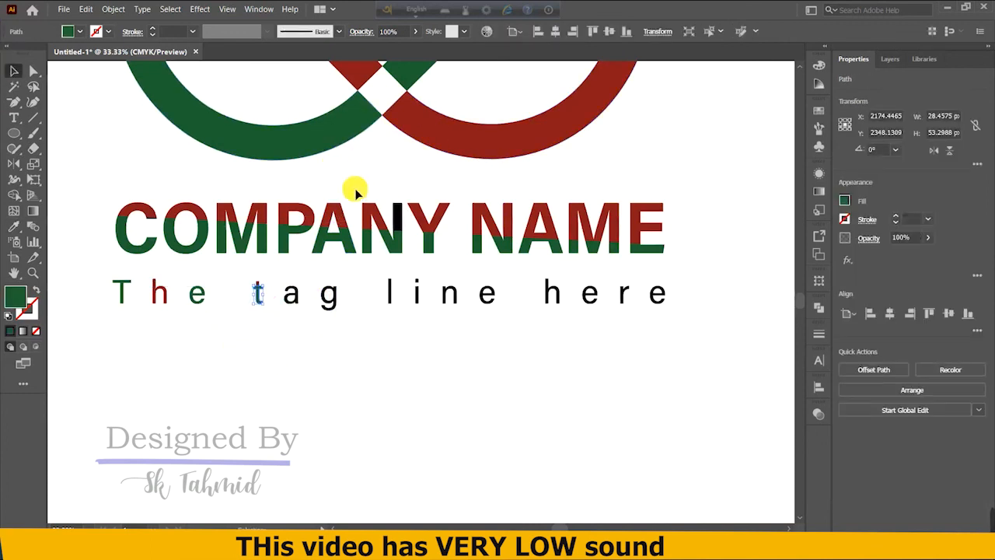
pyautogui.click(293, 297)
pyautogui.press('i')
pyautogui.click(327, 140)
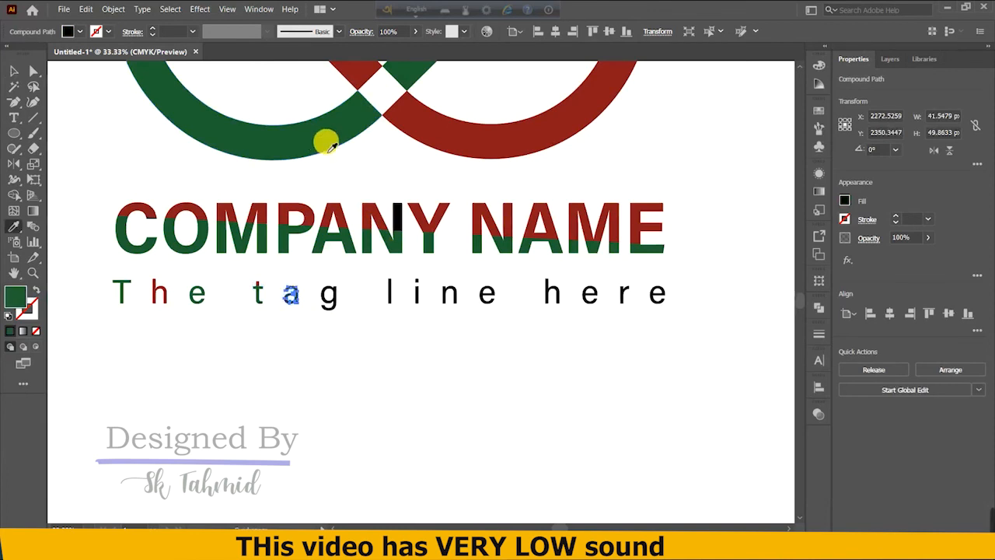
# Step: Select all the letter pieces of "The tag line here" and fill them with the red sampled from the ring
pyautogui.click(14, 72)
pyautogui.moveTo(67, 281); pyautogui.dragTo(466, 350)
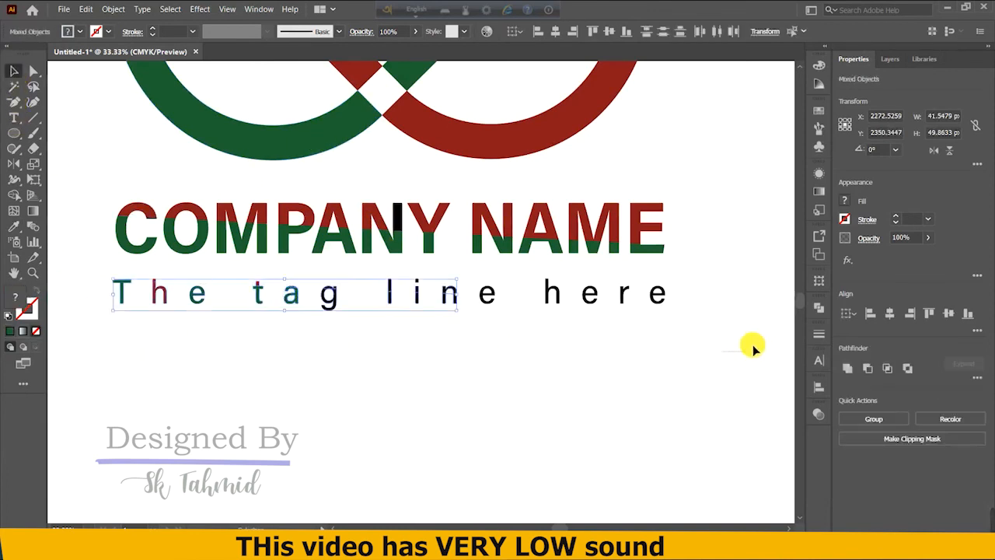
pyautogui.click(751, 344)
pyautogui.moveTo(761, 336); pyautogui.dragTo(797, 329)
pyautogui.click(515, 377)
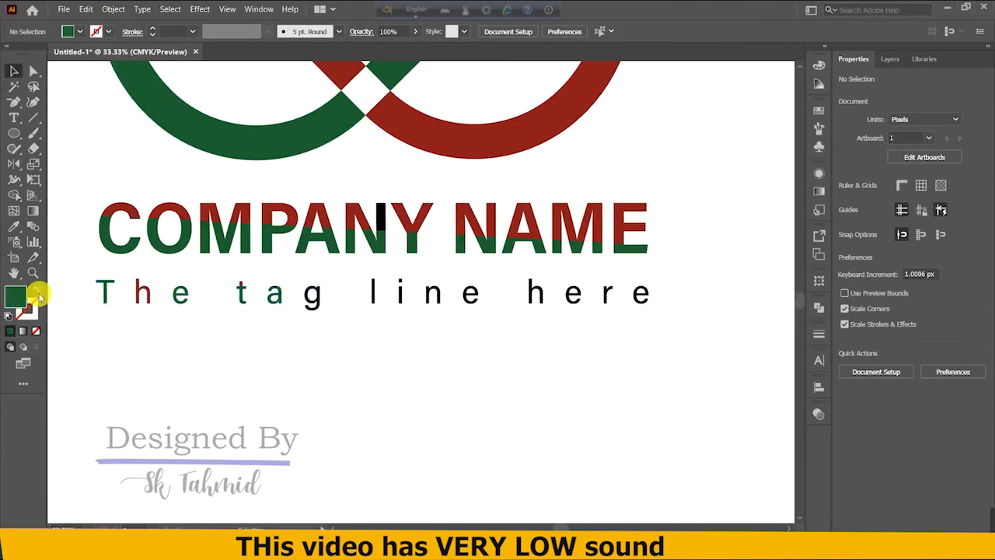
pyautogui.moveTo(326, 336); pyautogui.dragTo(656, 342)
pyautogui.press('i')
pyautogui.click(501, 151)
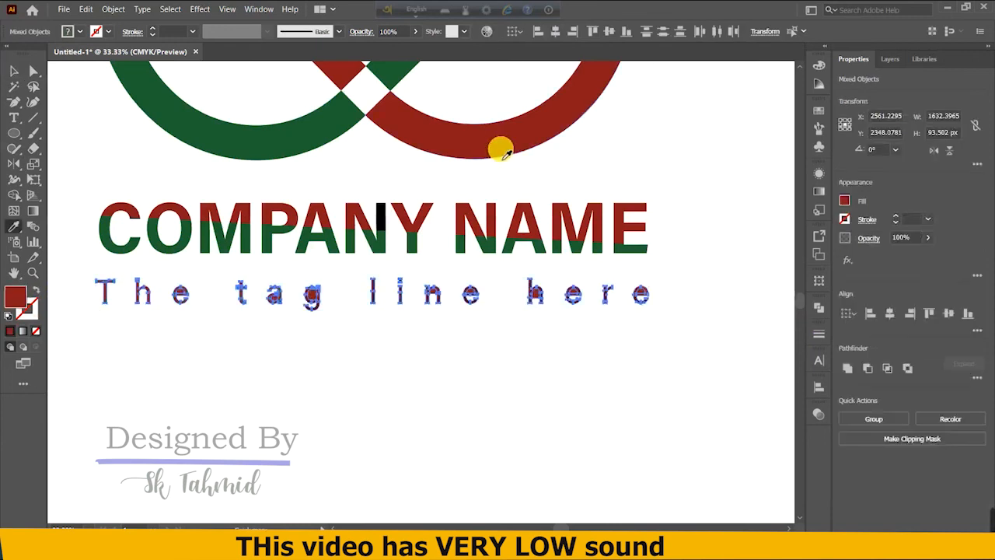
pyautogui.click(11, 71)
pyautogui.click(350, 421)
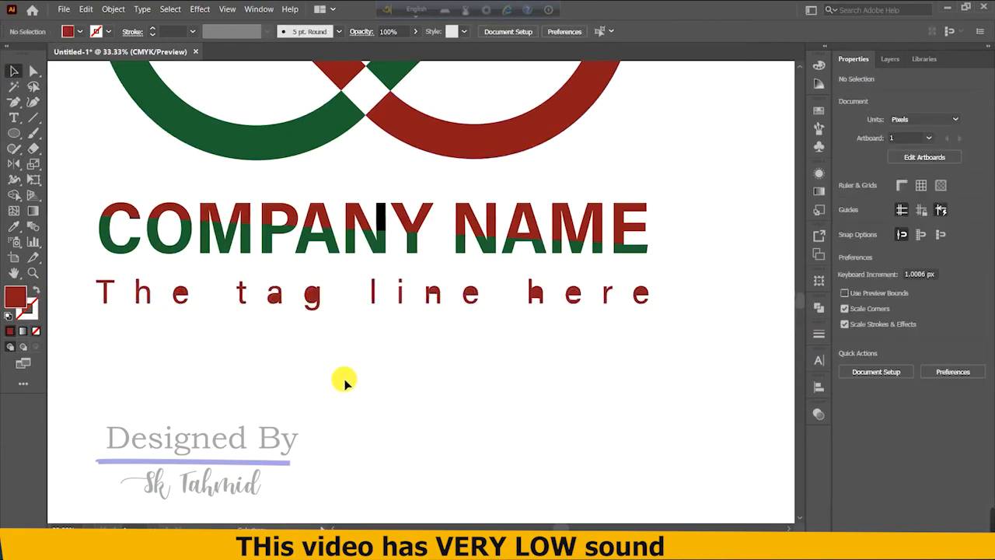
pyautogui.hotkey('ctrl', '-')
pyautogui.scroll(10, 491, 351)
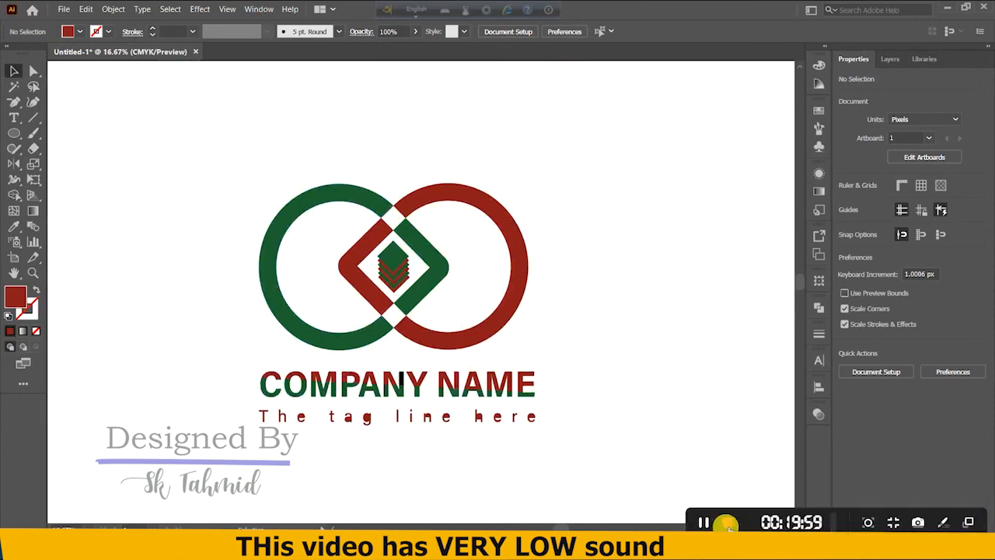
pyautogui.click(727, 524)
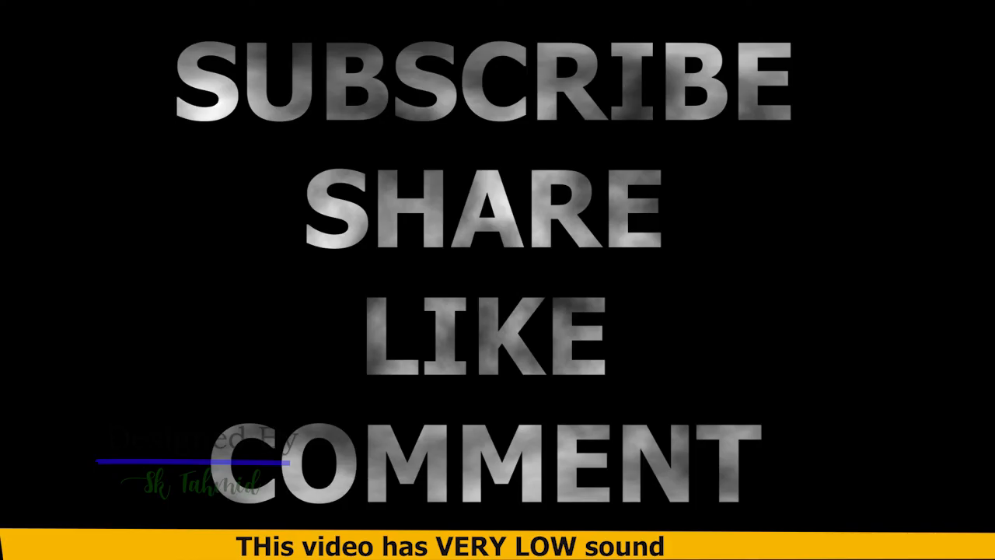